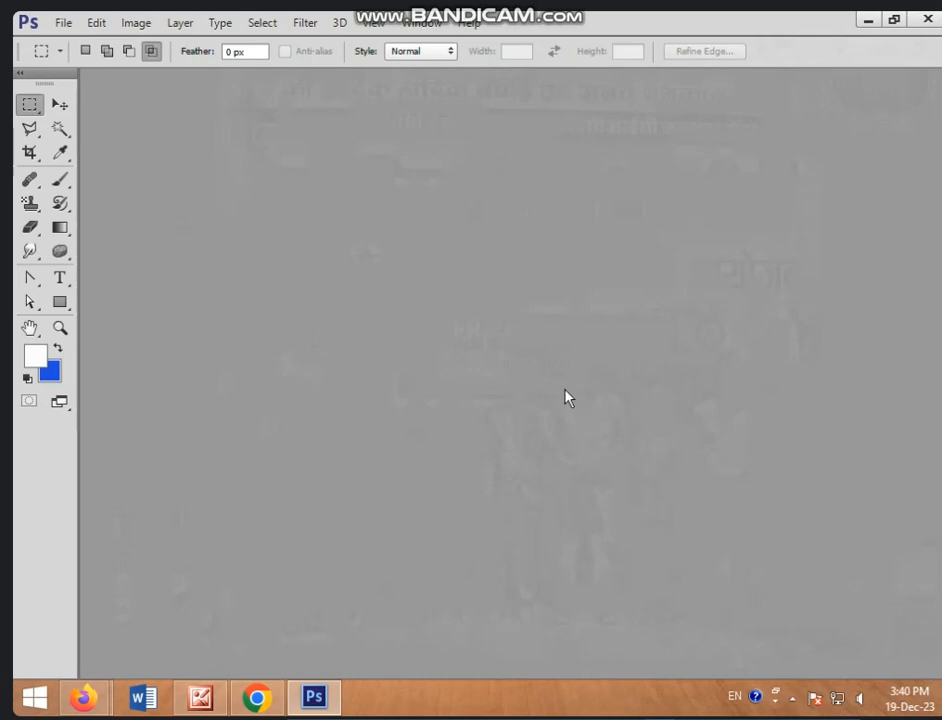
Browse for an image to open, going to the WALLPAPER folder on Local Disk (F:).
click(63, 24)
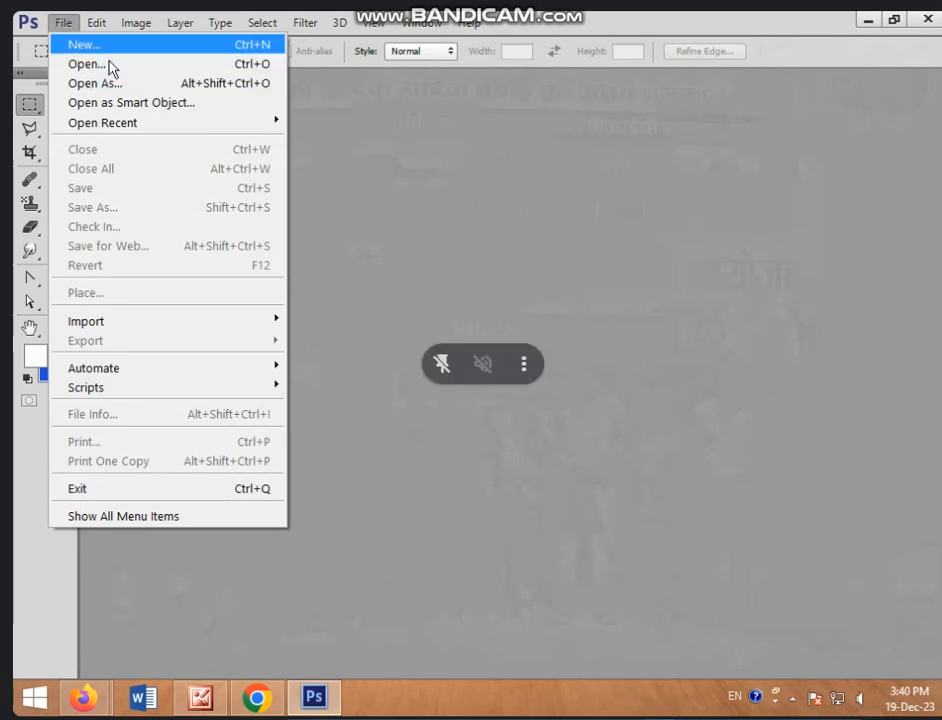
click(451, 178)
click(64, 23)
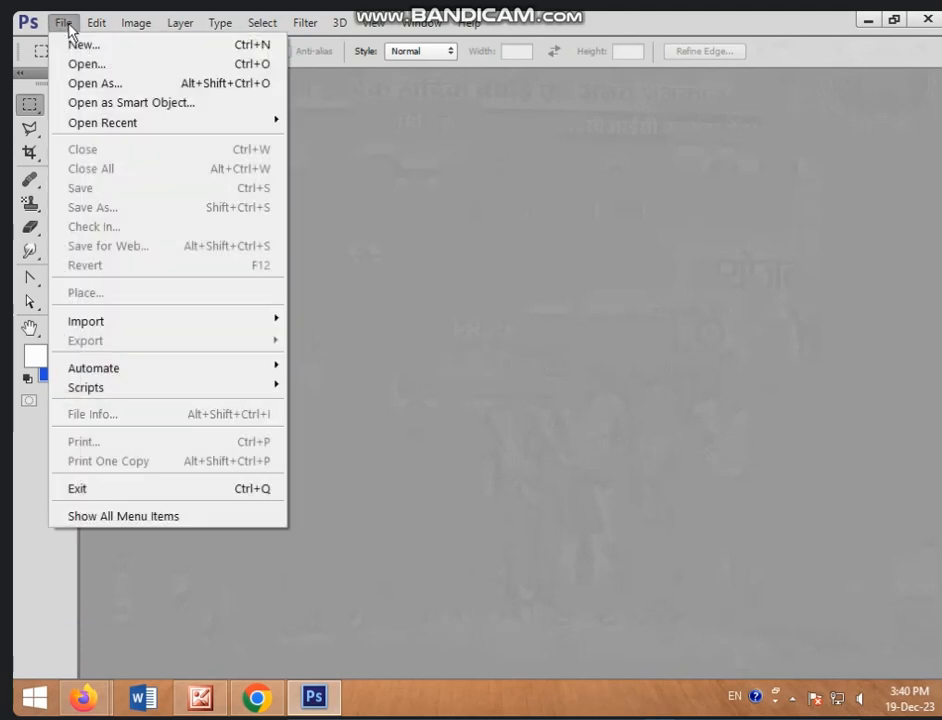
click(88, 66)
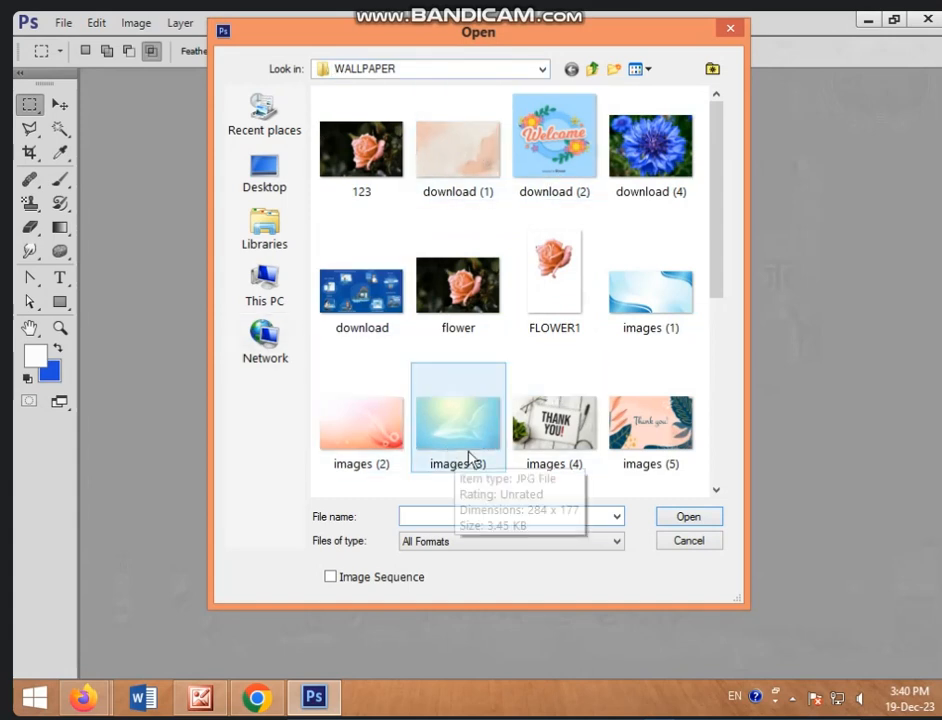
click(276, 298)
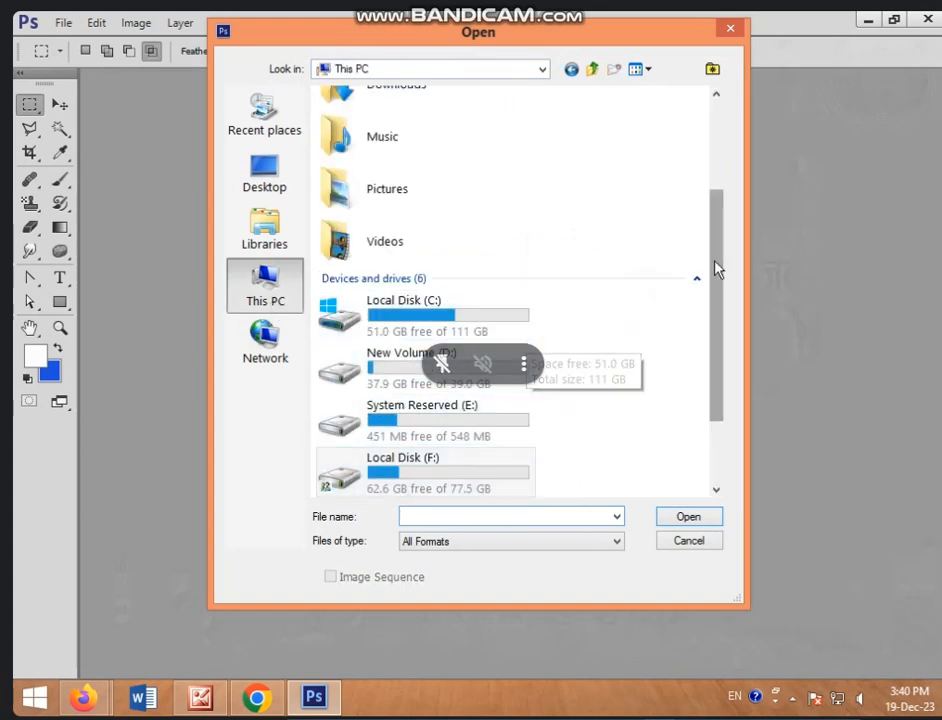
drag(716, 268, 722, 332)
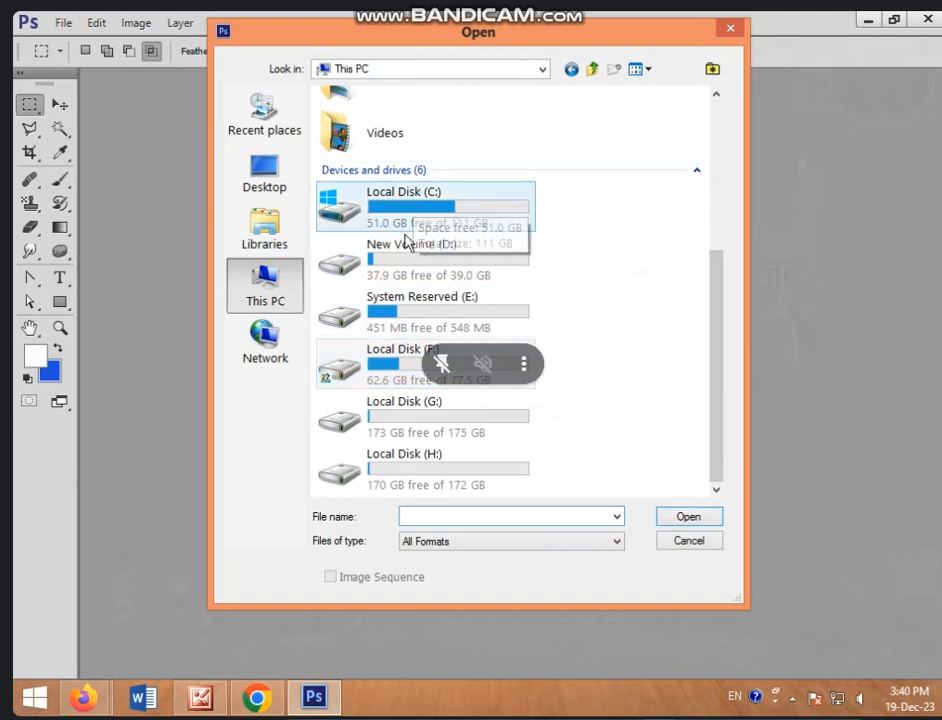
double_click(429, 370)
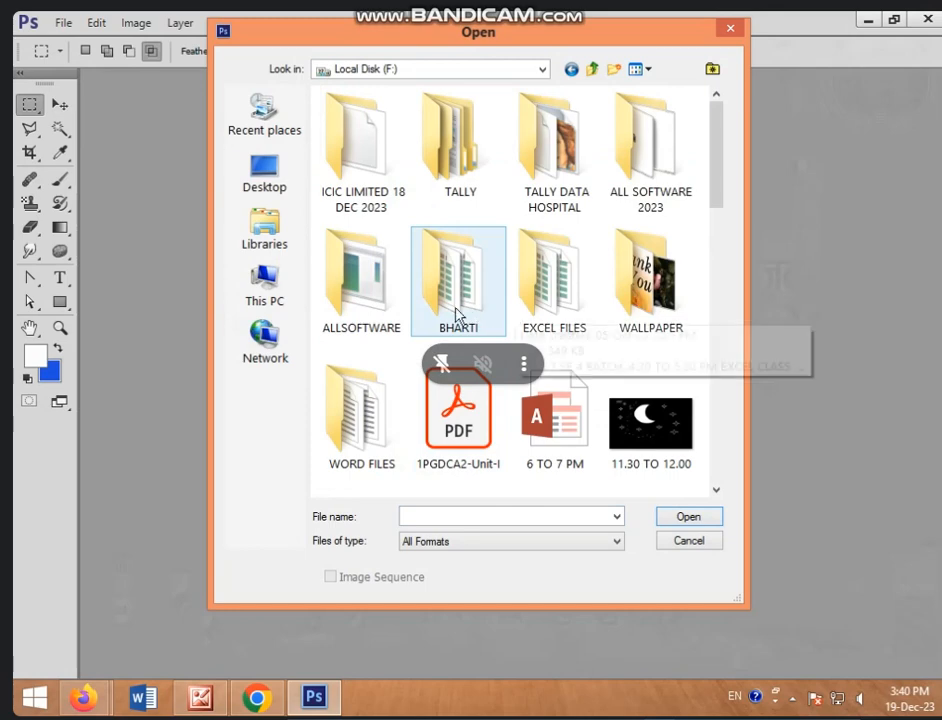
click(500, 292)
scroll(509, 303, down, 3)
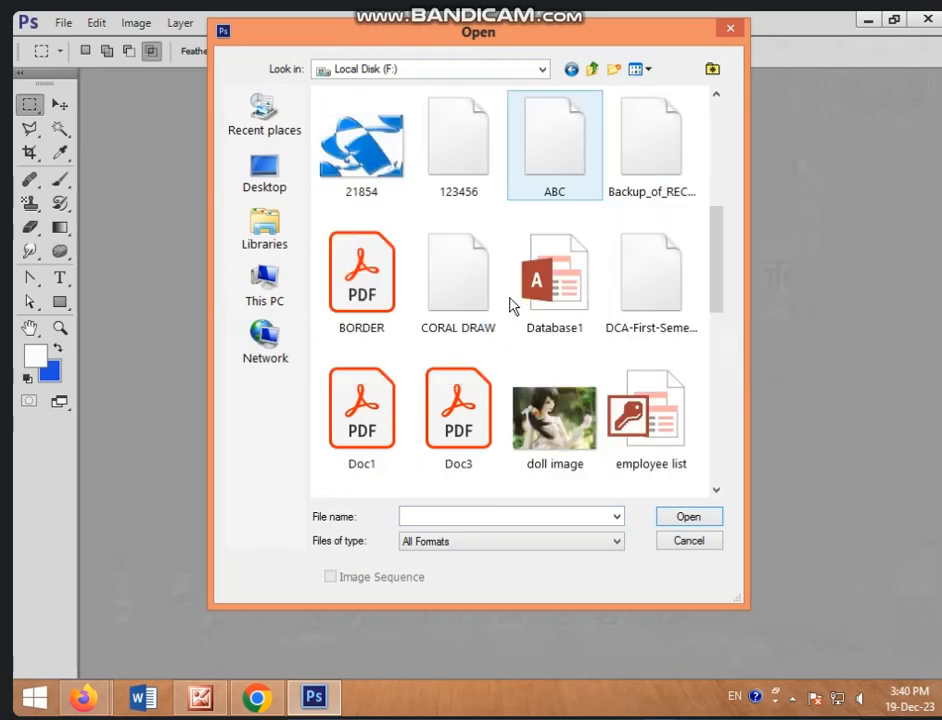
scroll(600, 310, up, 3)
double_click(641, 312)
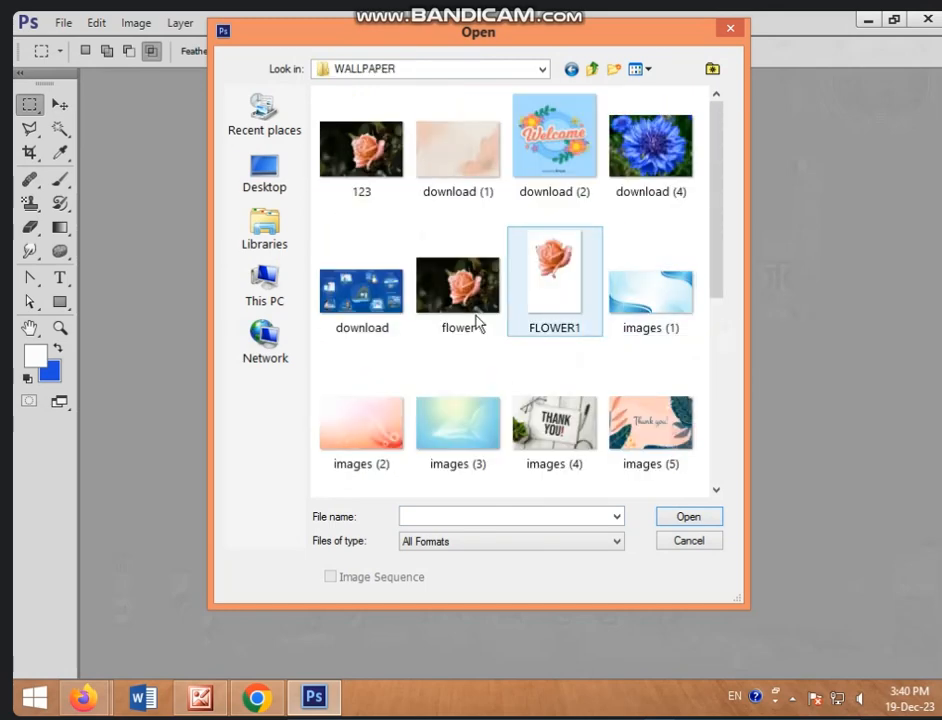
Open the doll picture "images 1" and move its document window away from the toolbox.
click(564, 444)
scroll(640, 430, down, 3)
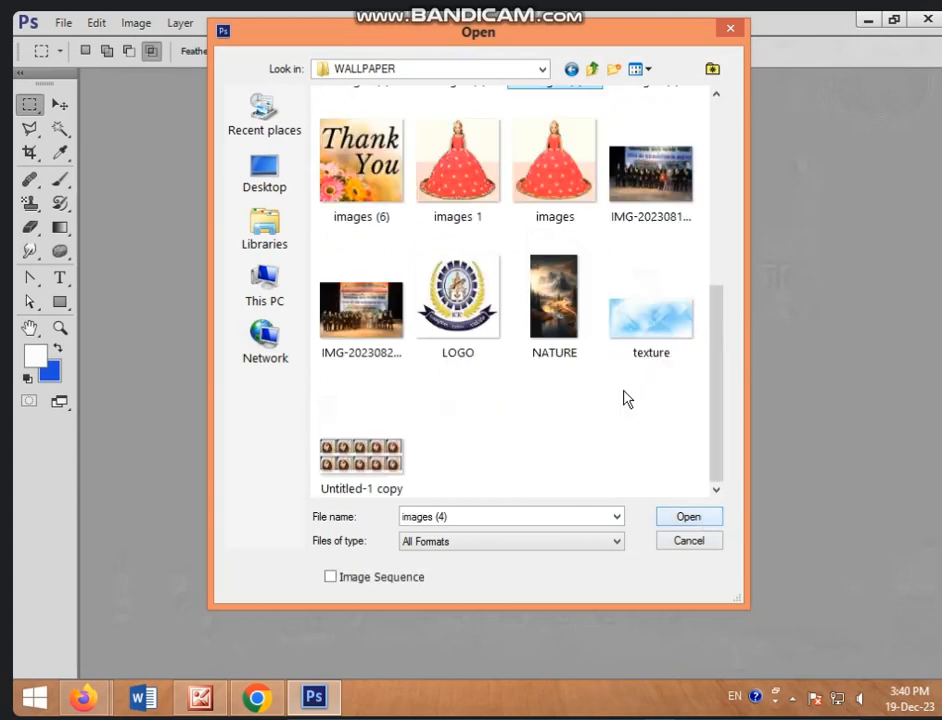
click(405, 338)
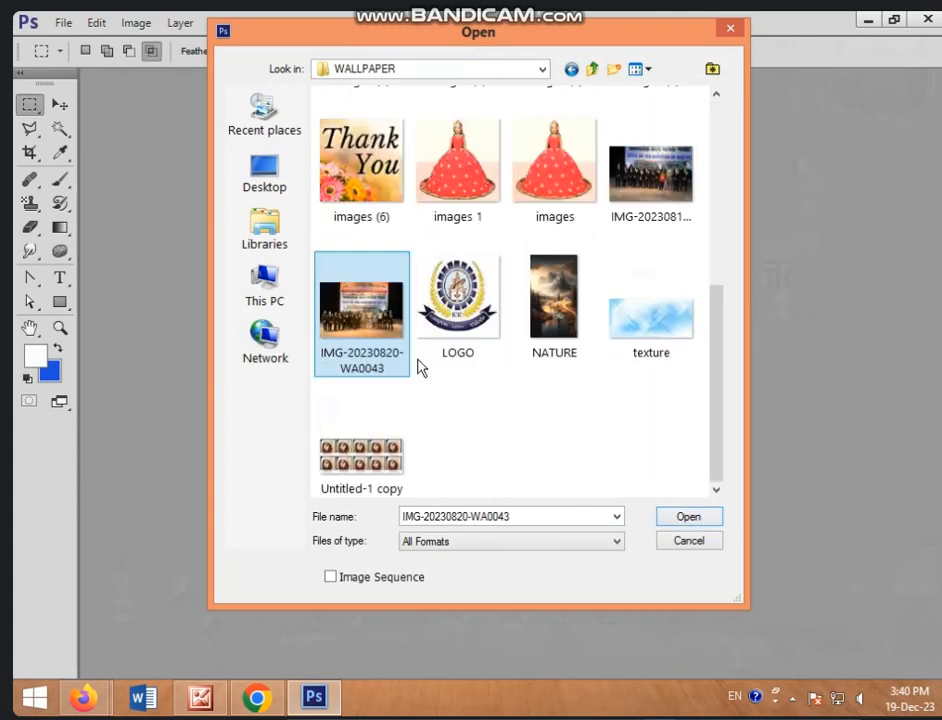
click(445, 192)
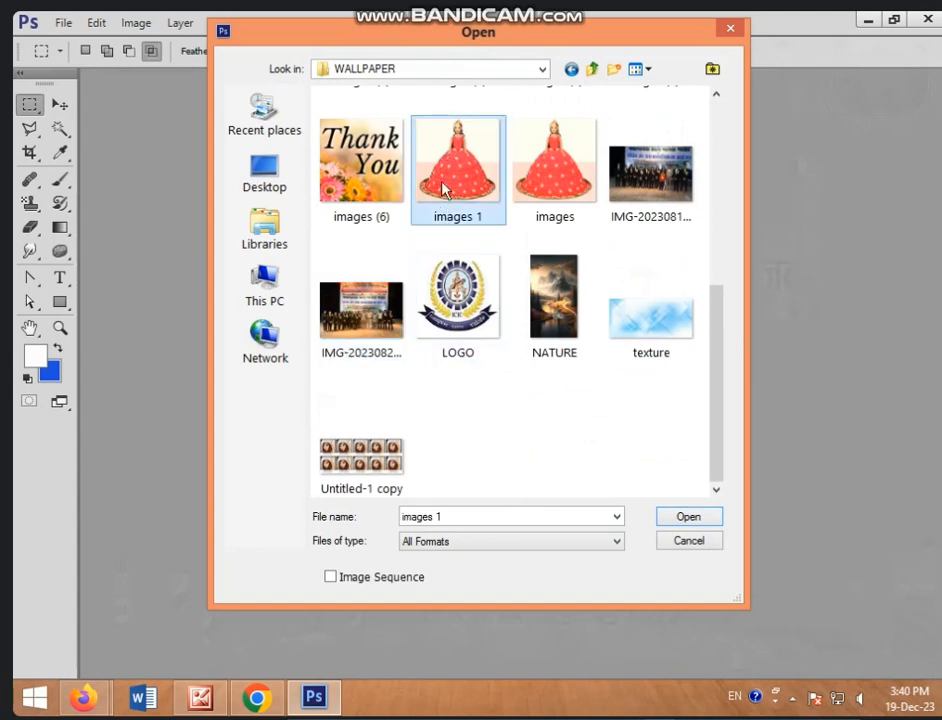
click(689, 518)
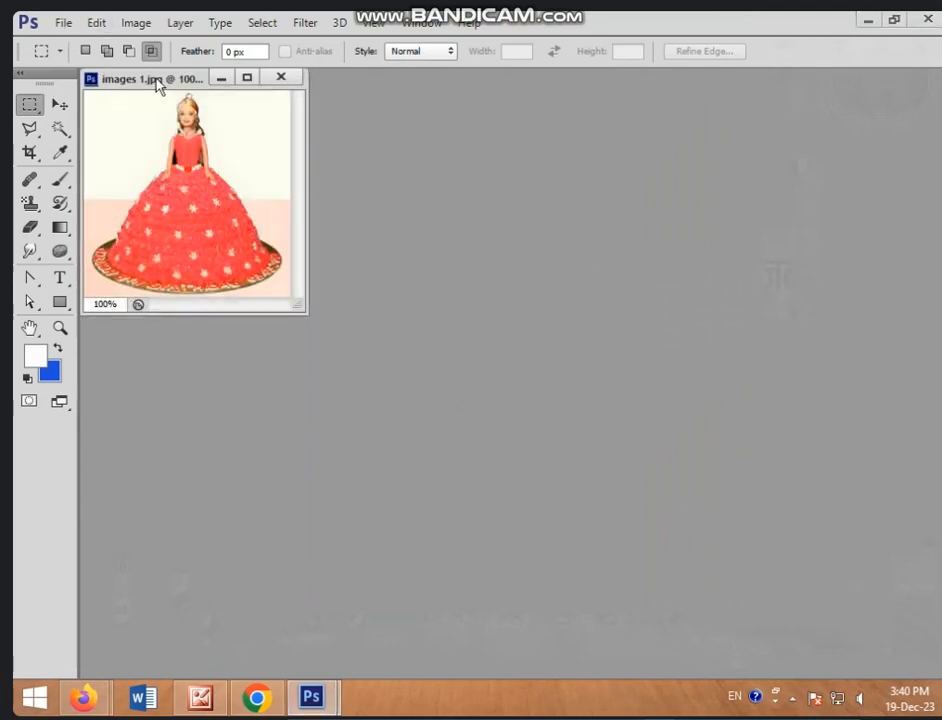
drag(158, 79, 288, 148)
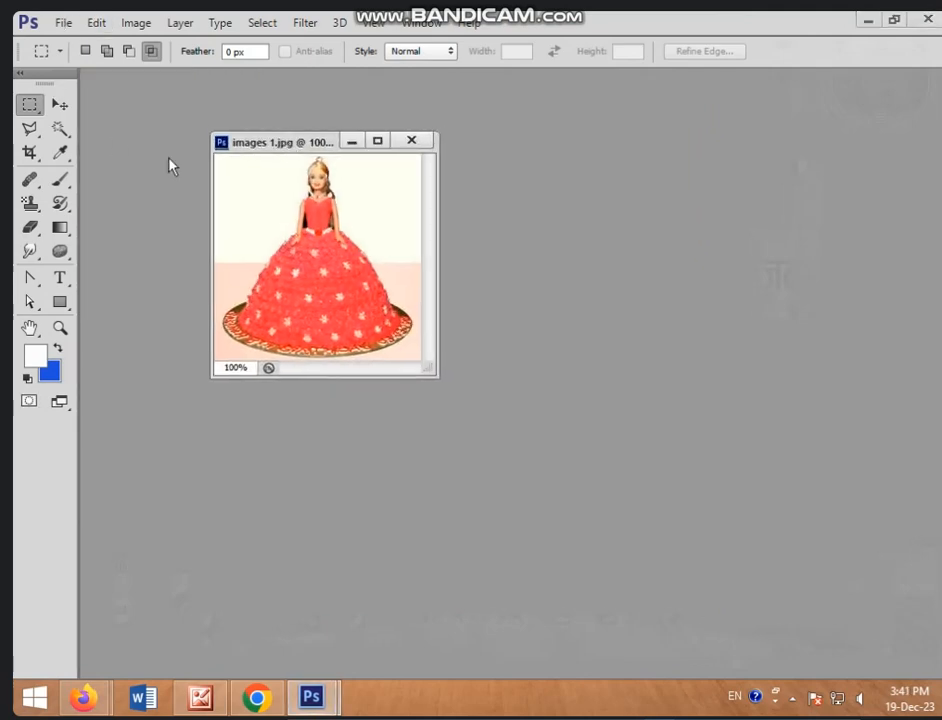
Look through the marquee tool variants and switch to the Elliptical Marquee tool.
click(25, 113)
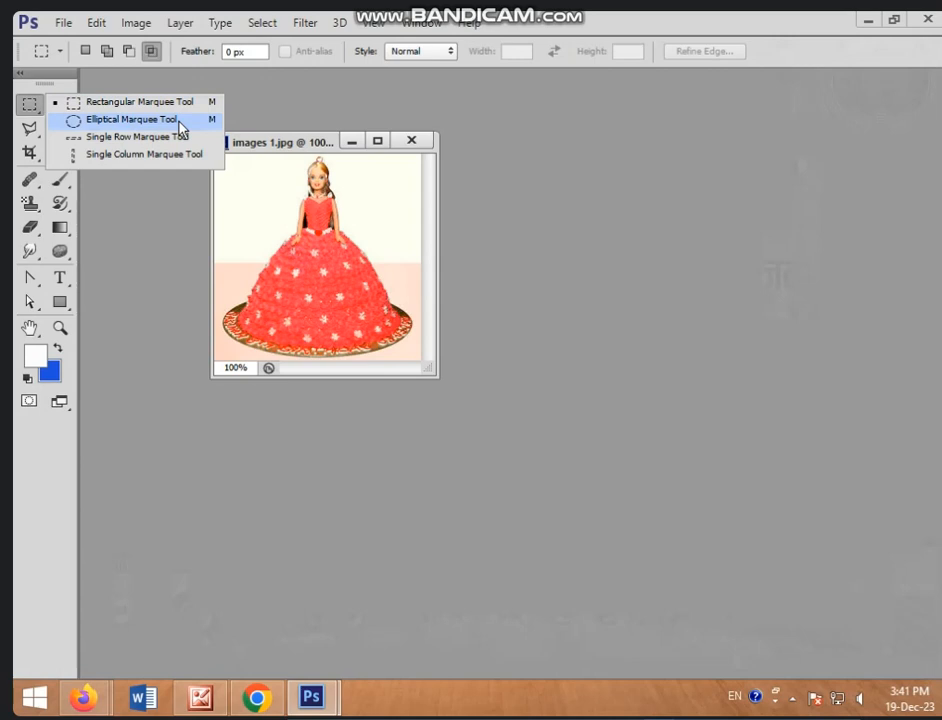
click(322, 197)
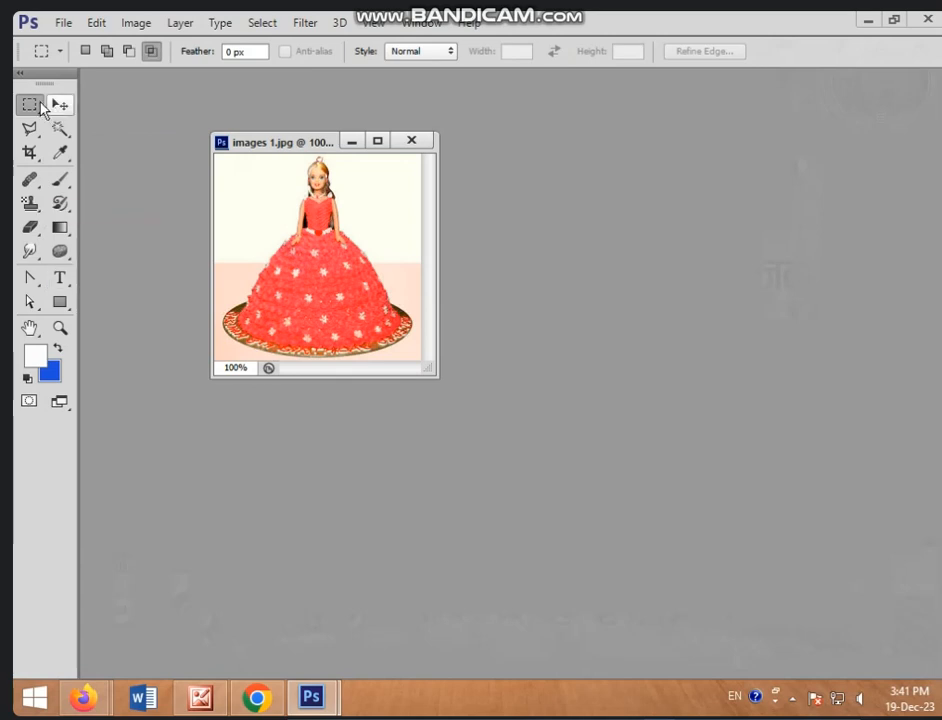
right_click(42, 108)
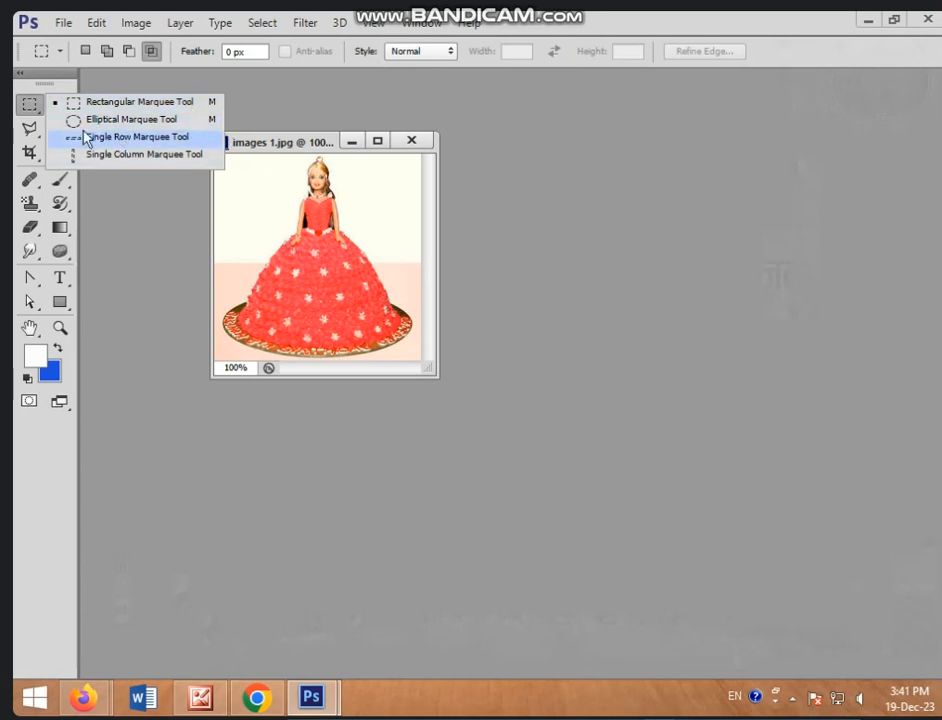
click(176, 125)
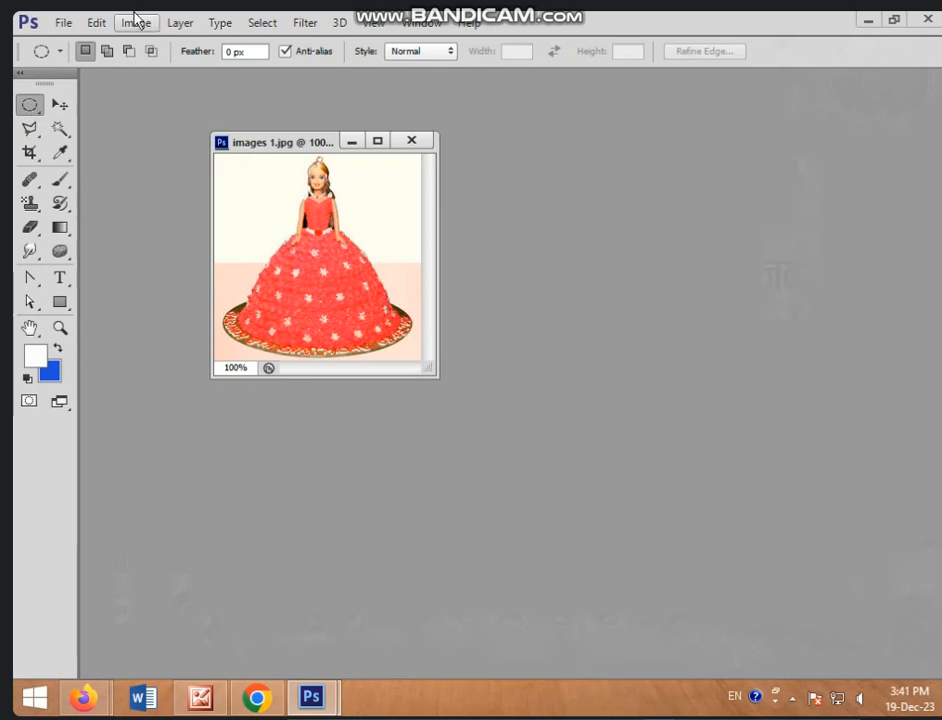
Create a new document from the Mobile & Devices preset with the size 480 x 854.
click(64, 23)
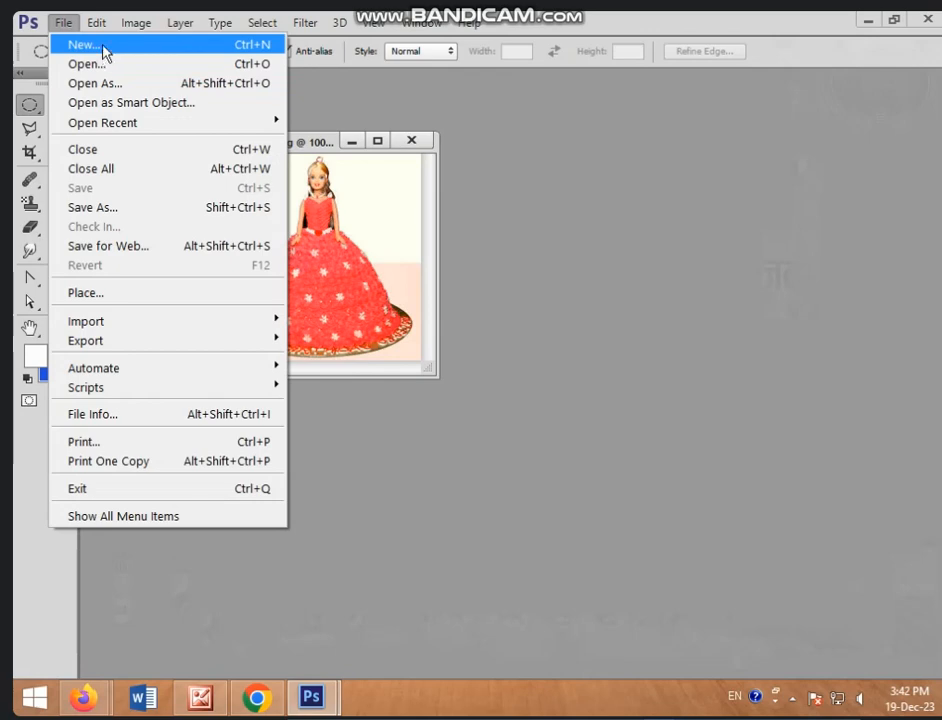
click(103, 46)
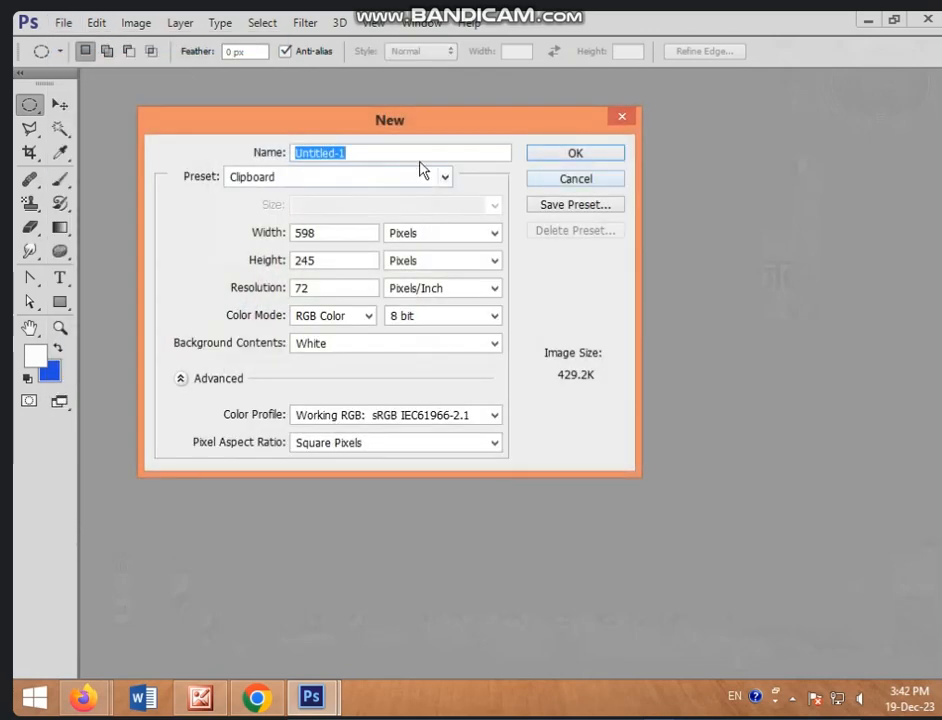
click(373, 178)
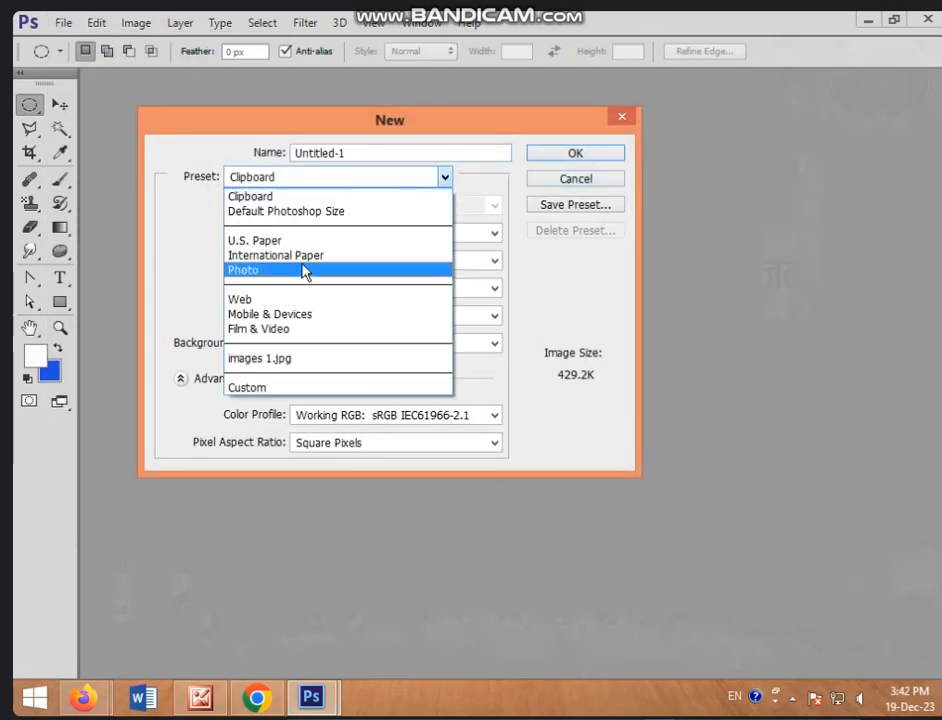
click(305, 272)
click(324, 207)
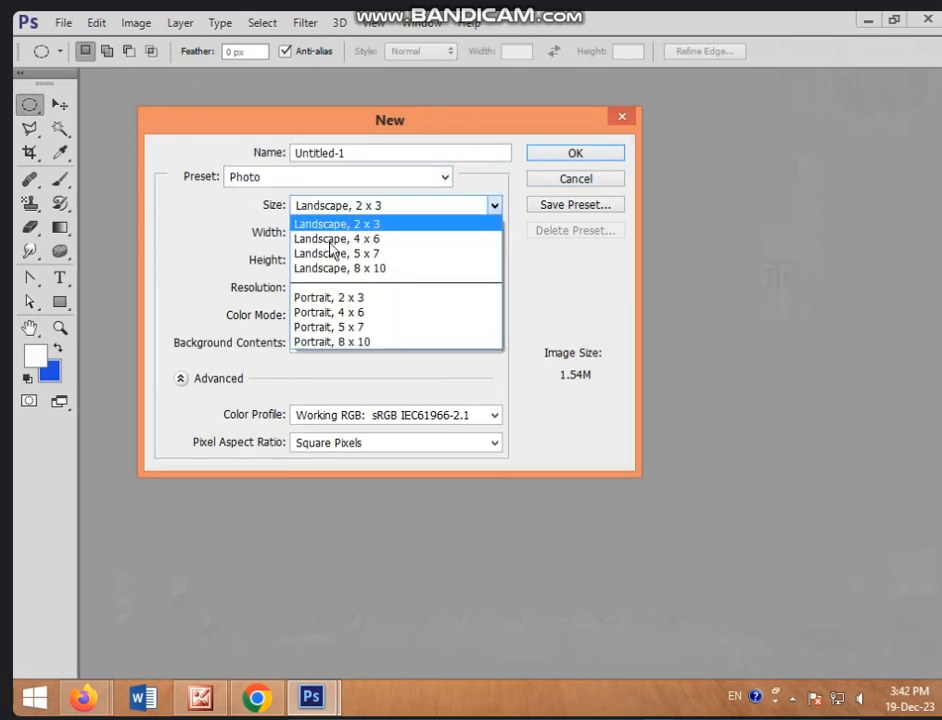
click(244, 181)
click(244, 181)
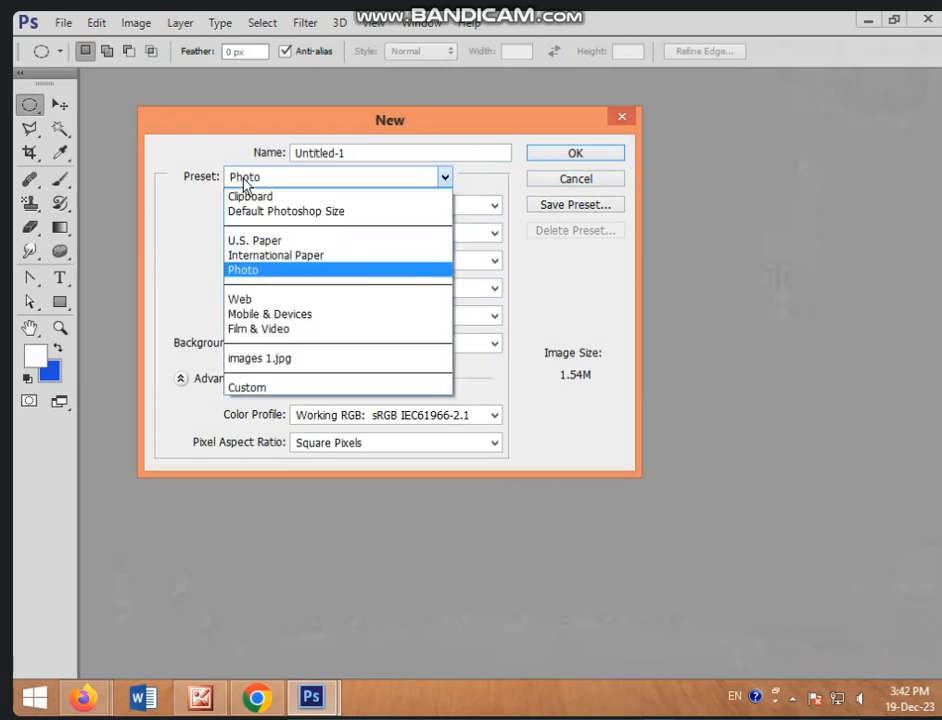
click(297, 317)
click(388, 210)
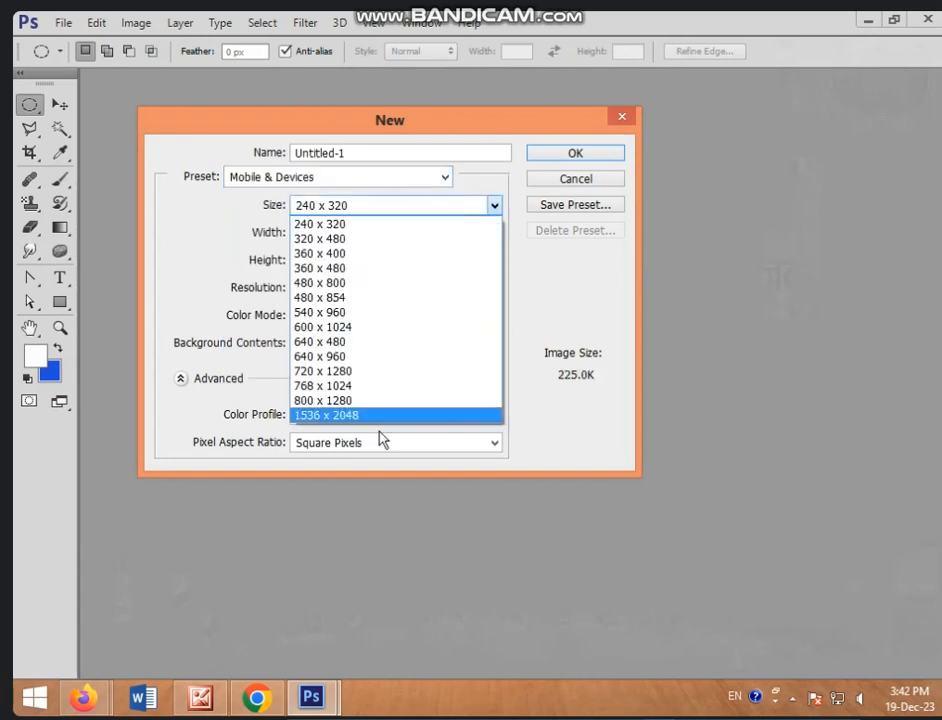
click(345, 298)
click(576, 158)
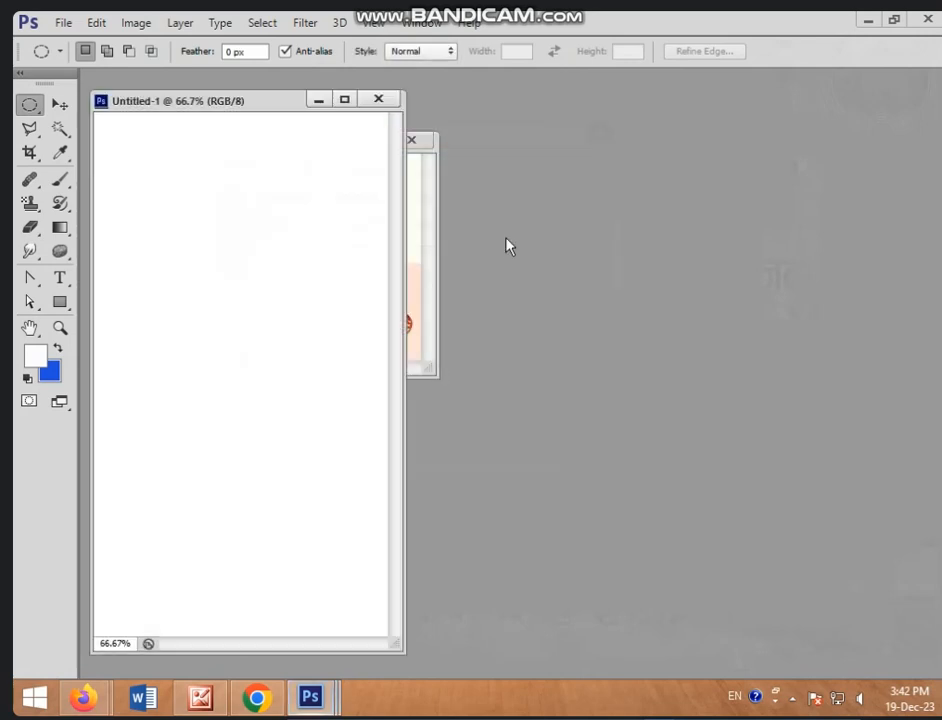
Place the blank document's window beside the doll picture and copy the whole picture into it with the Move tool.
drag(202, 93, 569, 90)
click(57, 108)
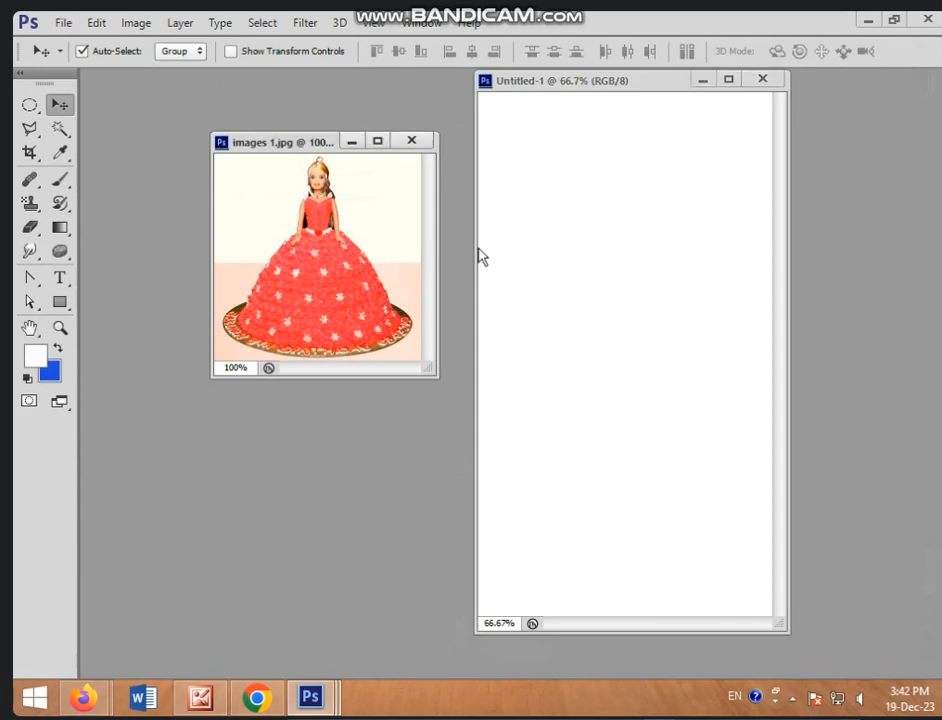
drag(380, 245, 584, 221)
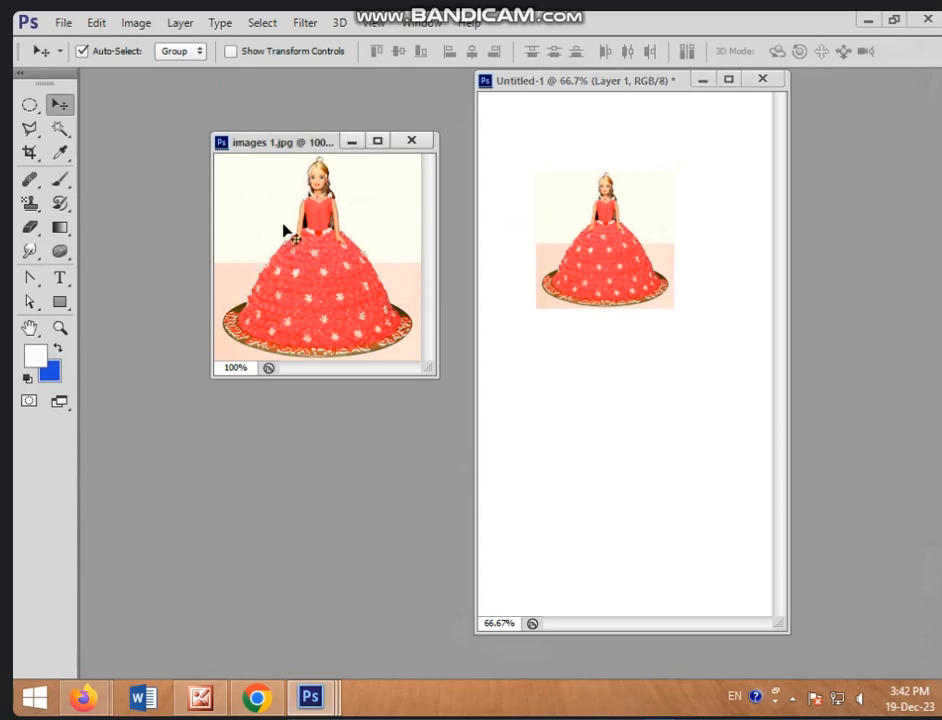
Select part of the doll with the Rectangular Marquee tool and copy it into Untitled-1 below the full picture.
click(29, 105)
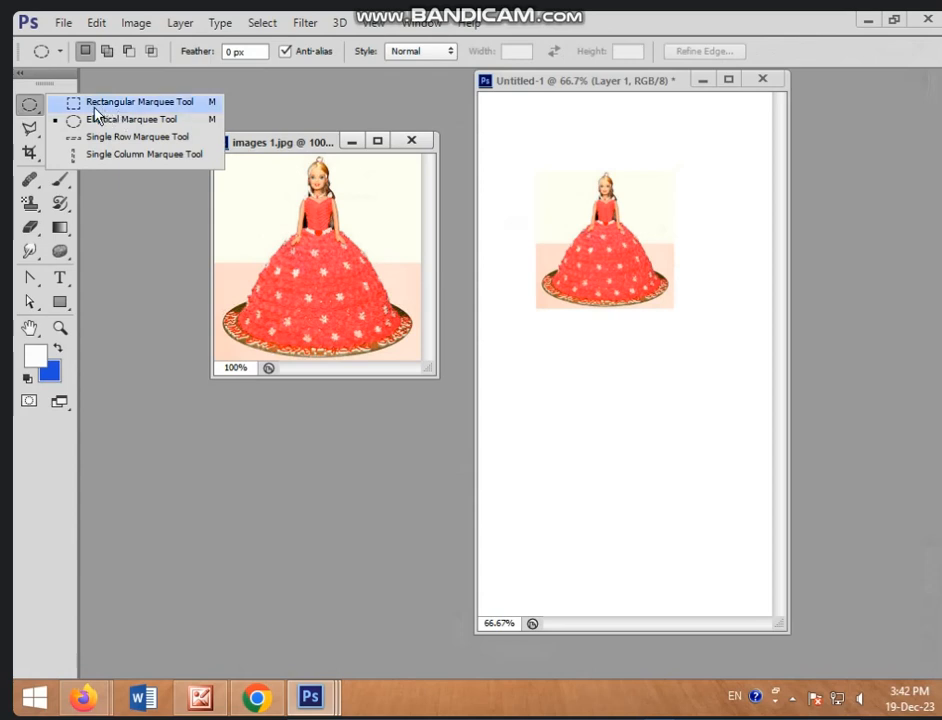
click(125, 102)
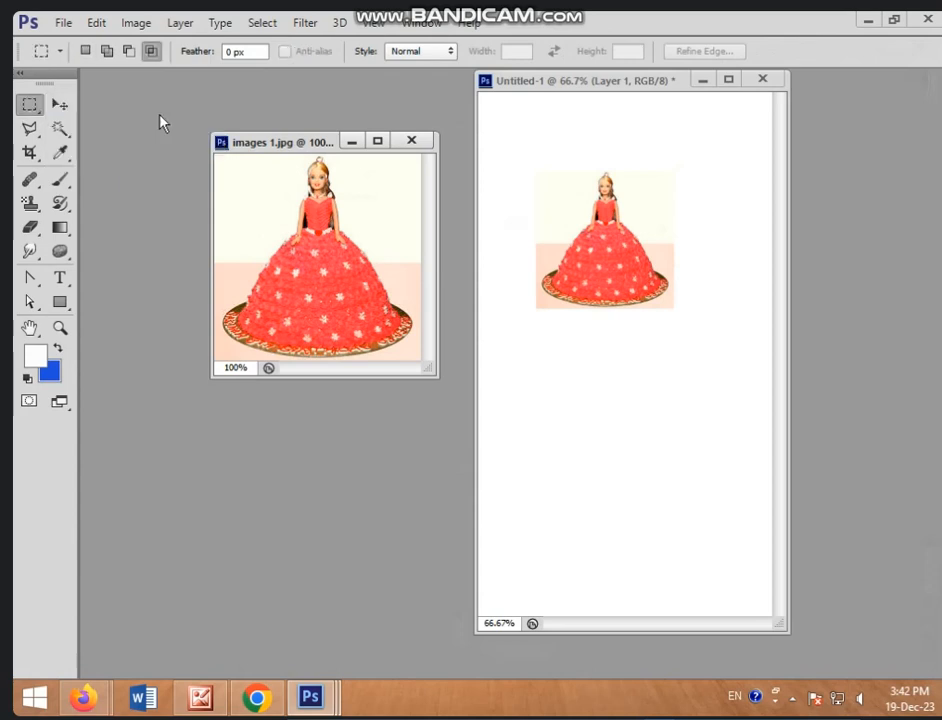
drag(263, 164, 393, 297)
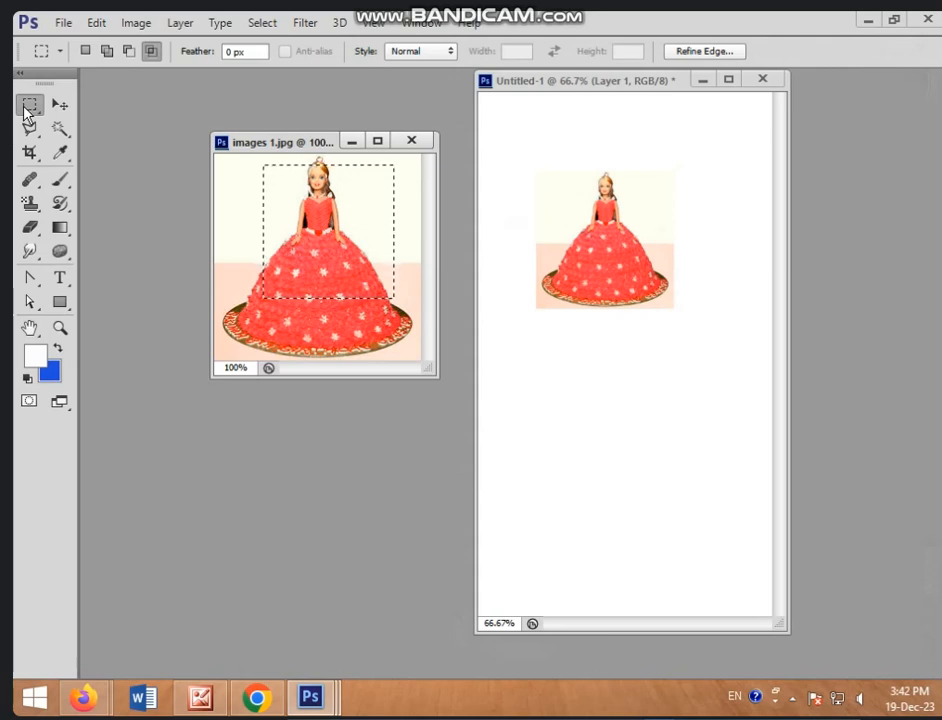
click(308, 246)
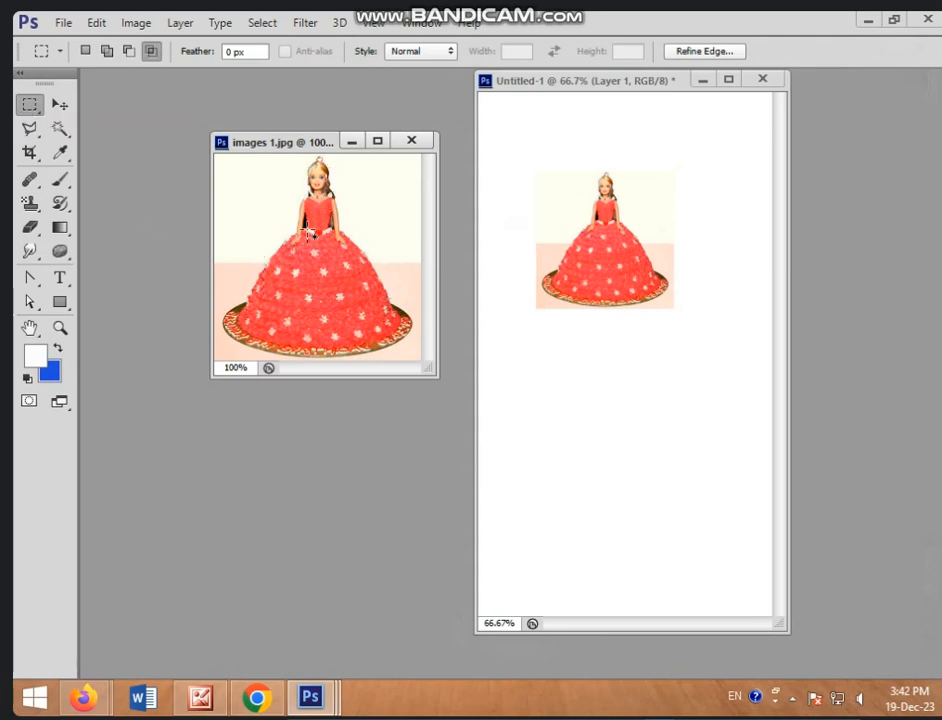
drag(284, 172, 405, 340)
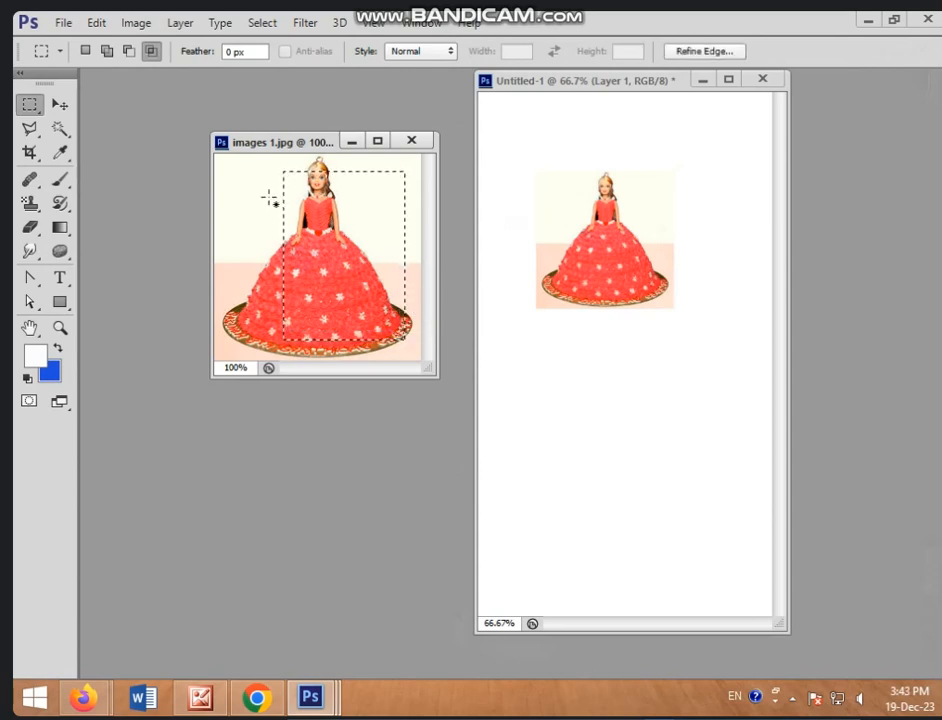
click(60, 105)
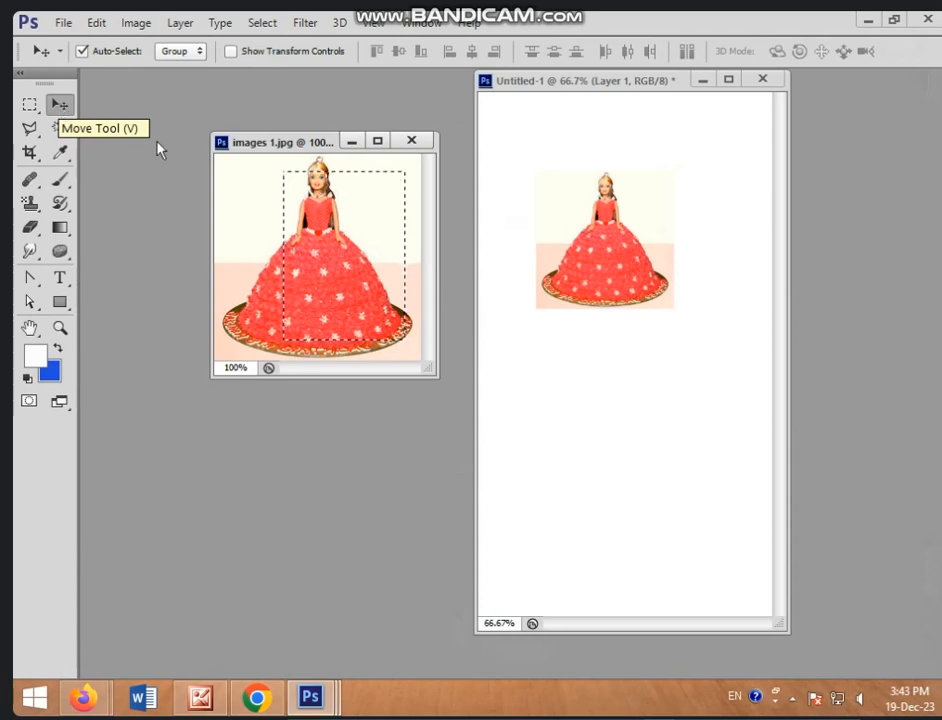
drag(315, 265, 612, 388)
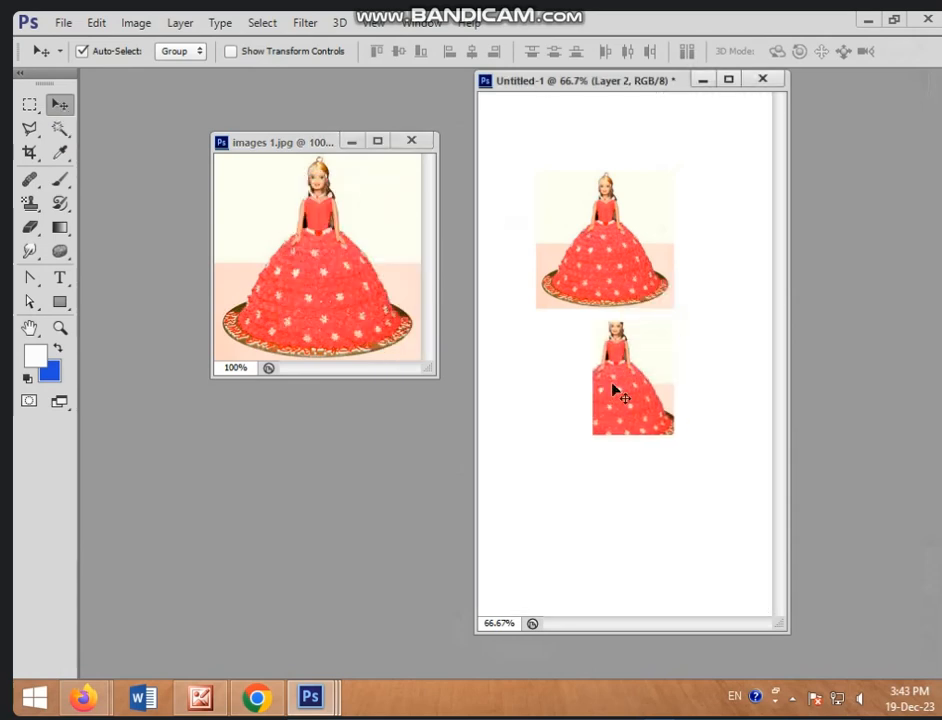
click(390, 287)
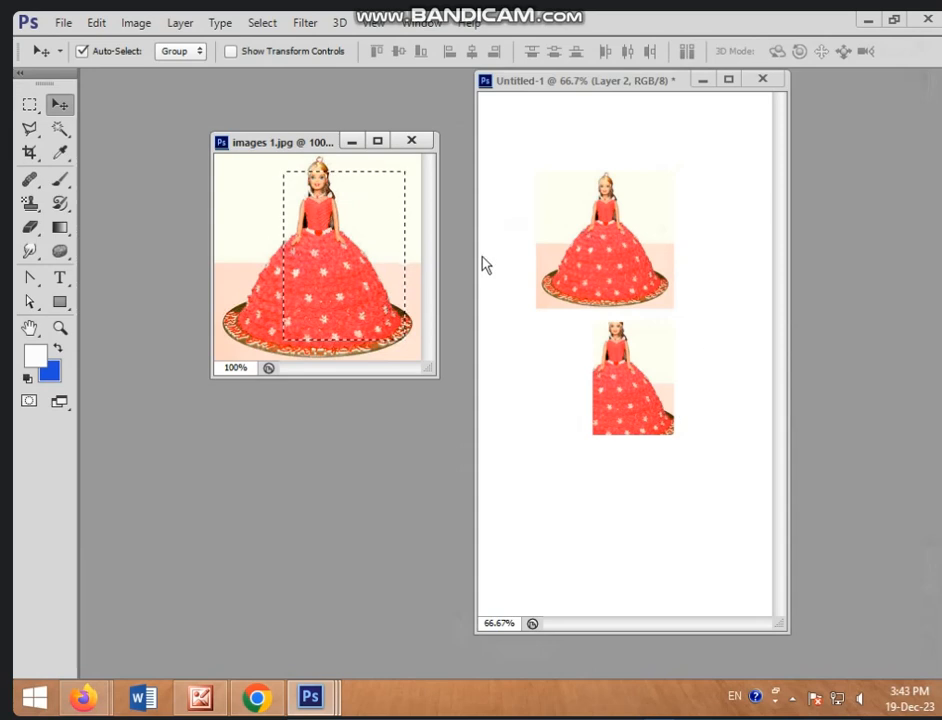
click(31, 106)
click(54, 106)
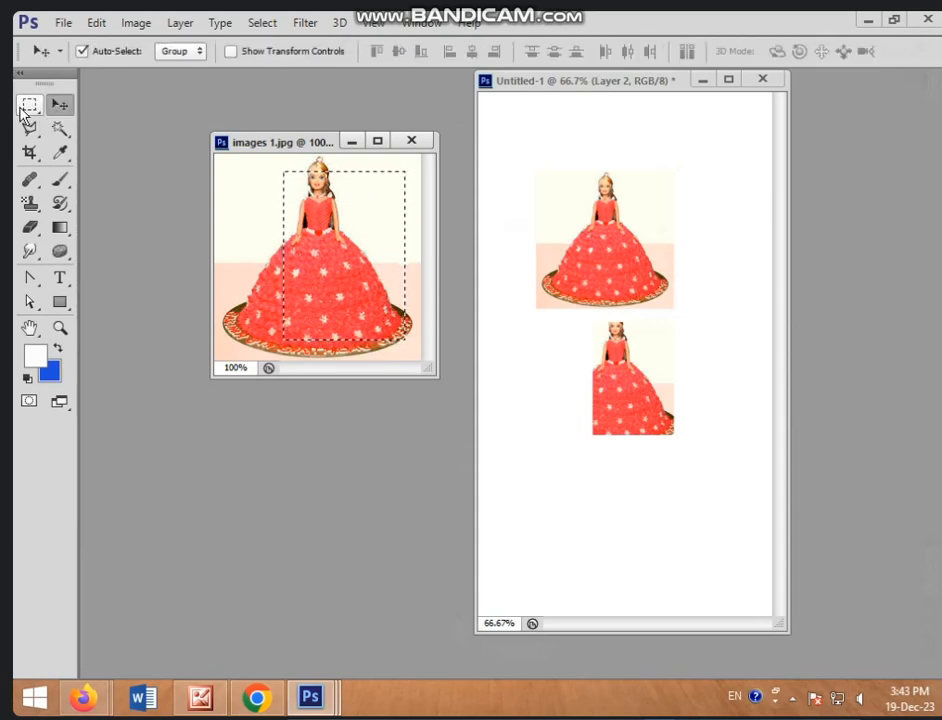
Select the blank background beside the doll in images 1.jpg with the Rectangular Marquee, fill it with Content-Aware, and deselect.
click(21, 108)
right_click(21, 108)
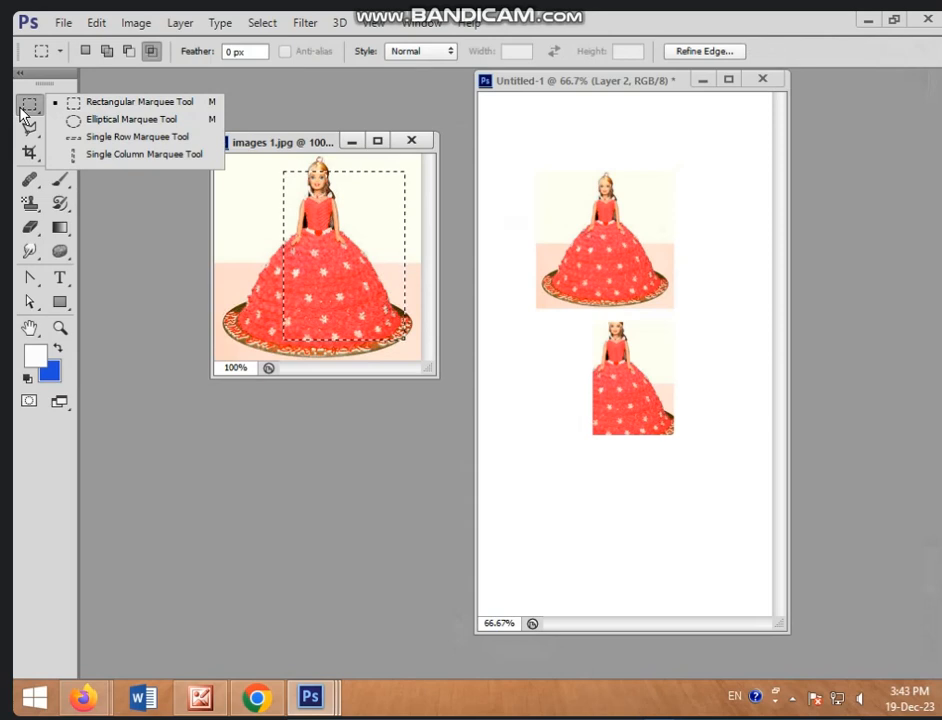
click(109, 101)
drag(218, 158, 280, 260)
key(shift+F5)
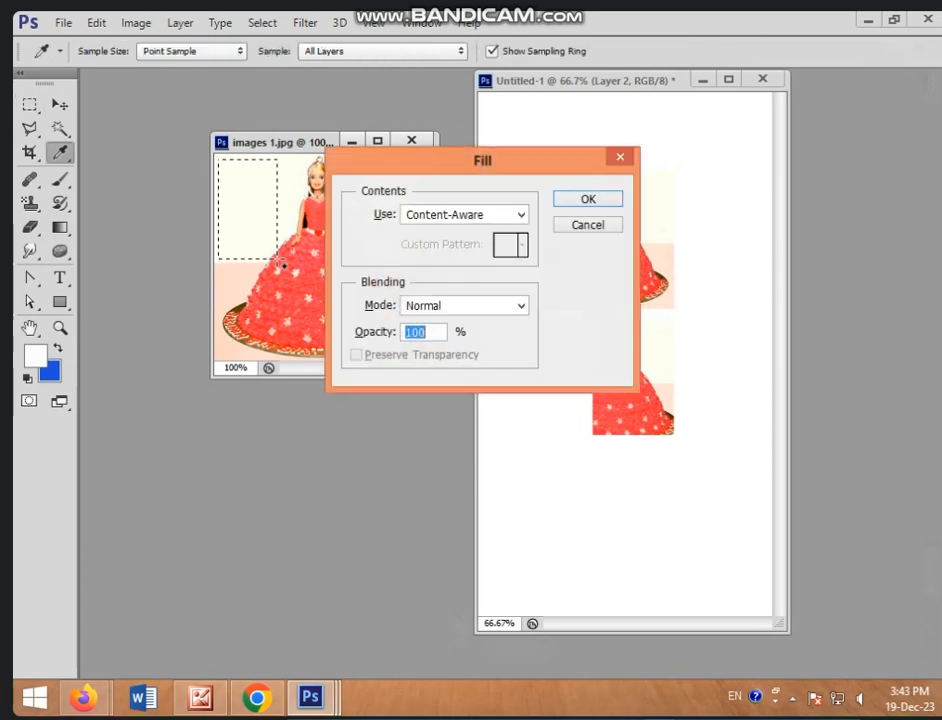
click(604, 198)
click(224, 187)
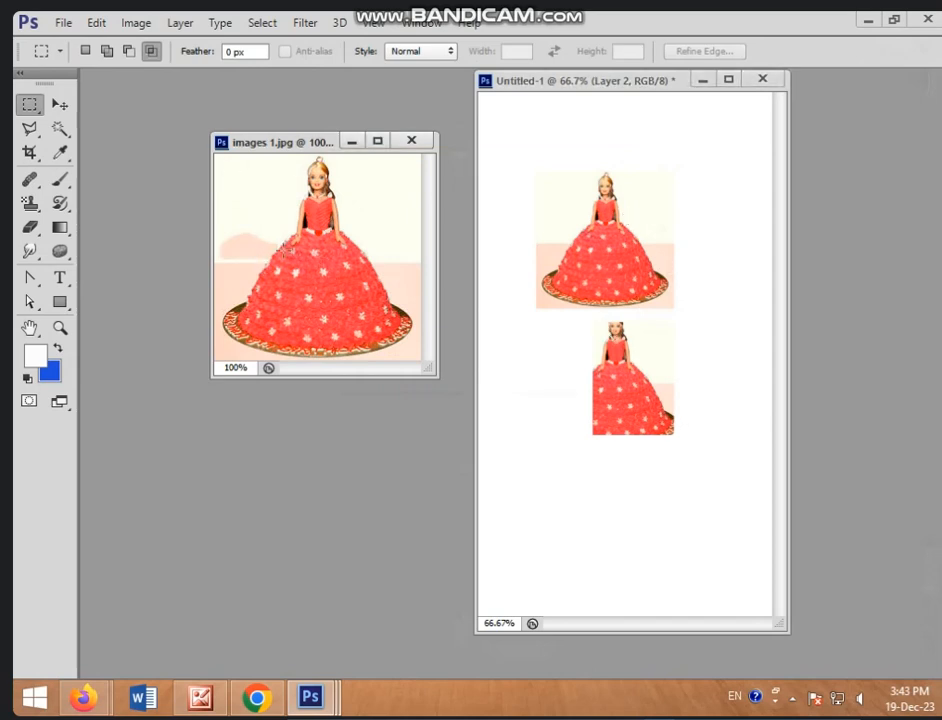
Move the images 1.jpg window aside, delete a rectangular area from the partial doll copy in Untitled-1, and deselect.
drag(272, 150, 171, 137)
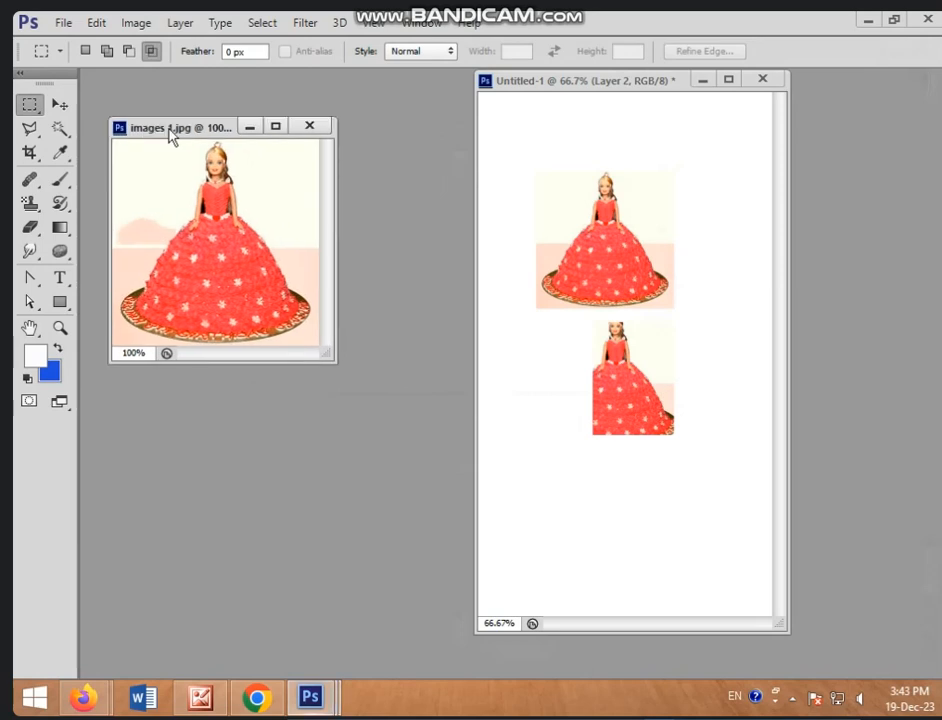
drag(605, 328, 692, 431)
key(Delete)
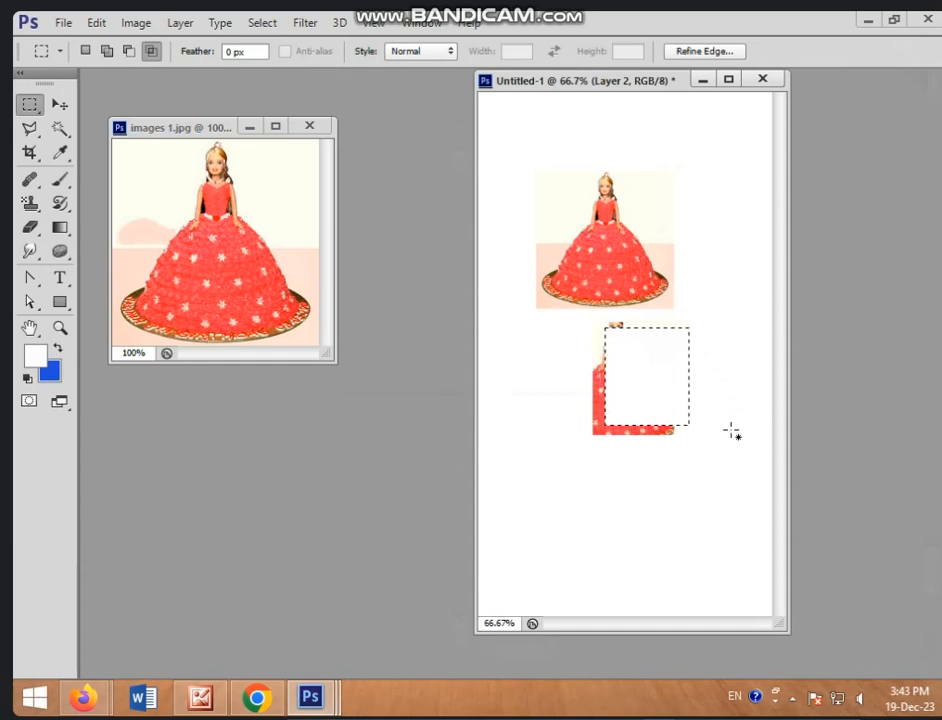
key(ctrl+d)
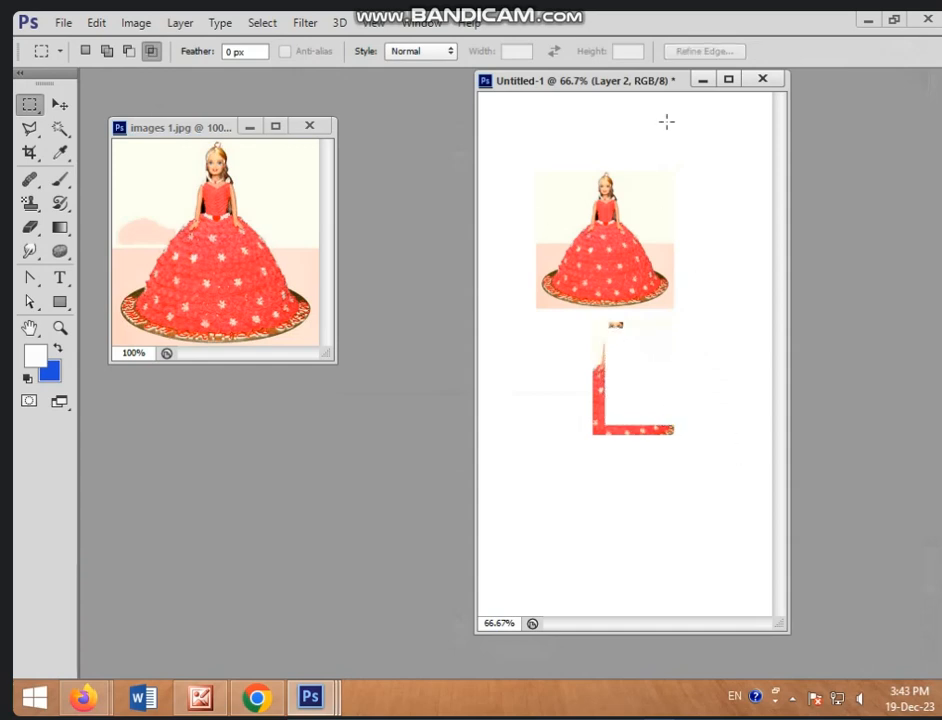
Select an oval around the doll's upper body with the Elliptical Marquee tool and copy it into the lower part of Untitled-1.
drag(625, 86, 472, 62)
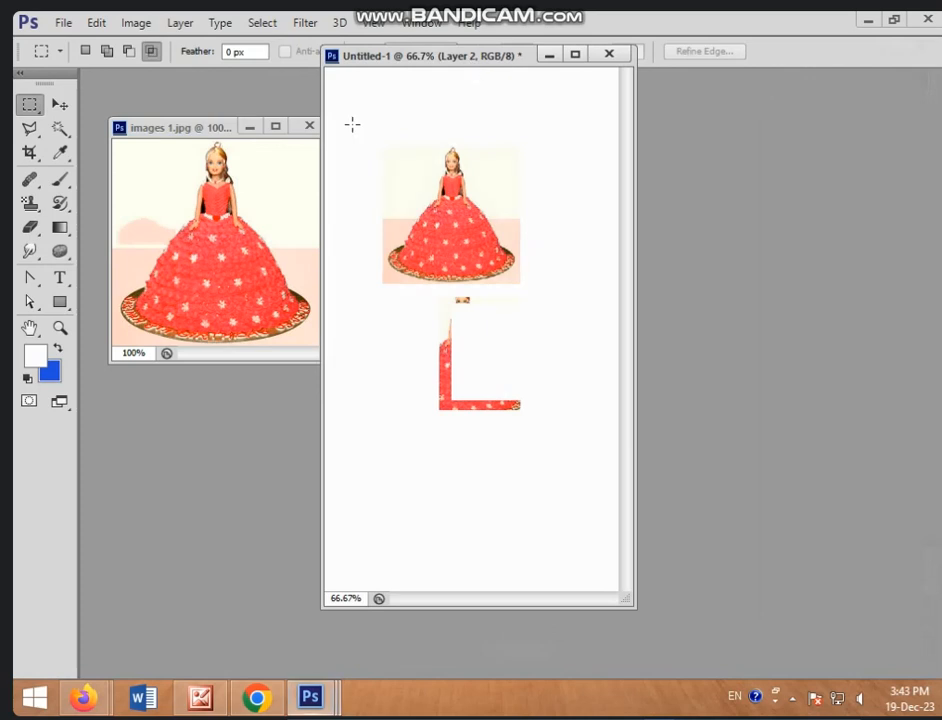
right_click(22, 112)
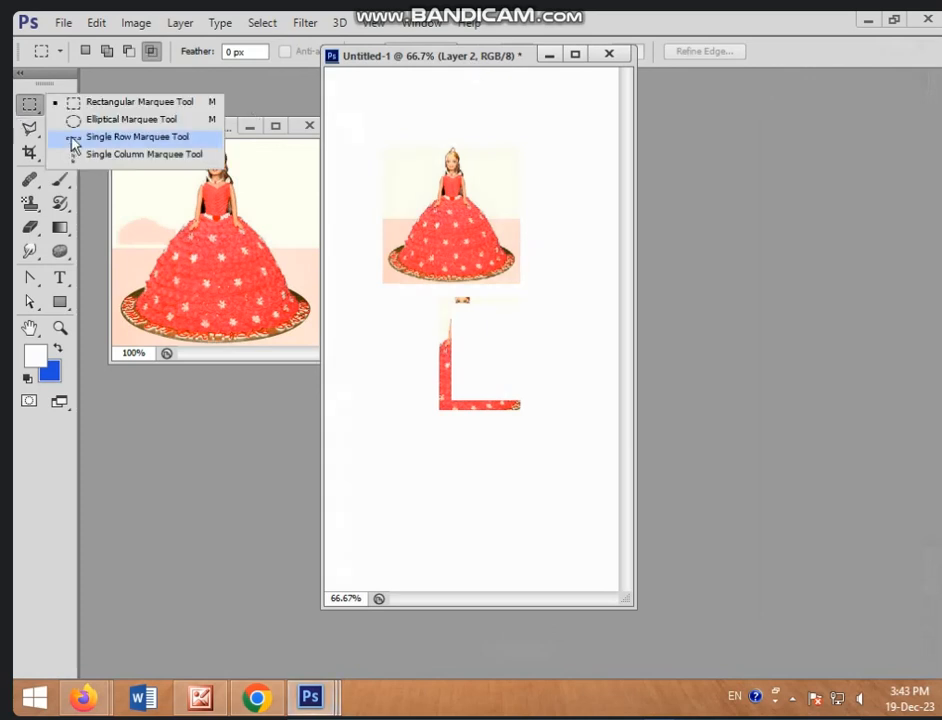
click(134, 121)
click(141, 164)
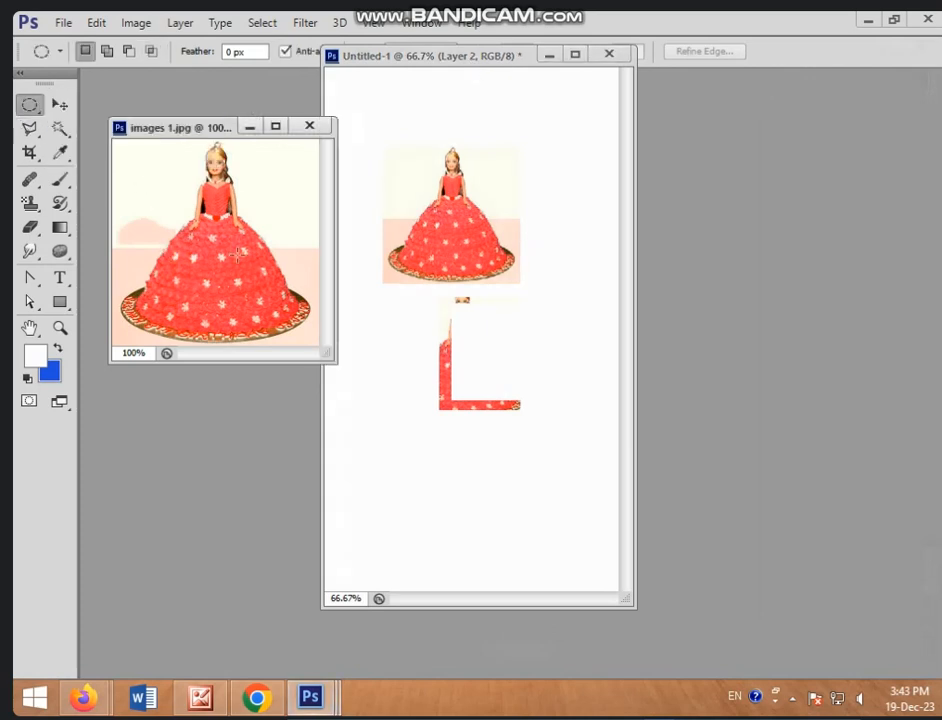
mouse_move(158, 193)
mouse_down()
mouse_move(205, 232)
mouse_move(289, 333)
mouse_move(266, 302)
mouse_up()
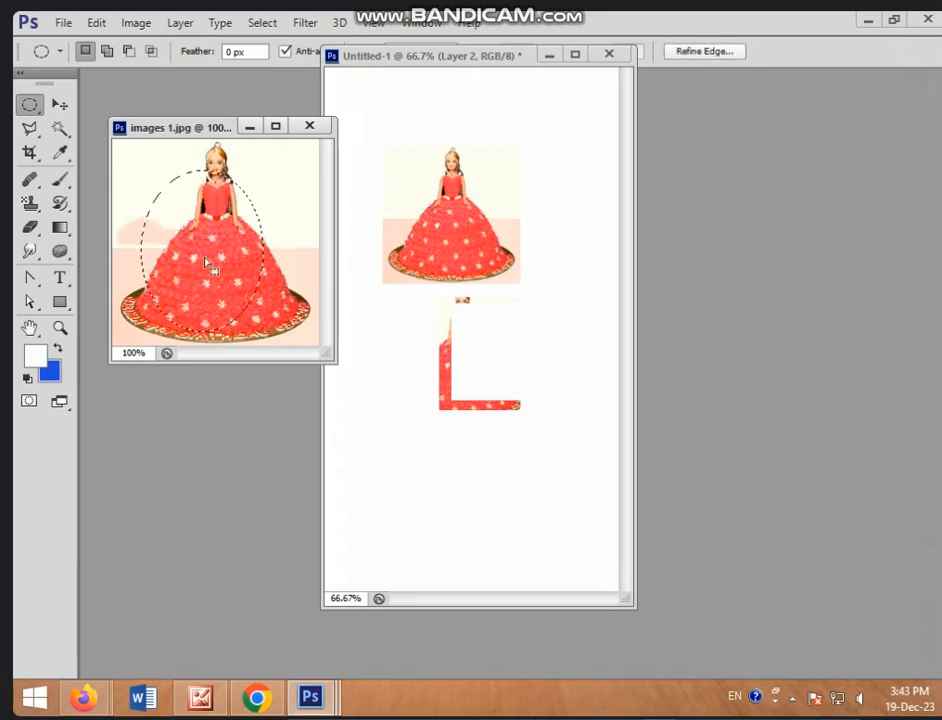
mouse_move(206, 229)
mouse_down()
mouse_move(217, 243)
mouse_move(223, 226)
mouse_move(230, 231)
mouse_move(222, 231)
mouse_up()
click(60, 104)
drag(209, 178, 422, 495)
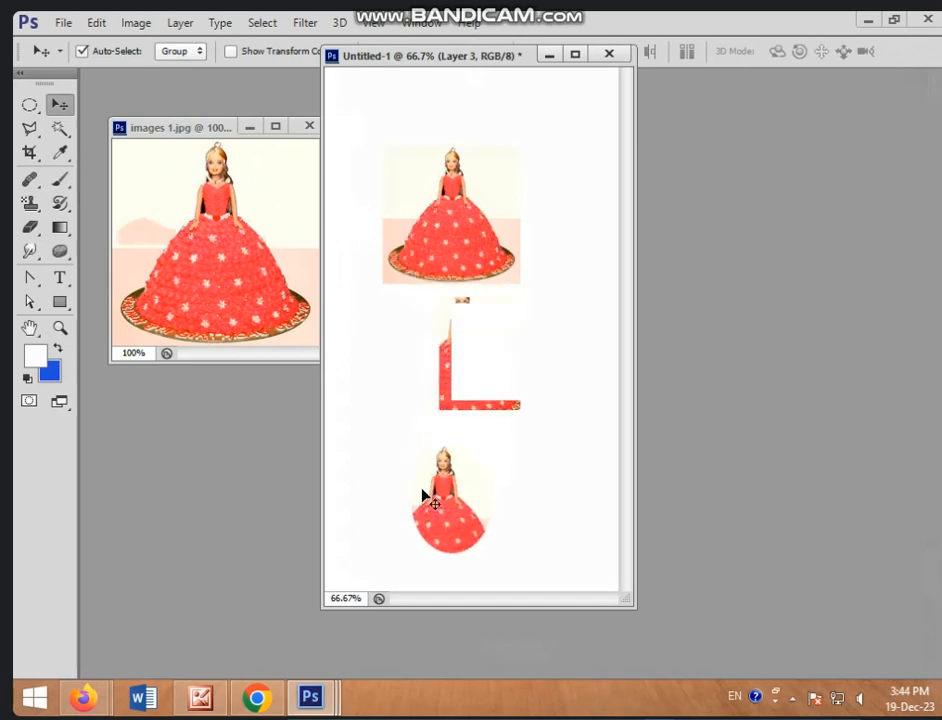
Move the oval doll copy up beneath the cut piece and delete its content using a selection of the whole canvas.
drag(497, 512, 448, 476)
key(ctrl+a)
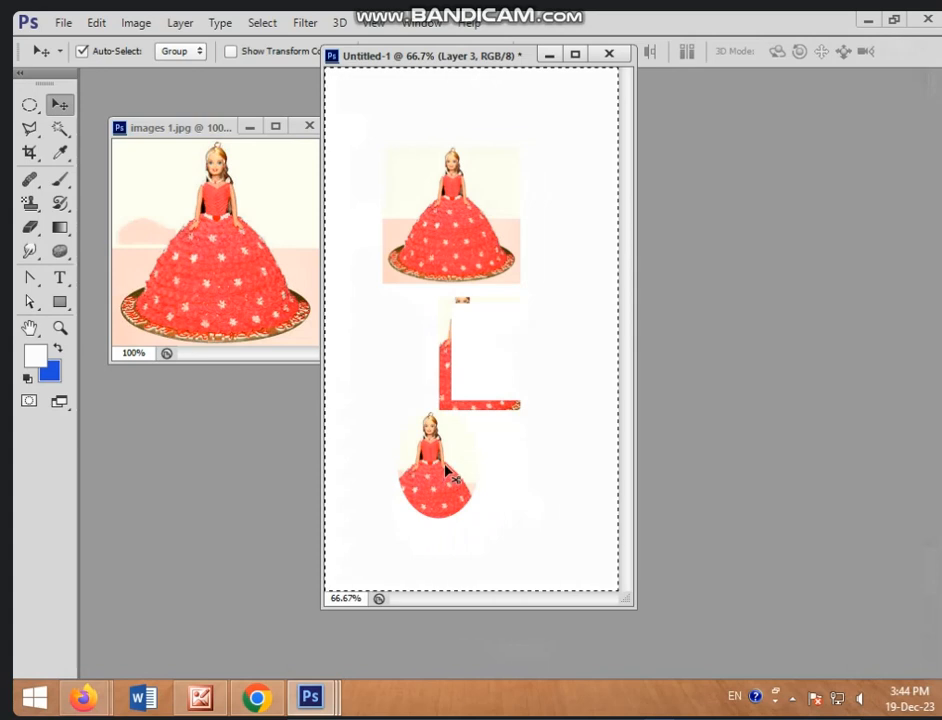
key(Delete)
Try to move the remaining pictures in Untitled-1 with the Move tool while the whole canvas is selected.
drag(492, 368, 477, 377)
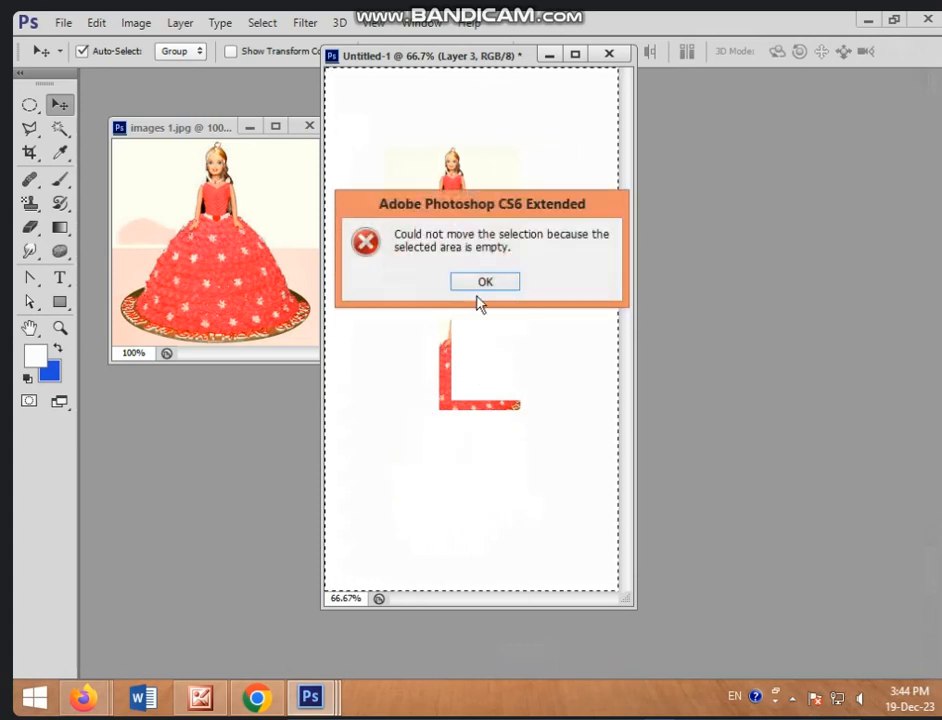
click(484, 282)
click(452, 239)
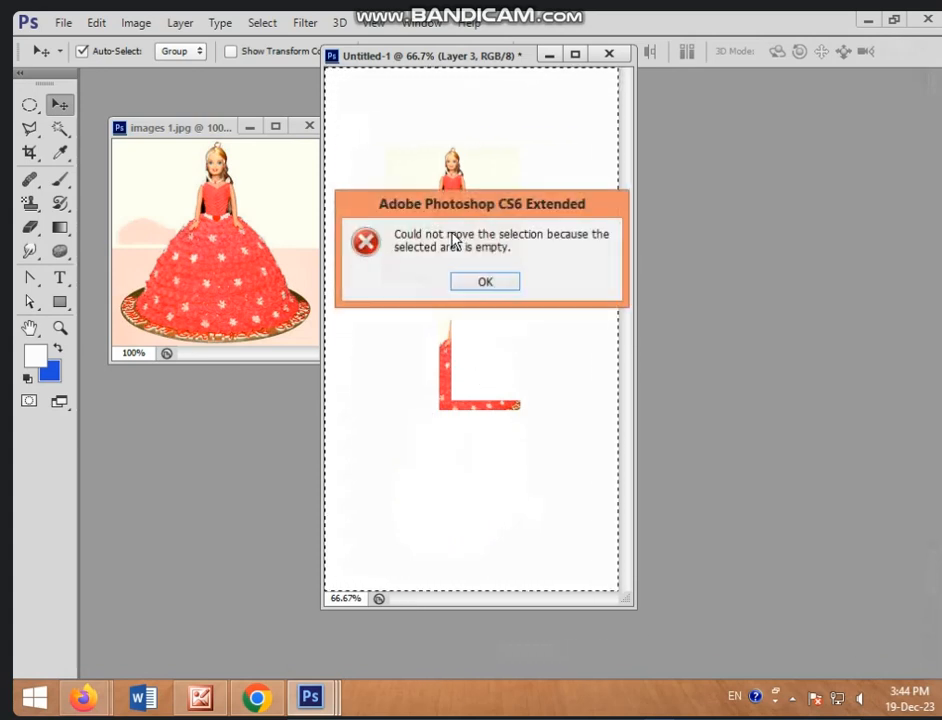
click(482, 282)
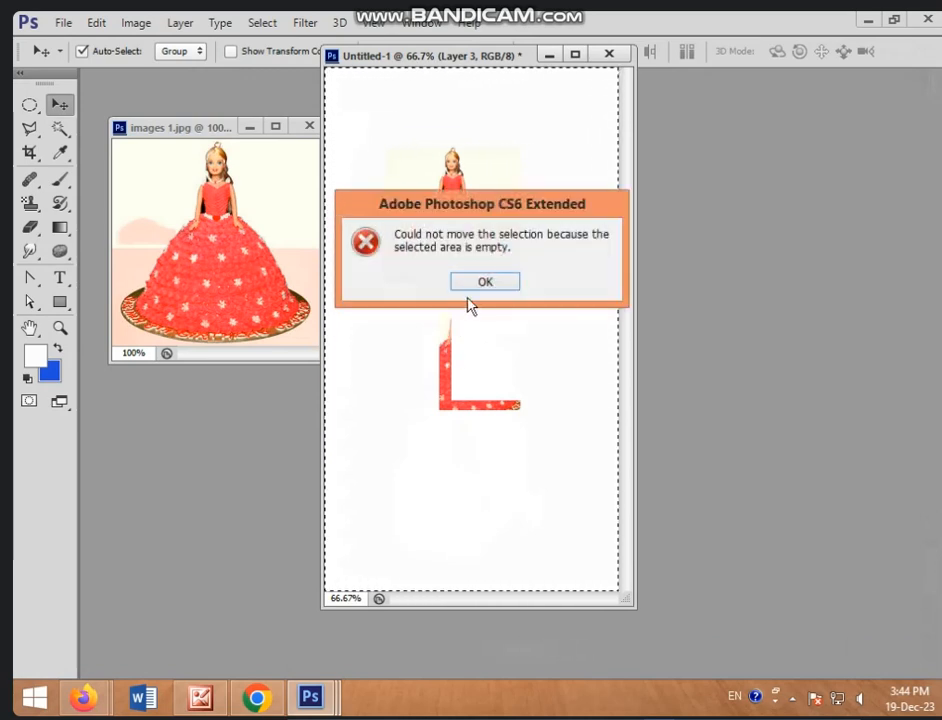
click(478, 283)
drag(437, 231, 440, 220)
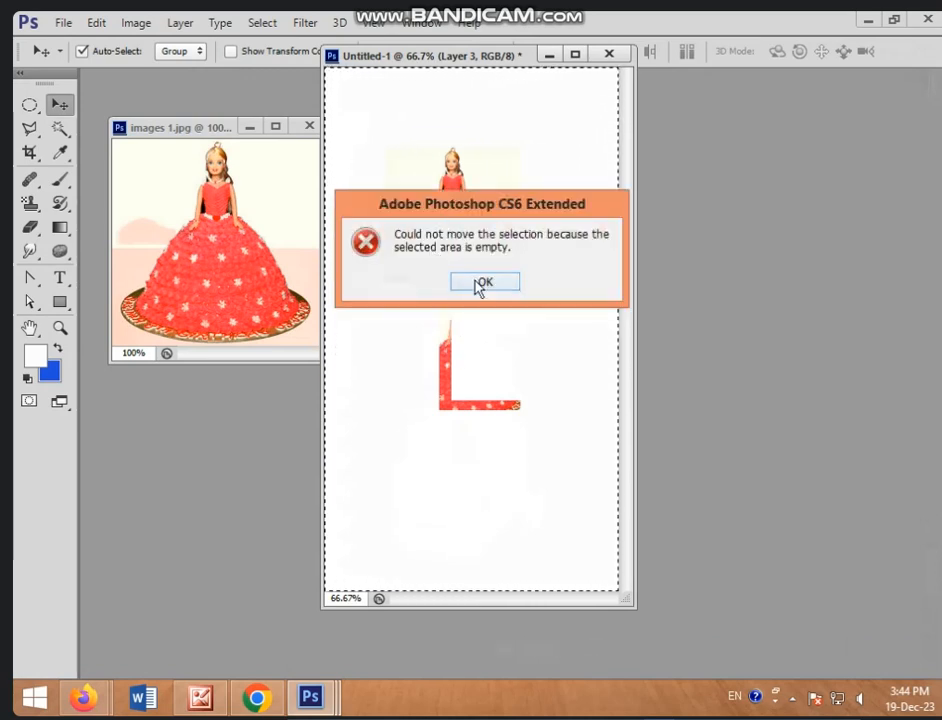
click(478, 284)
click(448, 227)
click(482, 281)
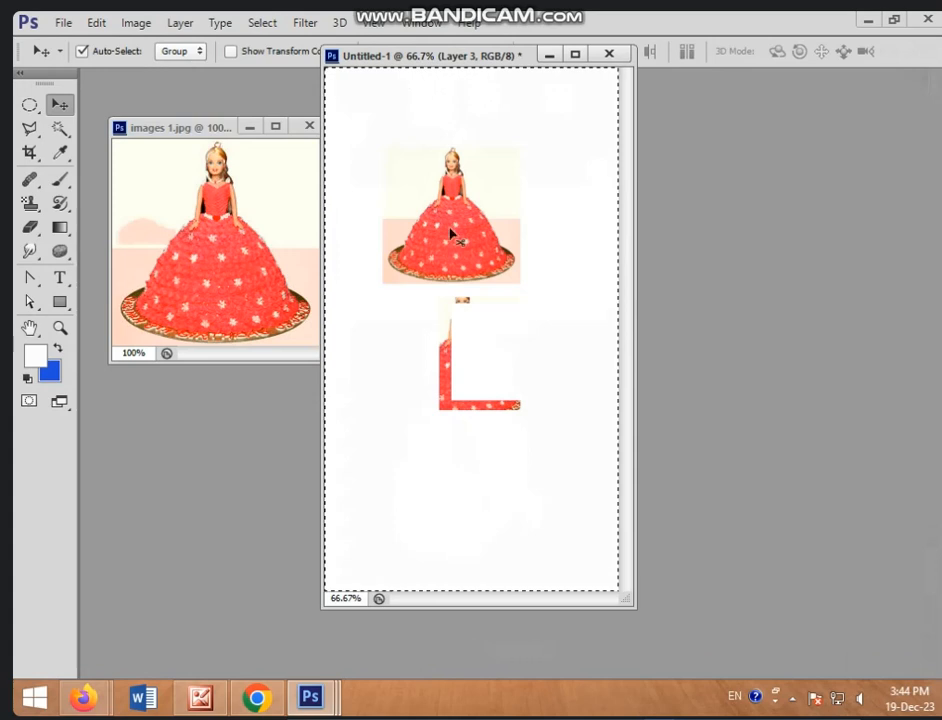
Replace the full-canvas selection with a rectangular marquee across both remaining pictures and try to move its content.
click(28, 104)
right_click(28, 104)
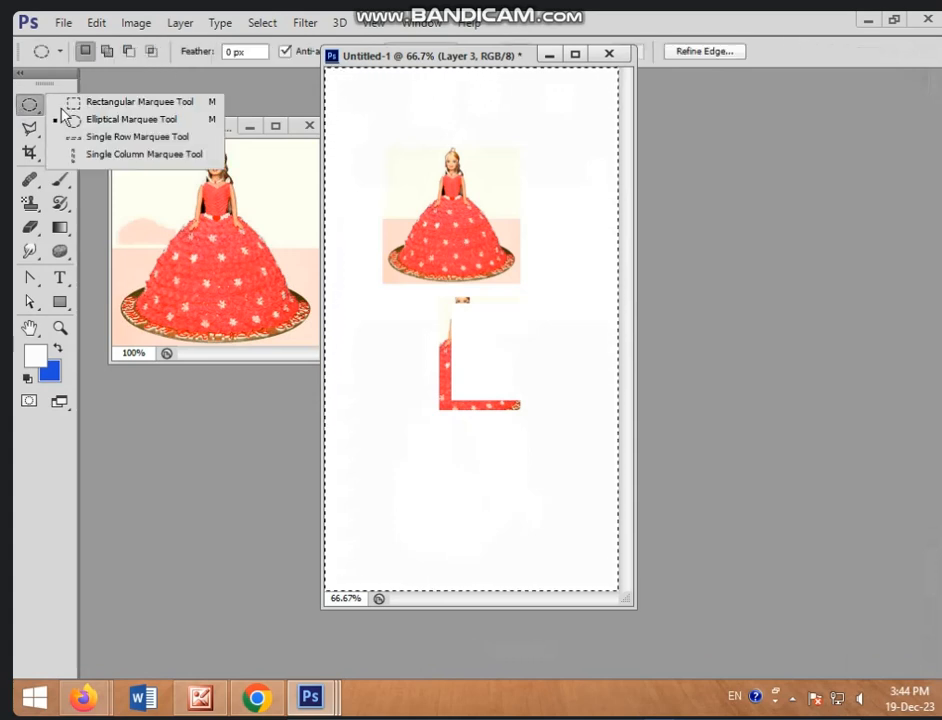
click(88, 104)
click(458, 160)
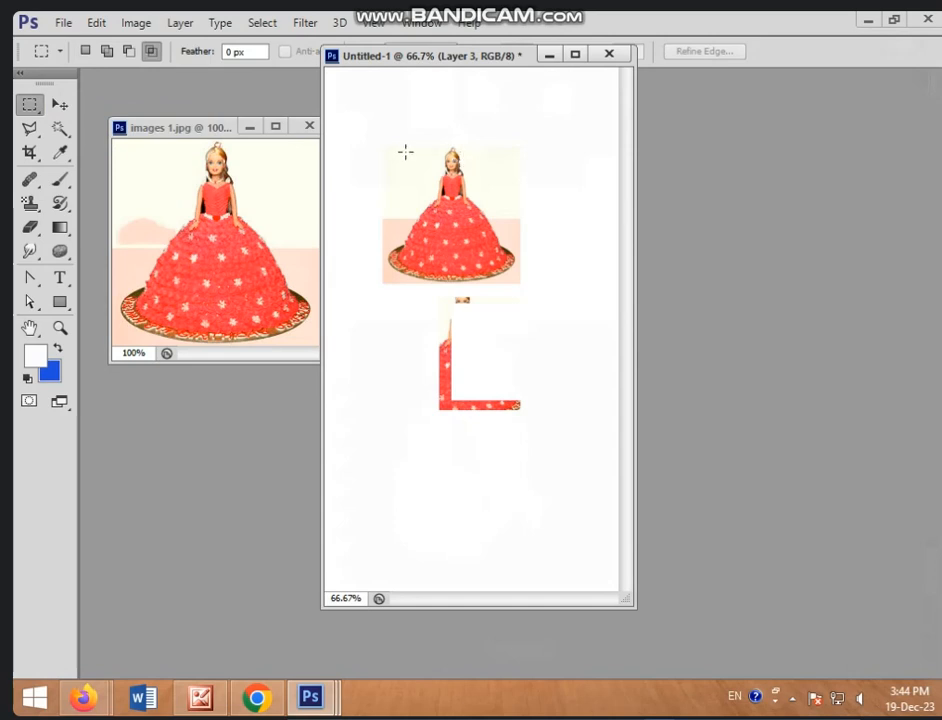
drag(405, 152, 566, 427)
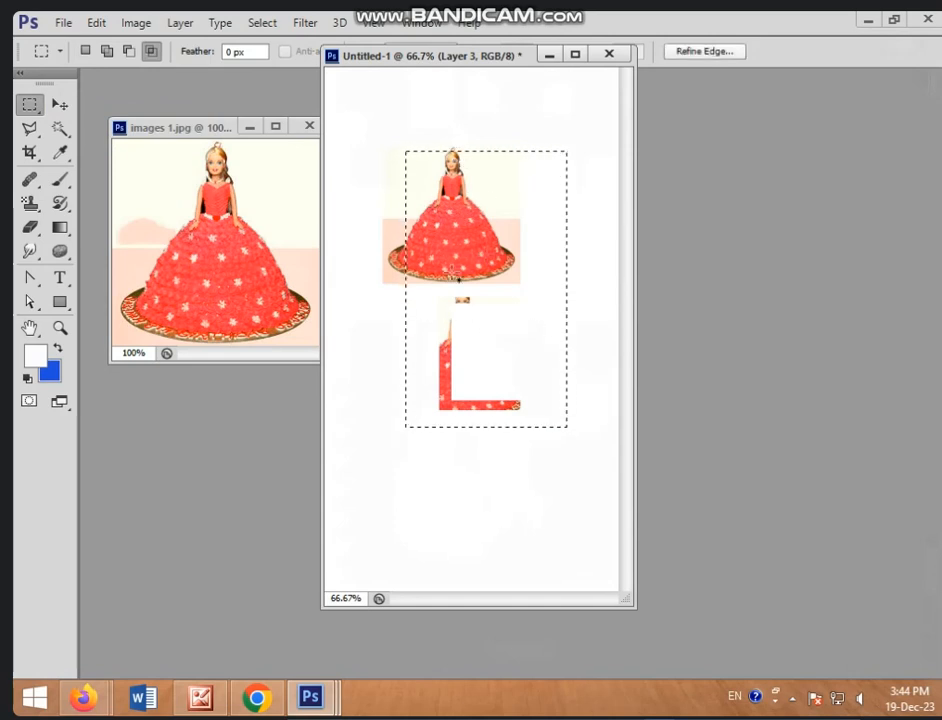
click(60, 104)
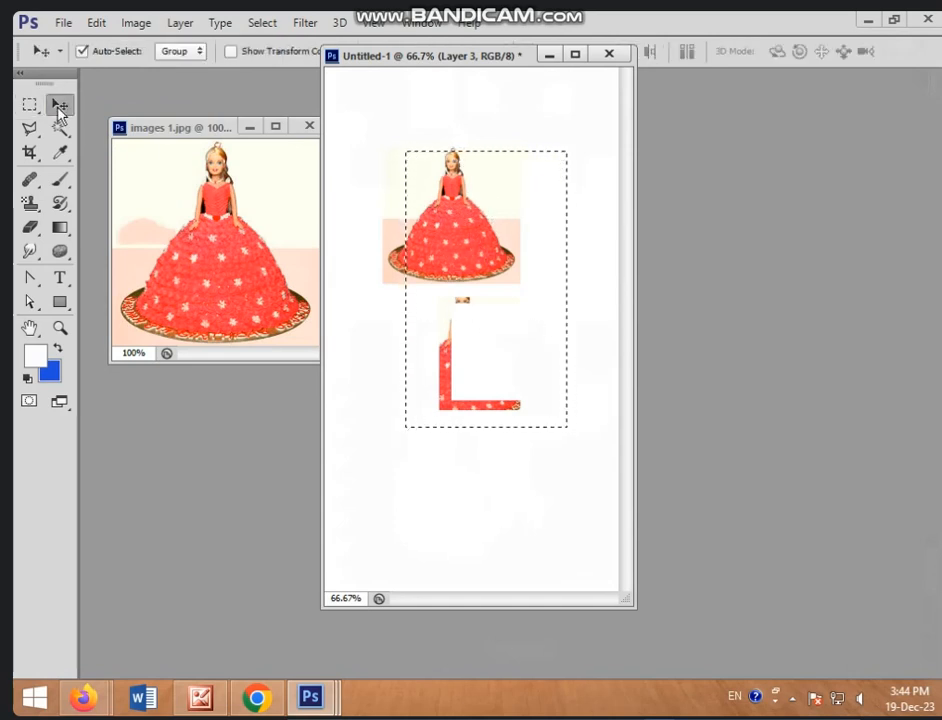
click(448, 355)
click(471, 284)
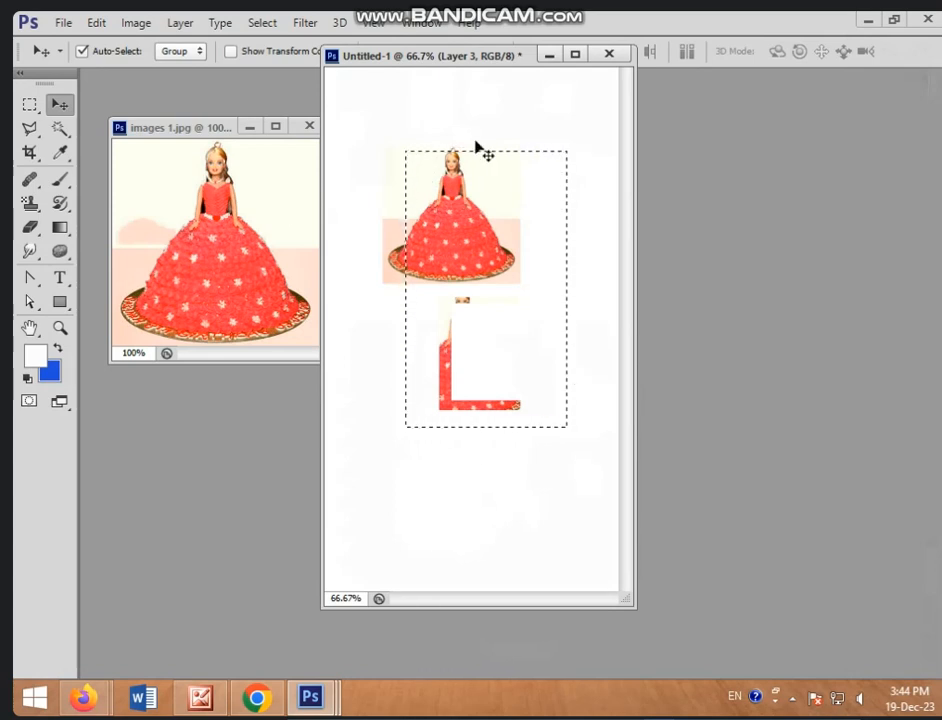
Switch to the Elliptical Marquee tool and clear the rectangular selection in Untitled-1.
click(30, 104)
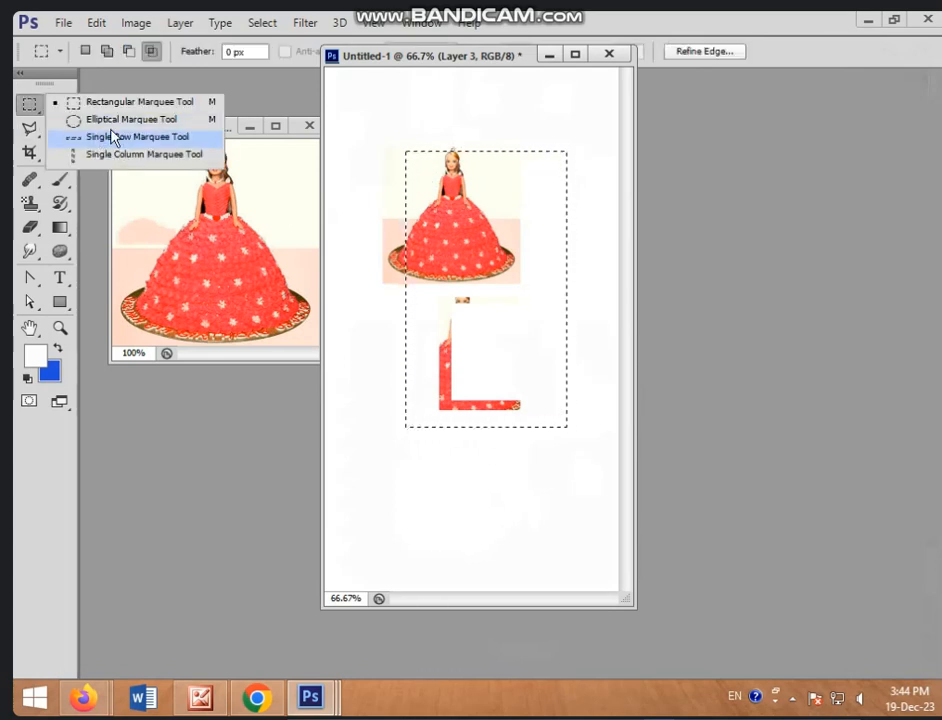
click(120, 119)
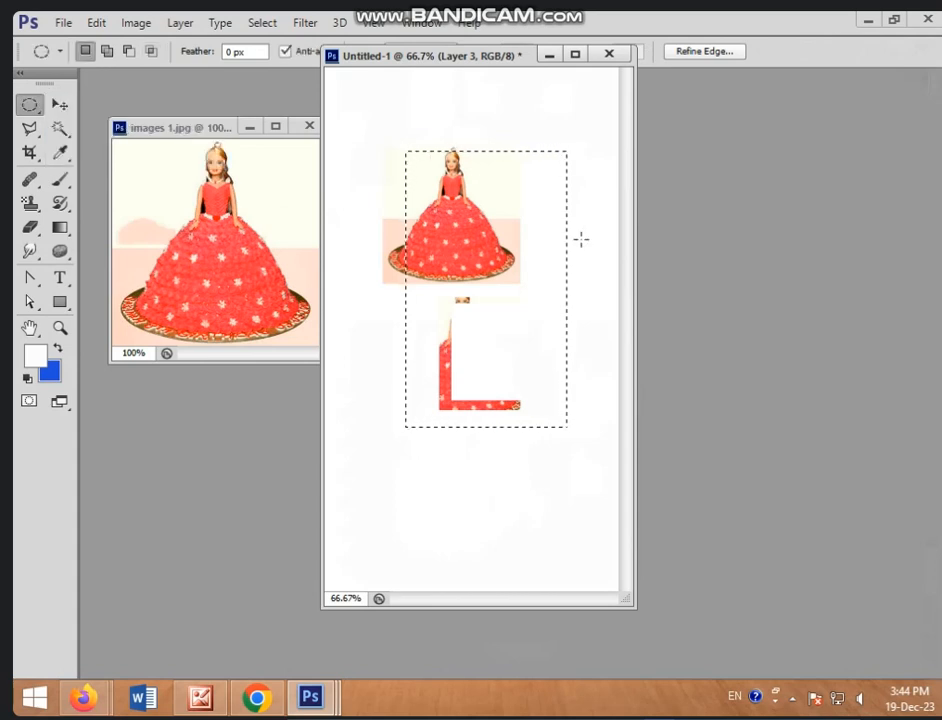
click(527, 247)
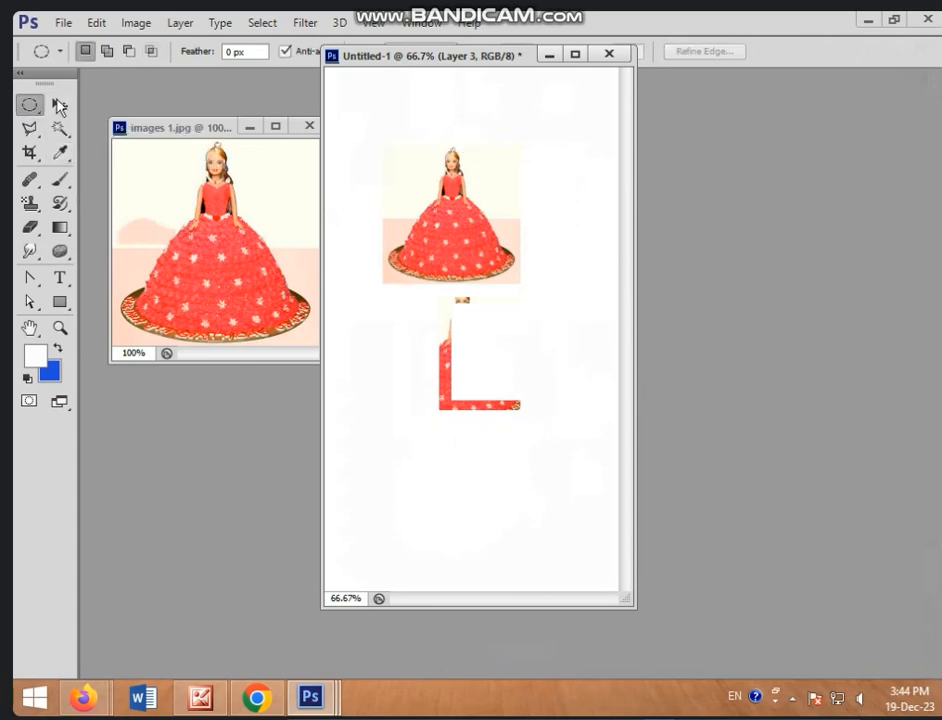
Close Untitled-1 and images 1.jpg without saving the changes.
click(609, 54)
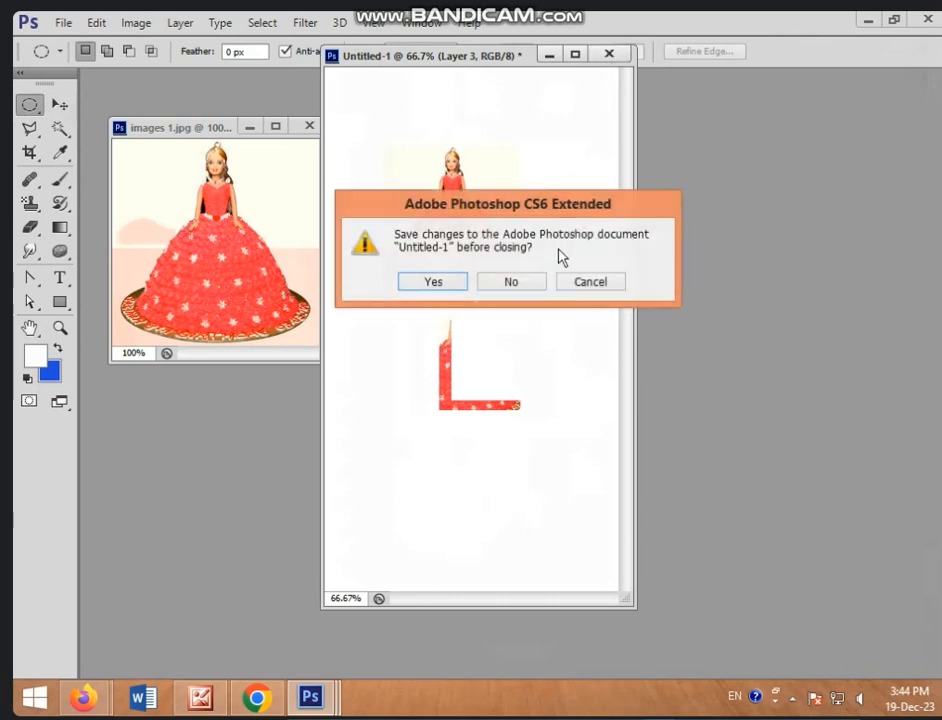
click(509, 281)
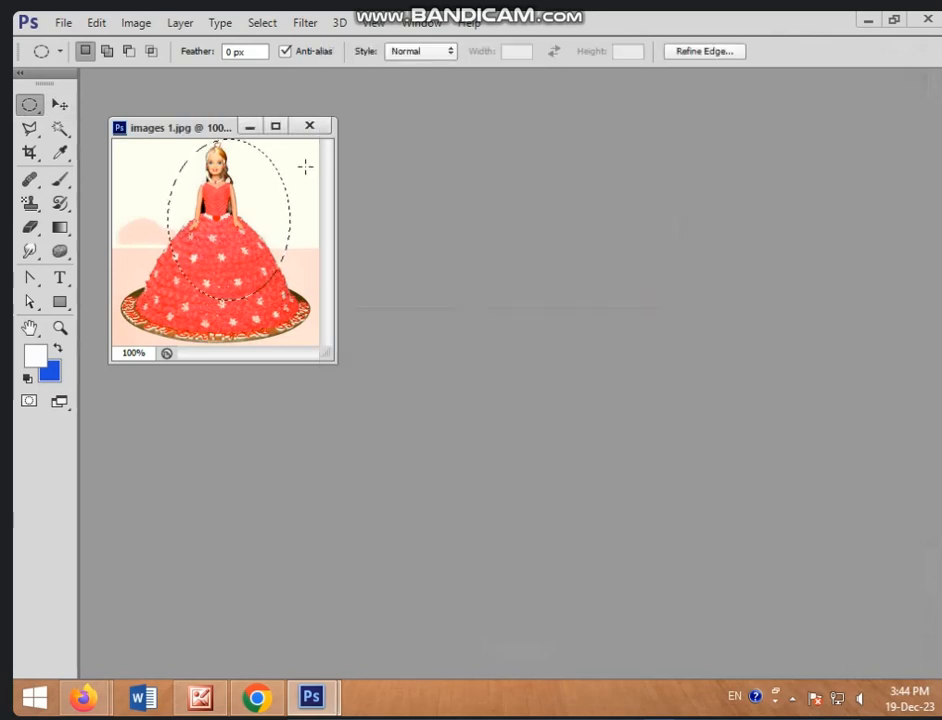
click(309, 125)
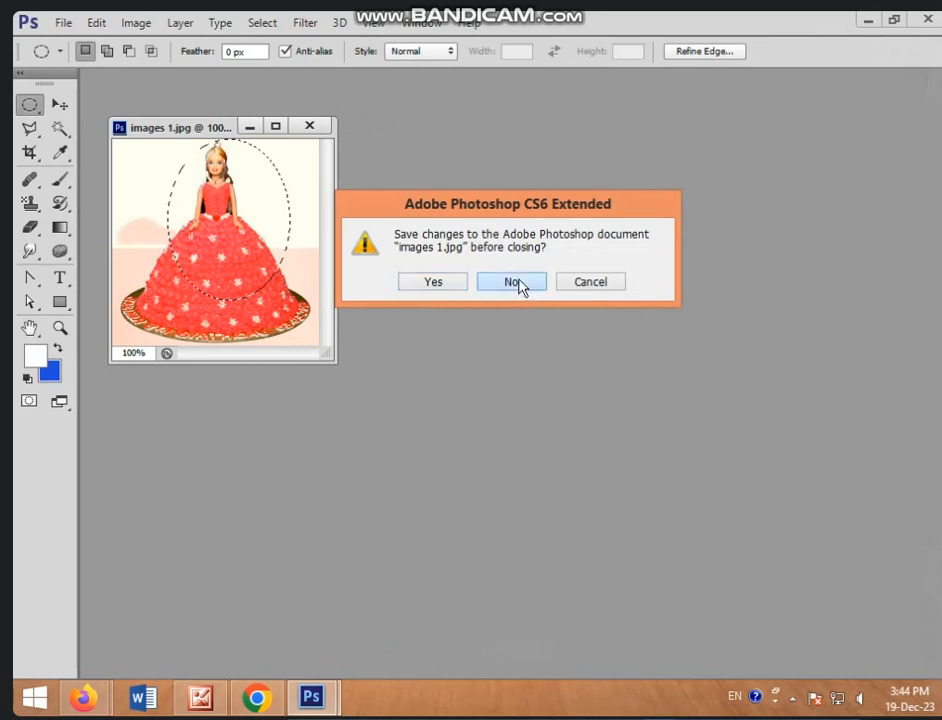
click(512, 282)
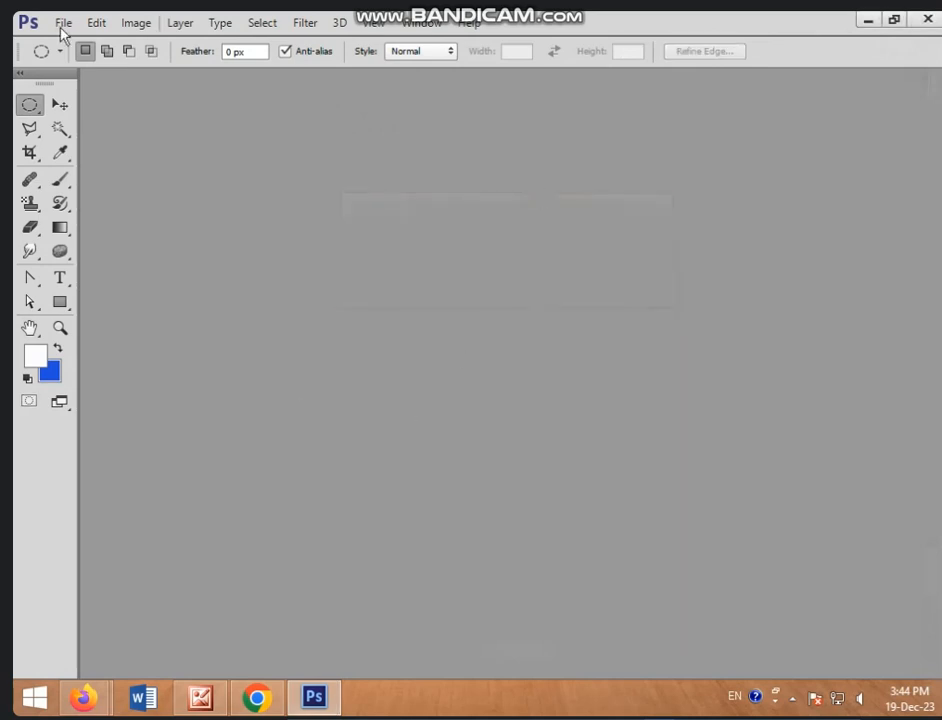
Minimize Photoshop, open Google Chrome in a maximized window, and search Google for "IMAGE".
click(874, 19)
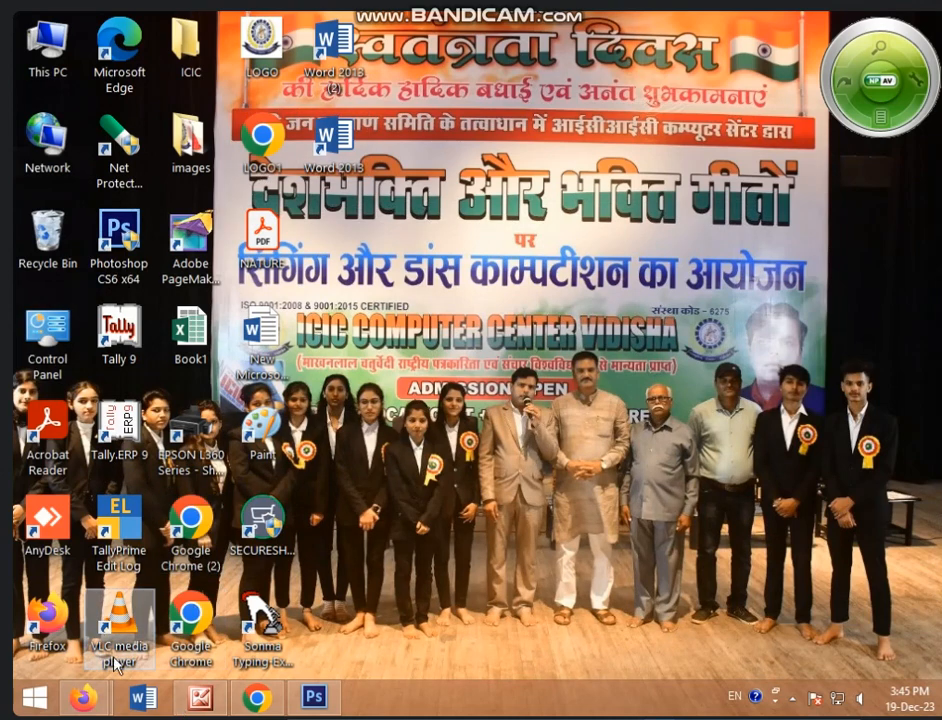
double_click(178, 550)
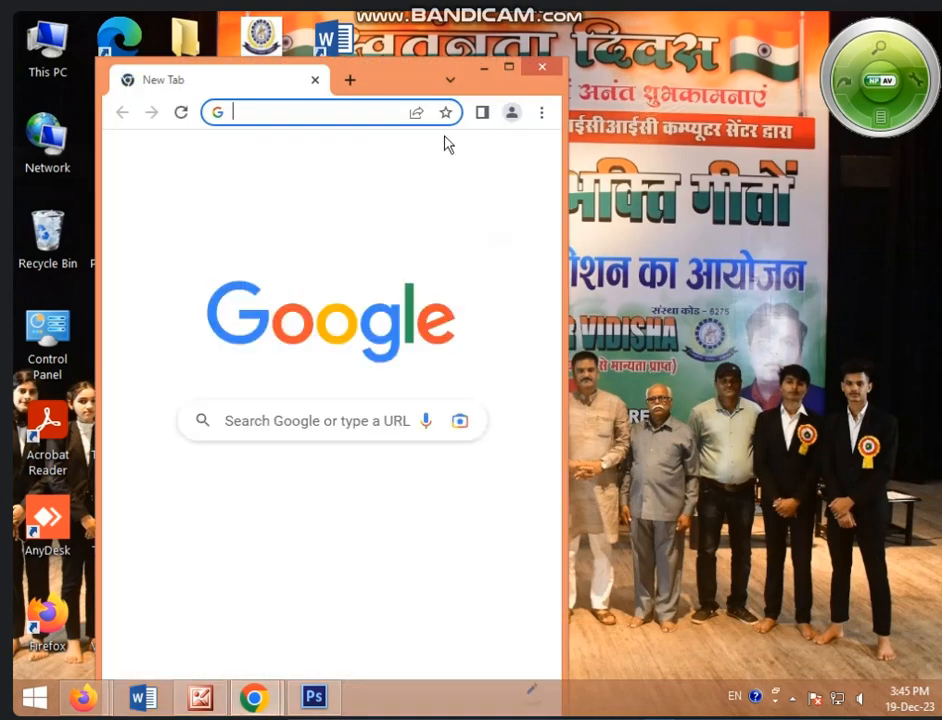
click(509, 67)
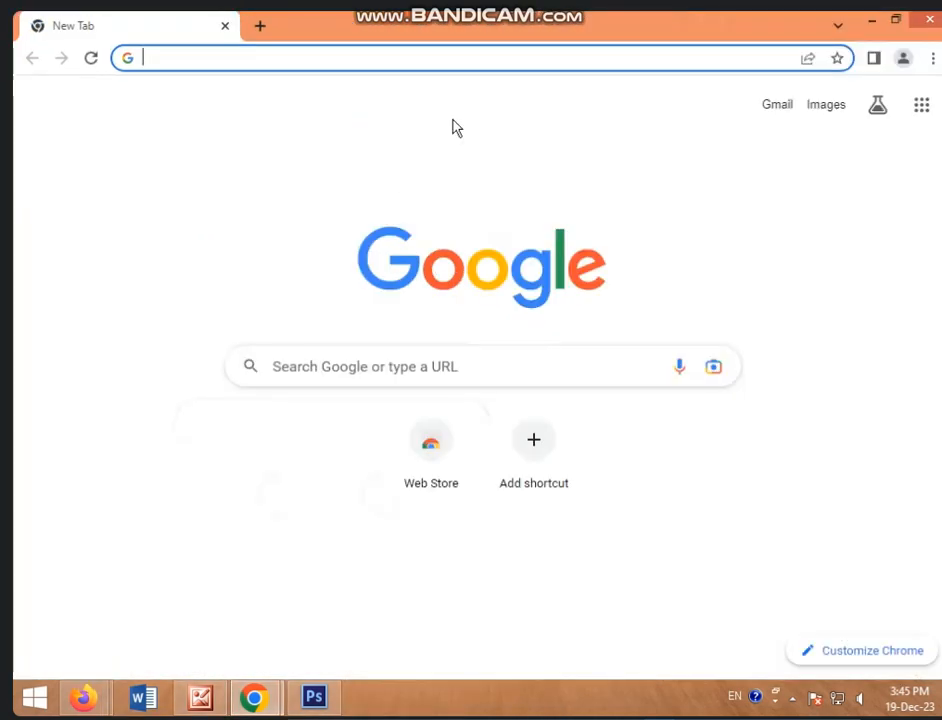
click(337, 57)
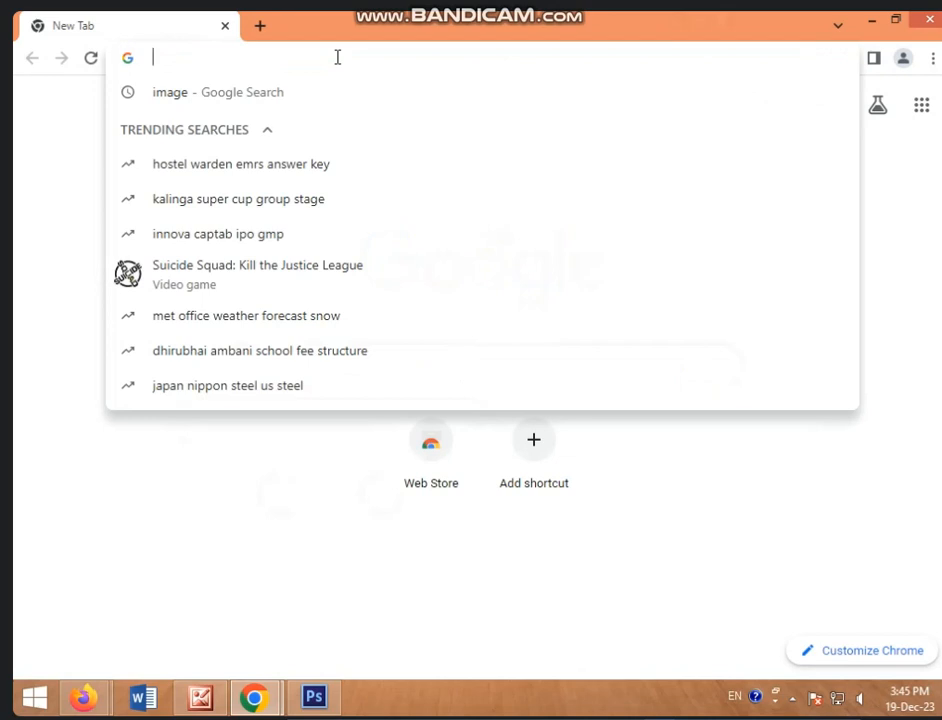
text(IMAGE)
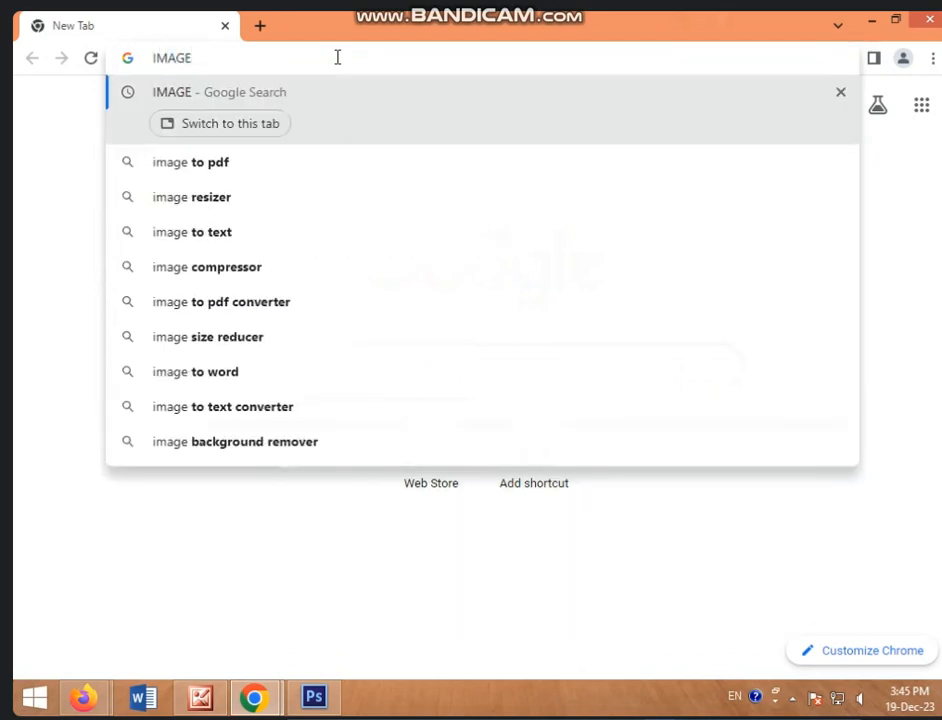
key(Return)
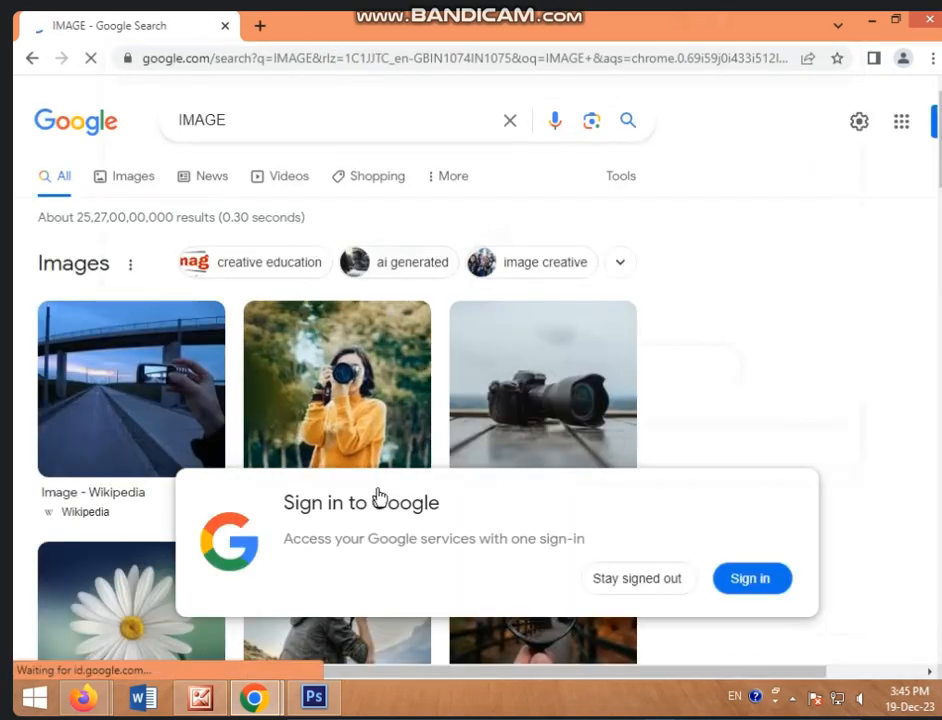
Decline signing in to Google, look through the web results for IMAGE, and switch to the image results.
click(613, 582)
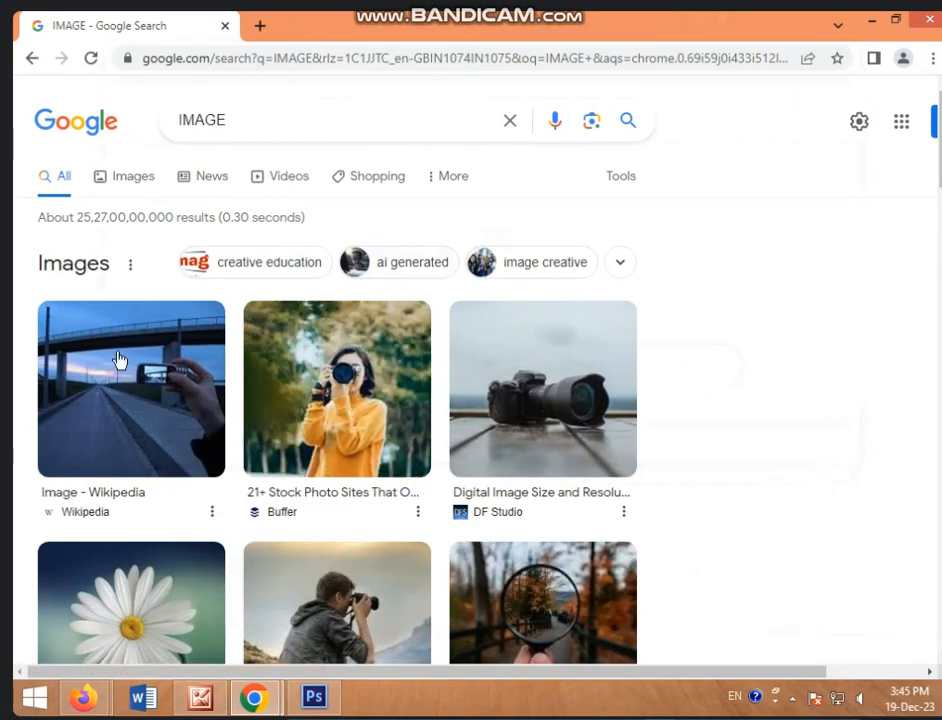
scroll(164, 477, down, 10)
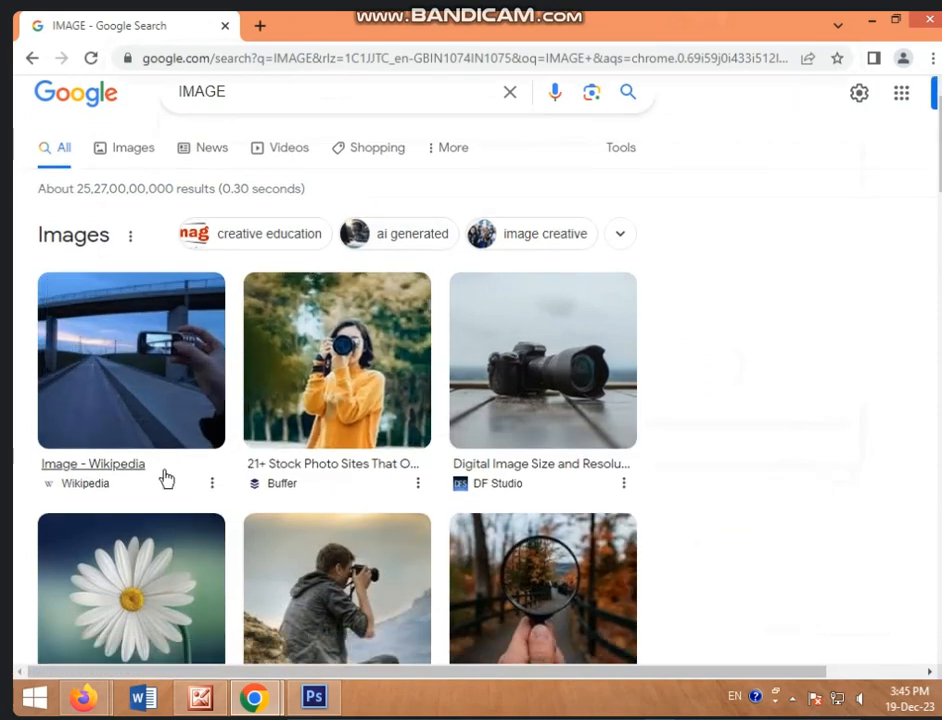
scroll(168, 488, down, 3)
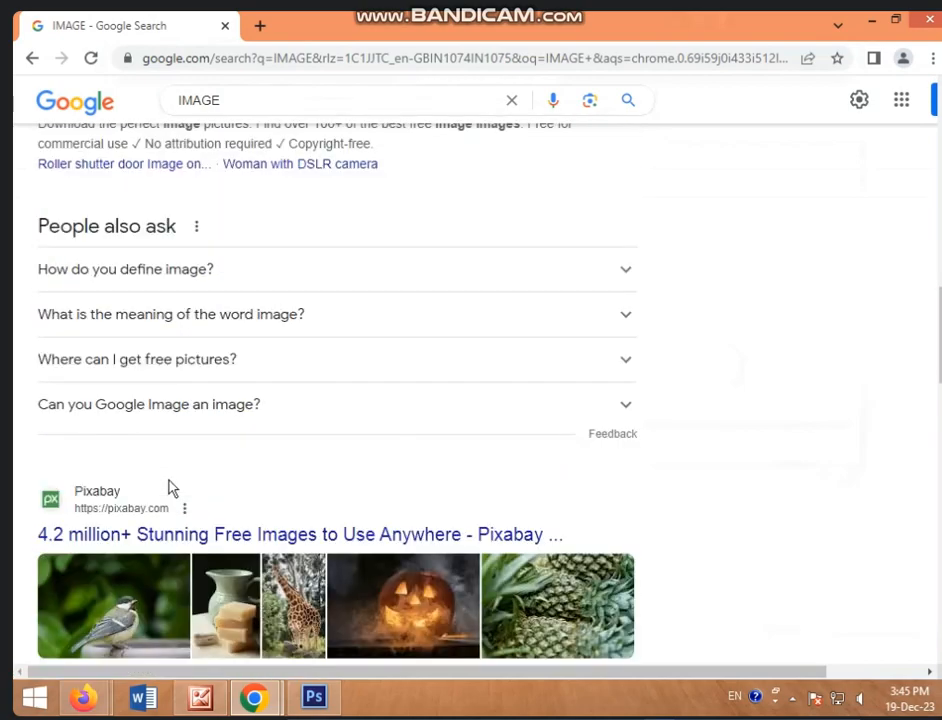
scroll(168, 488, up, 9)
scroll(140, 525, down, 5)
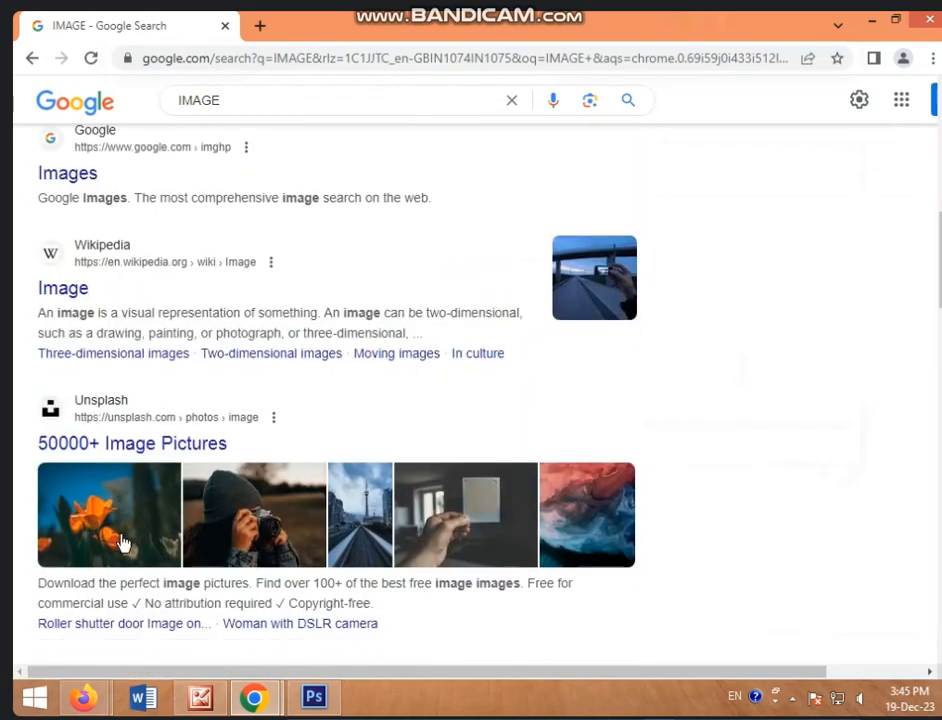
scroll(120, 543, up, 7)
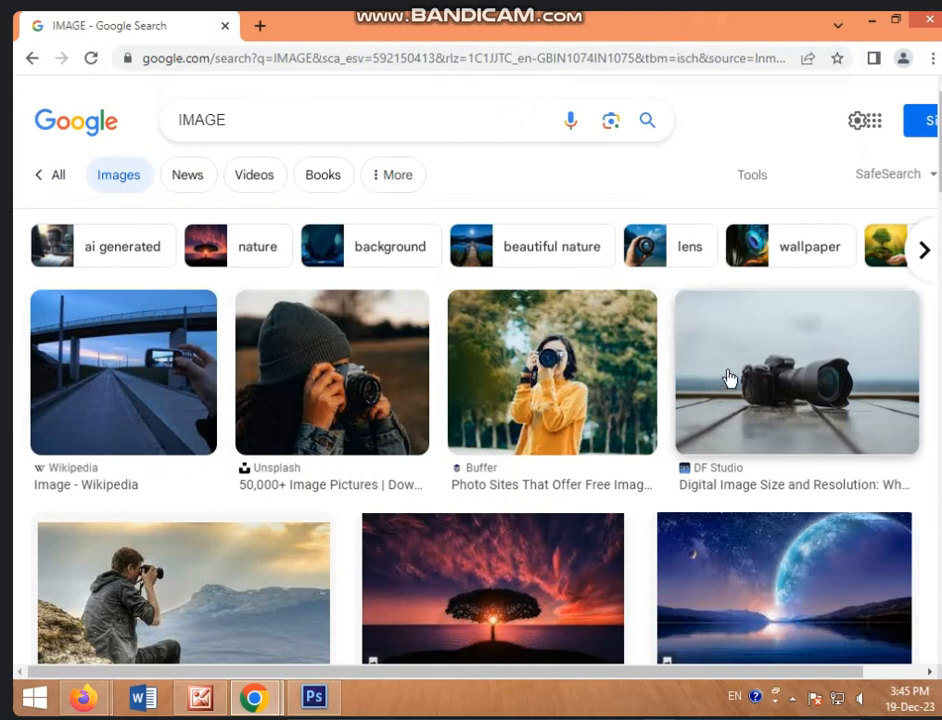
Change the image search to "COMPUTER IMAGE" and run it.
click(176, 122)
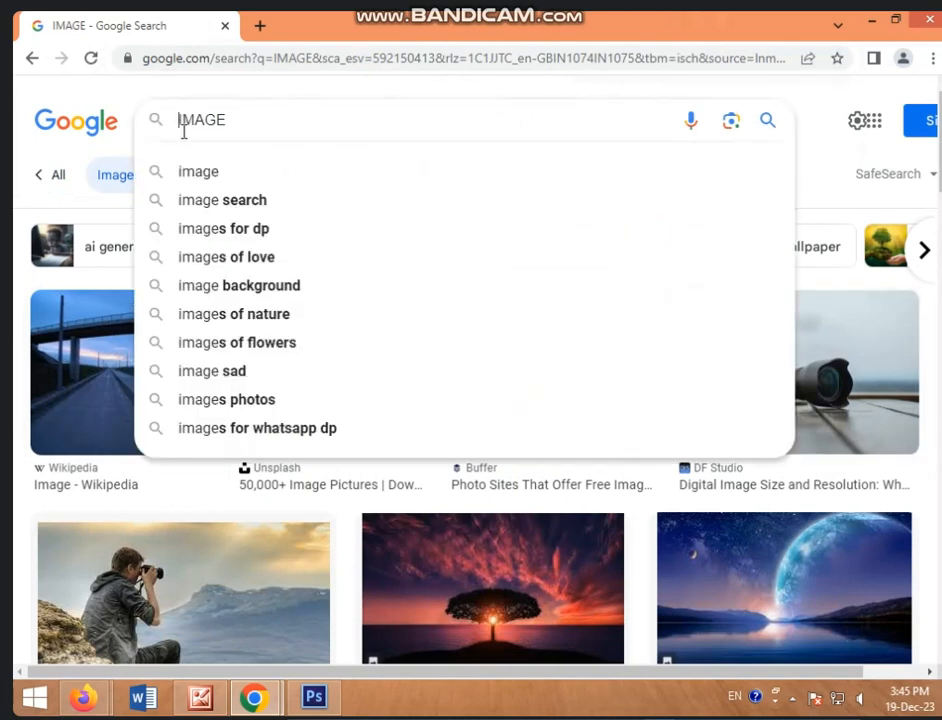
text(COMPUTER)
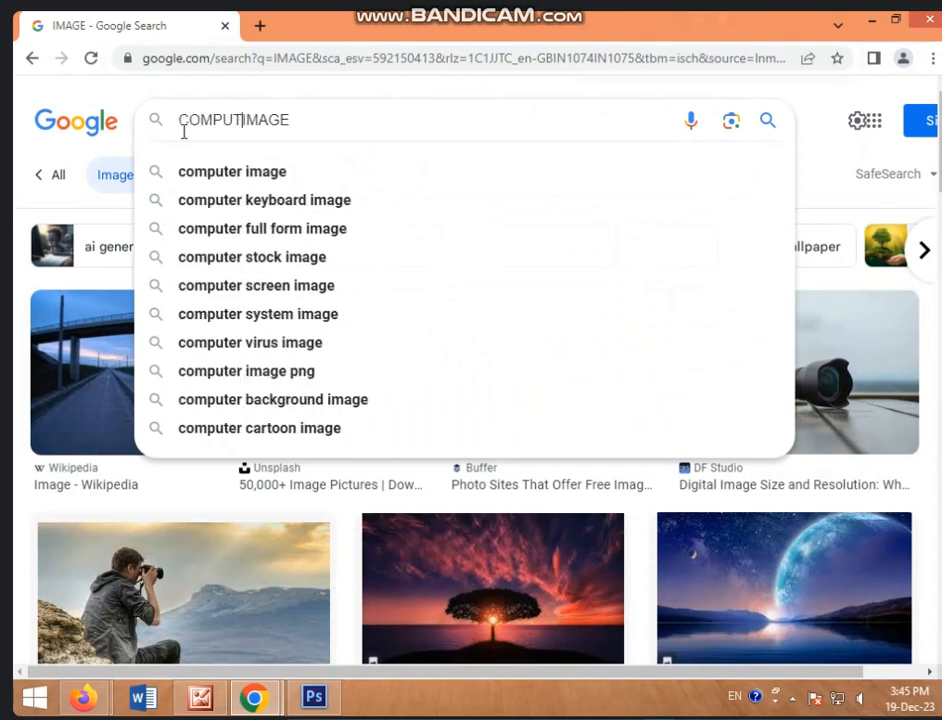
key(Return)
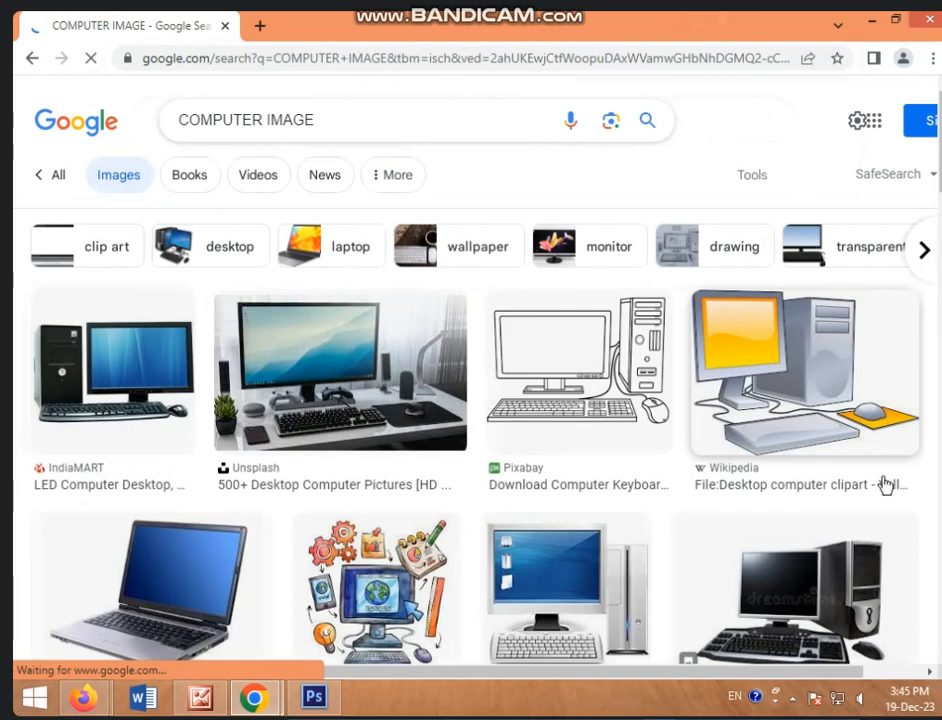
scroll(390, 560, down, 1)
scroll(381, 370, up, 1)
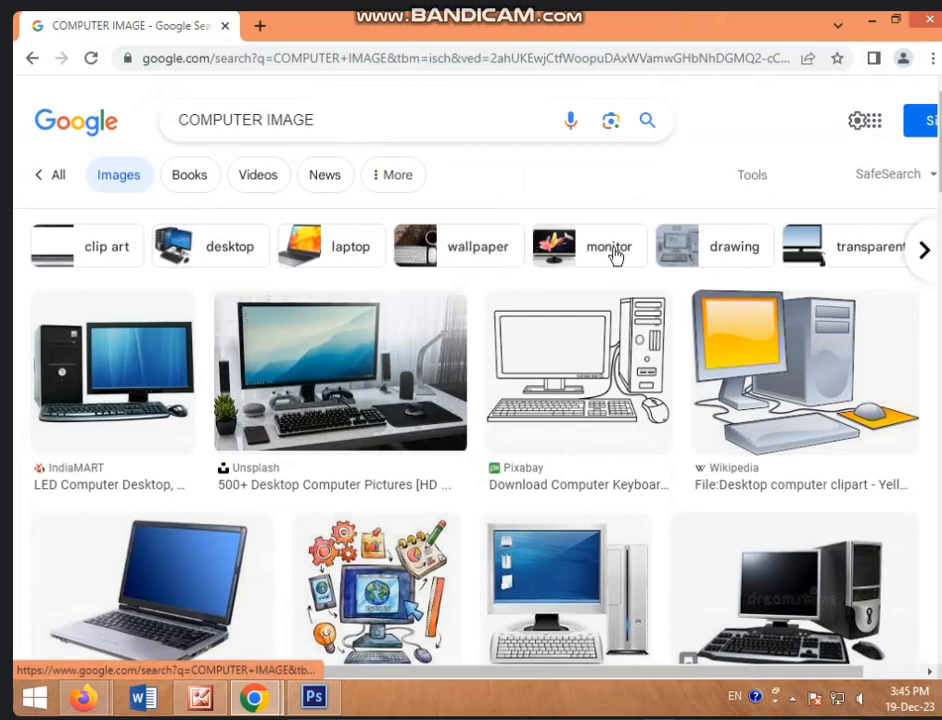
Narrow the computer image results to the monitor category and look through the pictures.
click(594, 255)
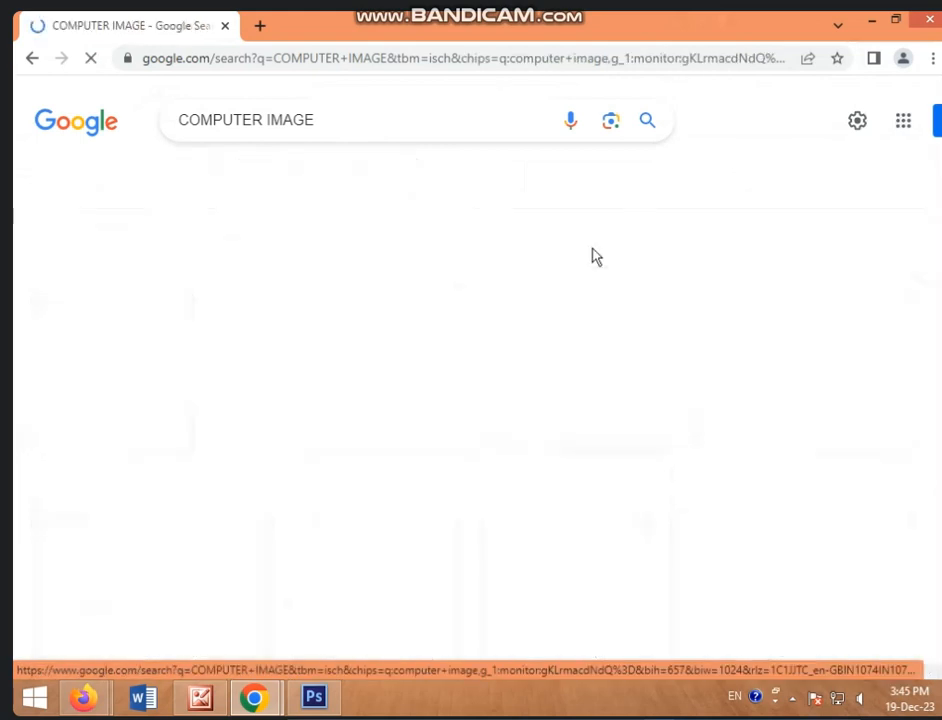
scroll(415, 350, down, 5)
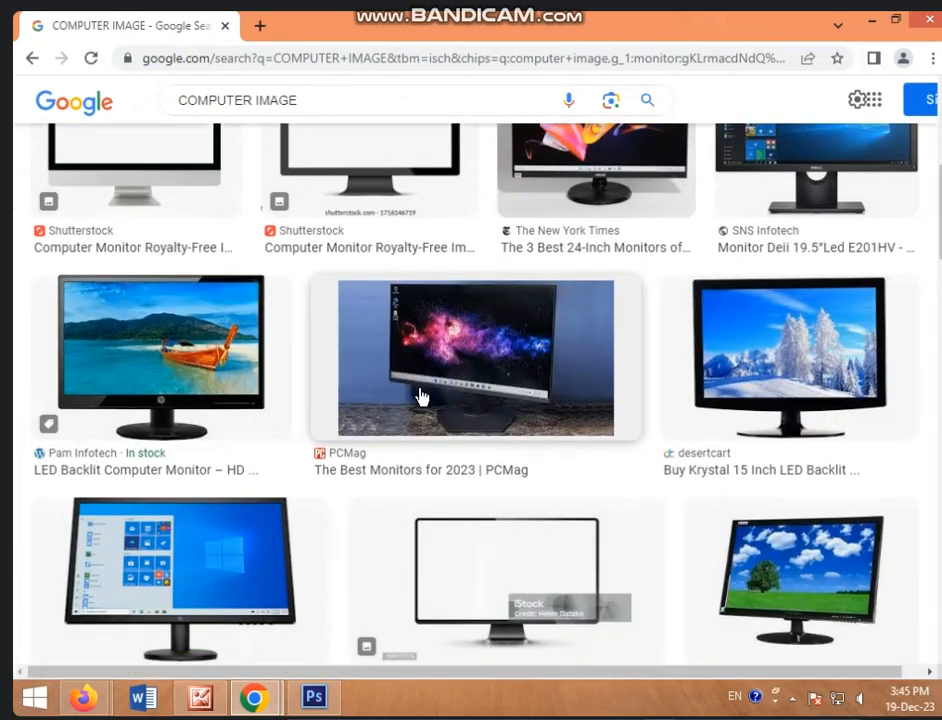
scroll(421, 397, up, 3)
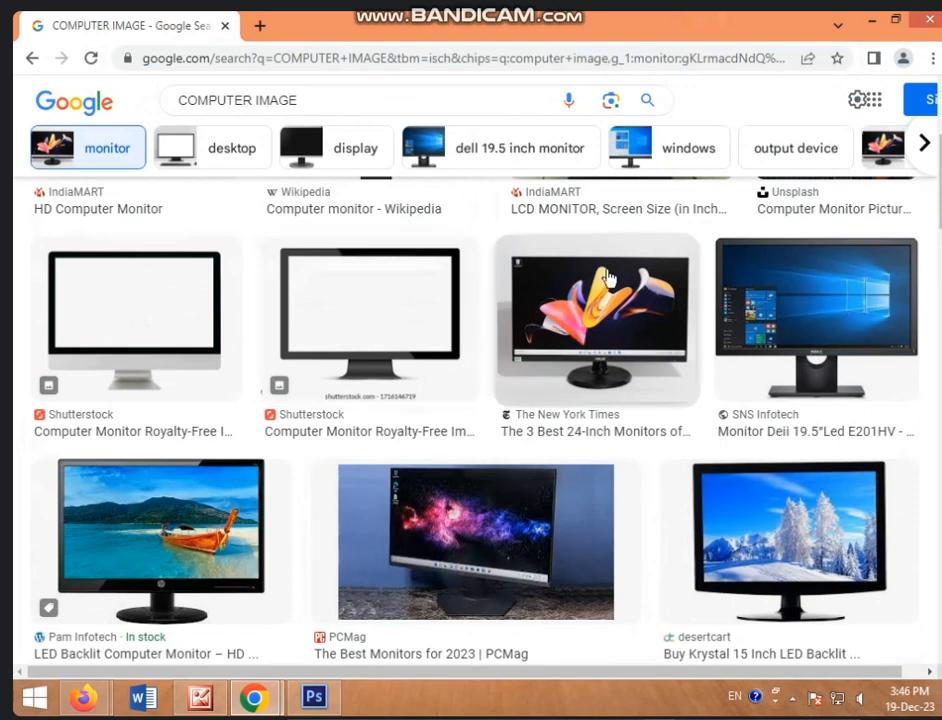
click(313, 702)
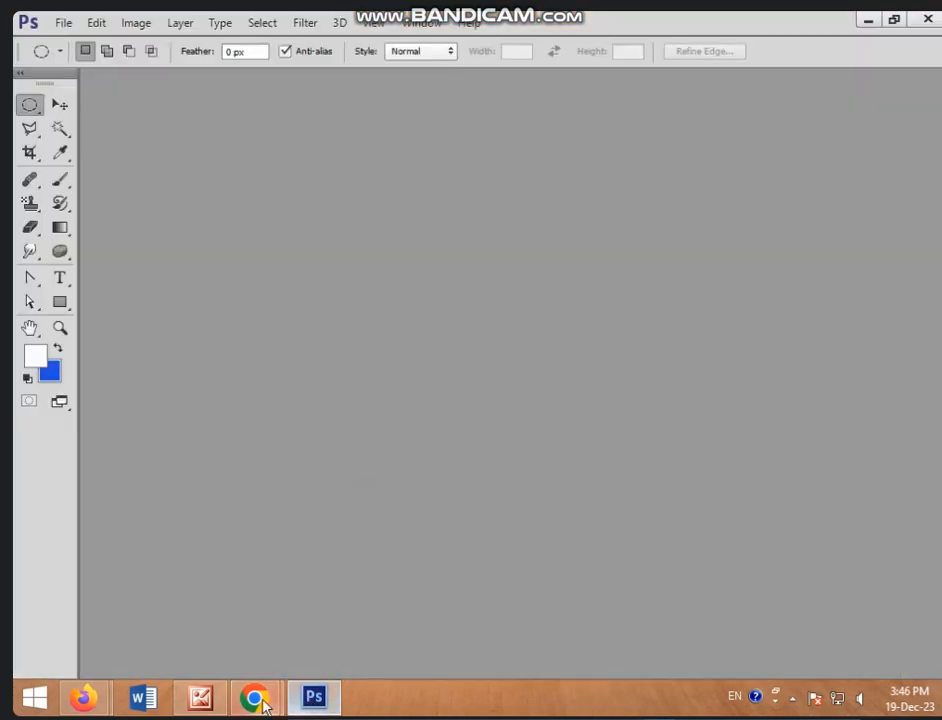
mouse_move(254, 700)
click(341, 624)
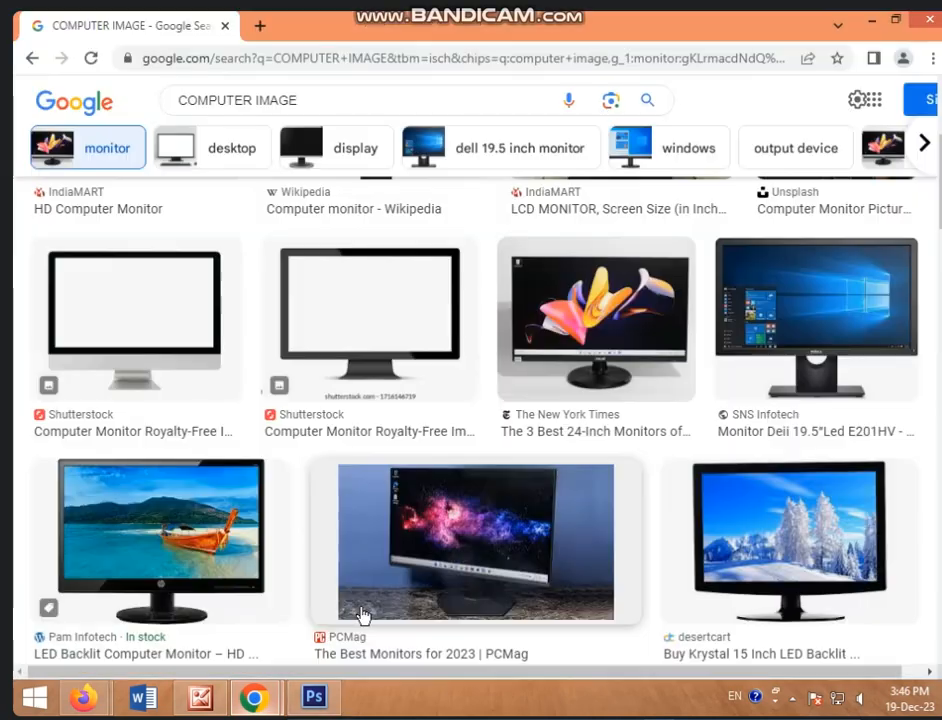
Find the Dell 24 Inch Video Conferencing Monitor picture with the blue wallpaper and copy the image.
scroll(563, 430, down, 3)
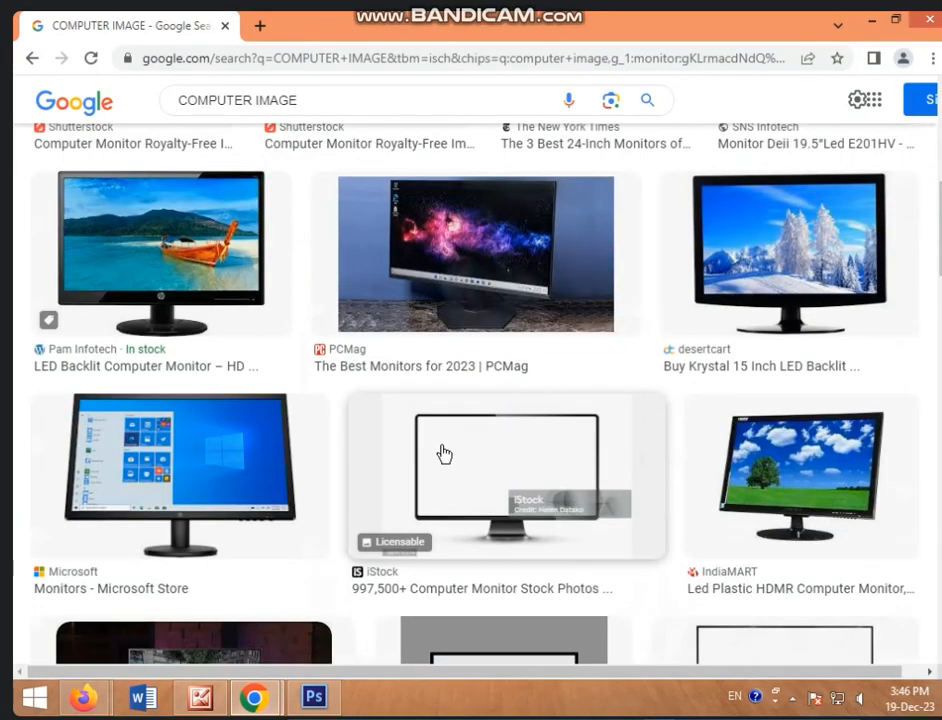
scroll(442, 452, down, 5)
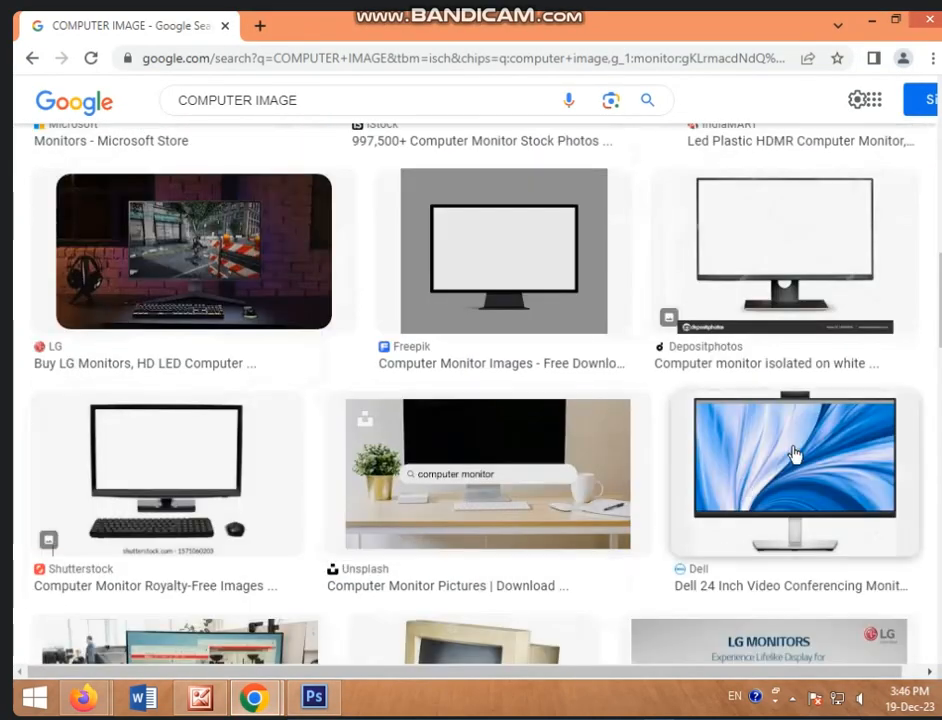
right_click(793, 455)
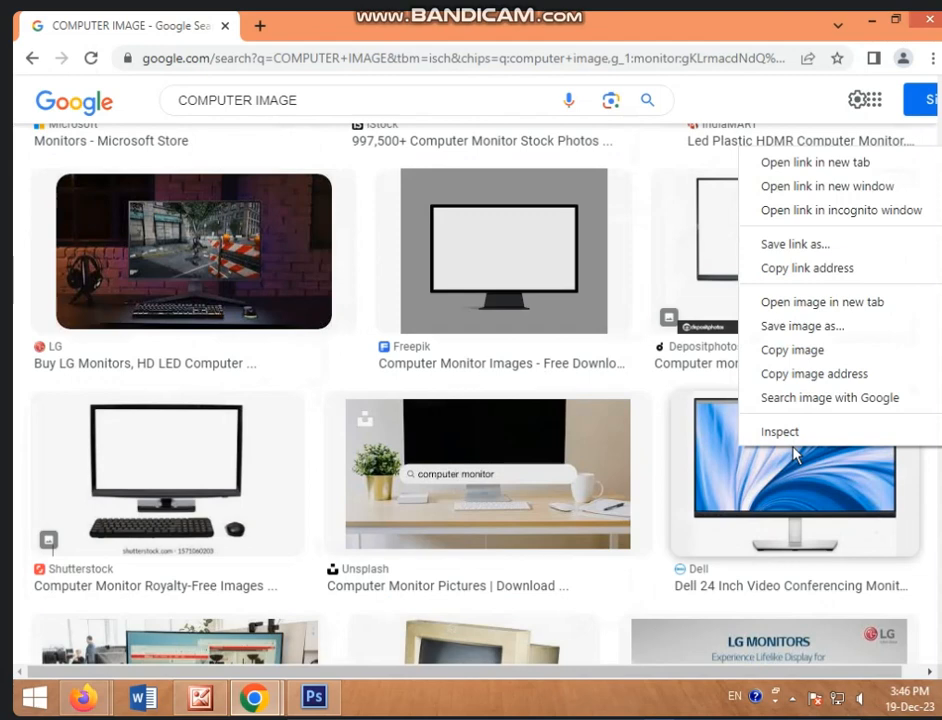
click(793, 352)
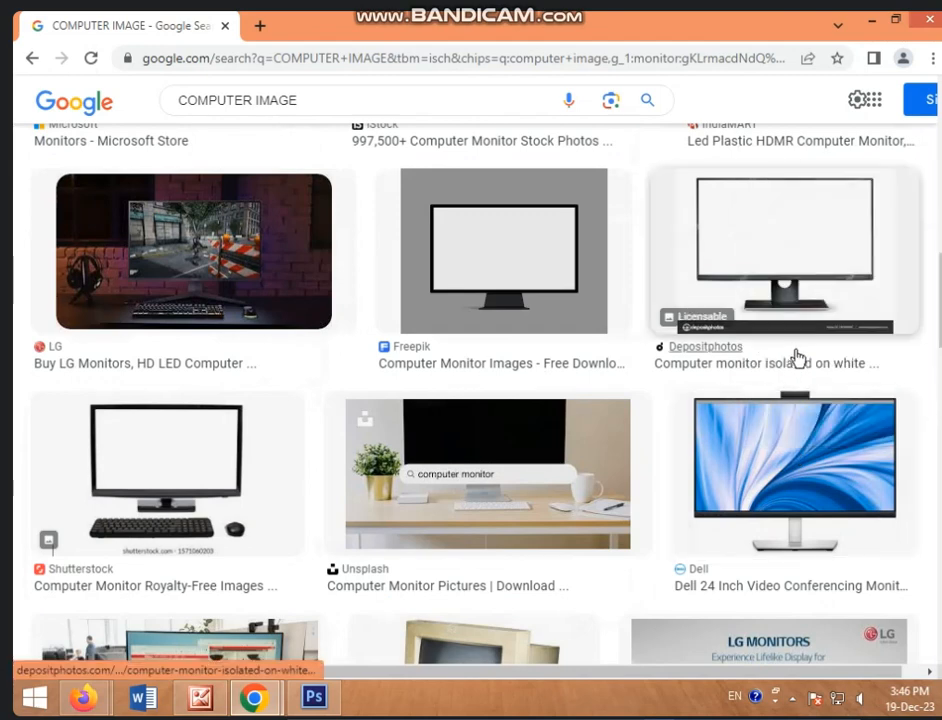
Switch to Photoshop and create a new document with the Custom preset at 248 x 203 pixels, 72 pixels/inch.
click(314, 697)
click(60, 22)
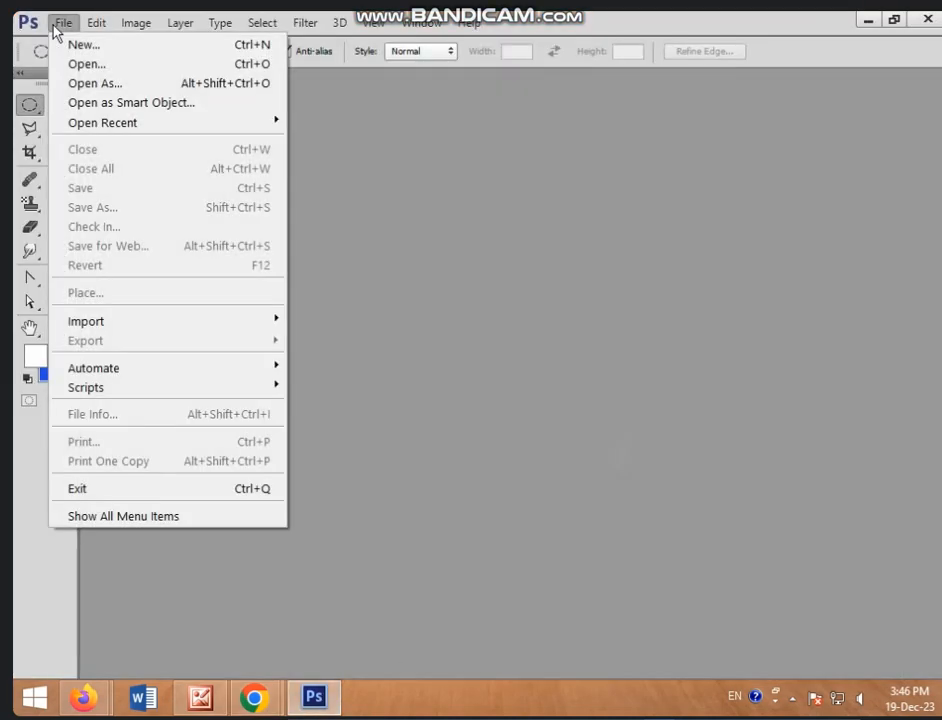
click(80, 41)
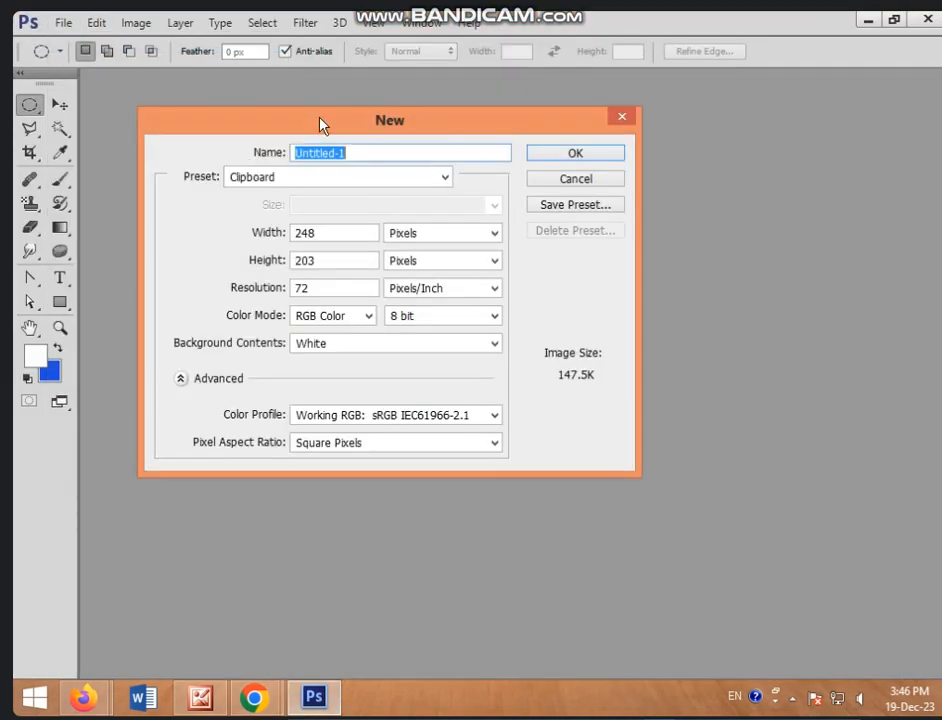
click(341, 184)
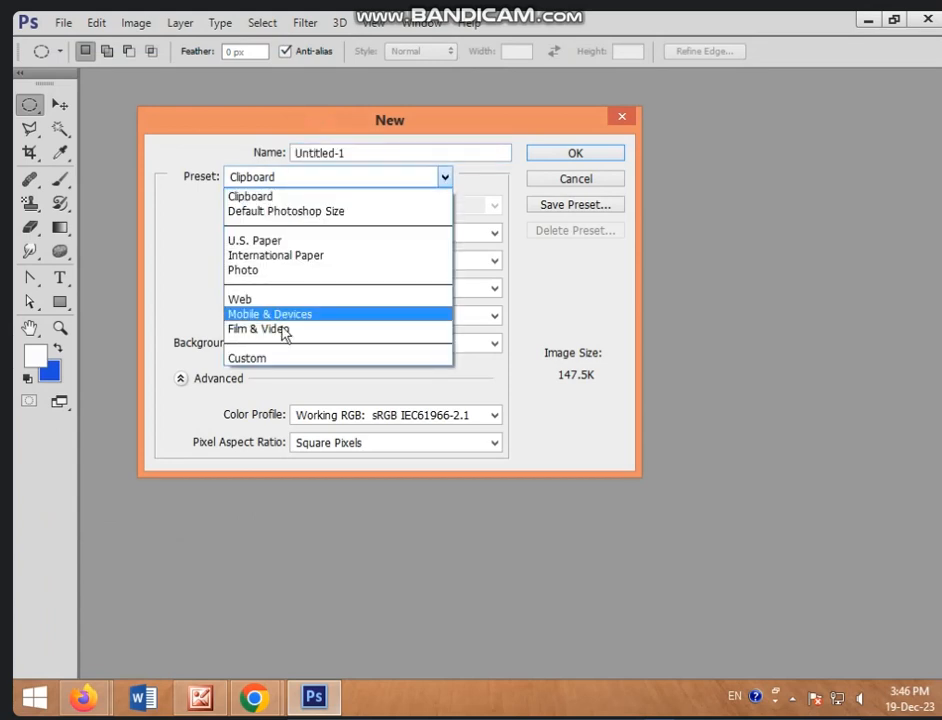
click(270, 359)
click(576, 156)
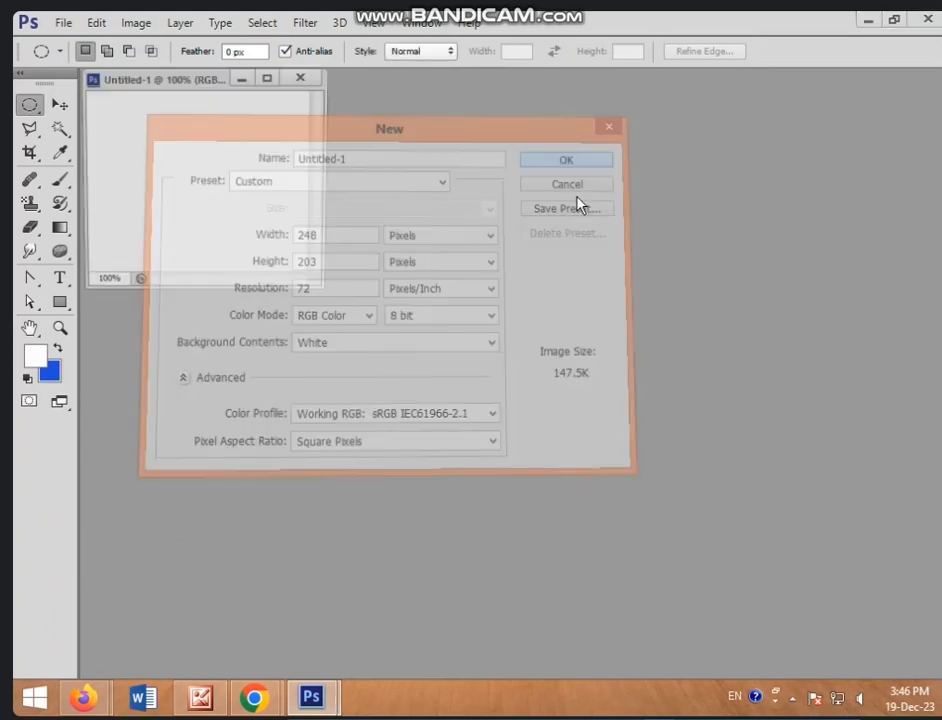
Paste the copied monitor picture into the small new document, then close that document without saving.
drag(309, 224, 305, 212)
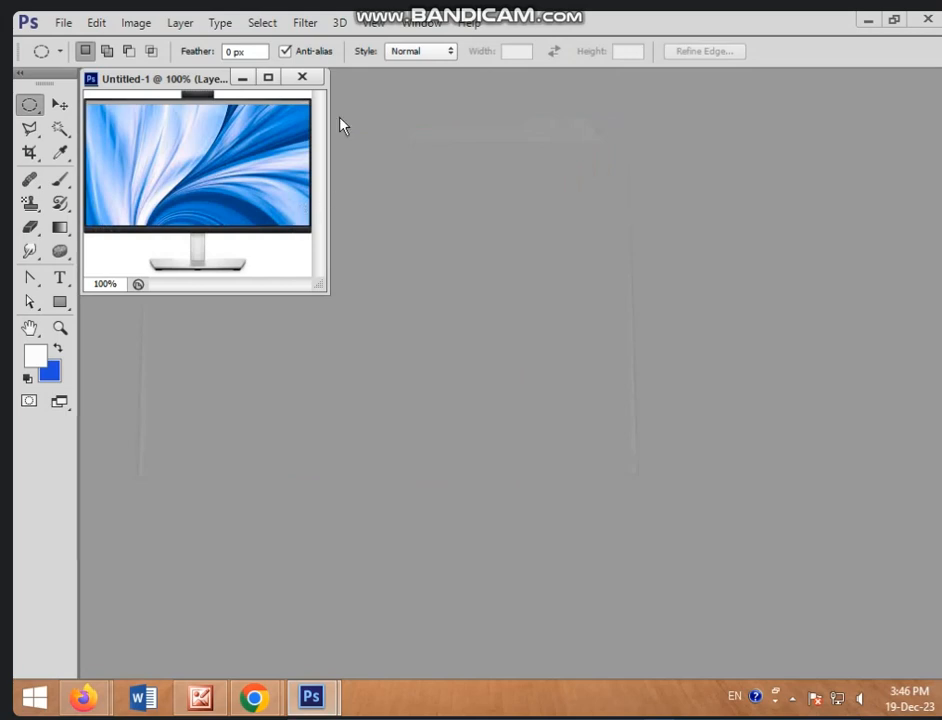
drag(232, 84, 418, 143)
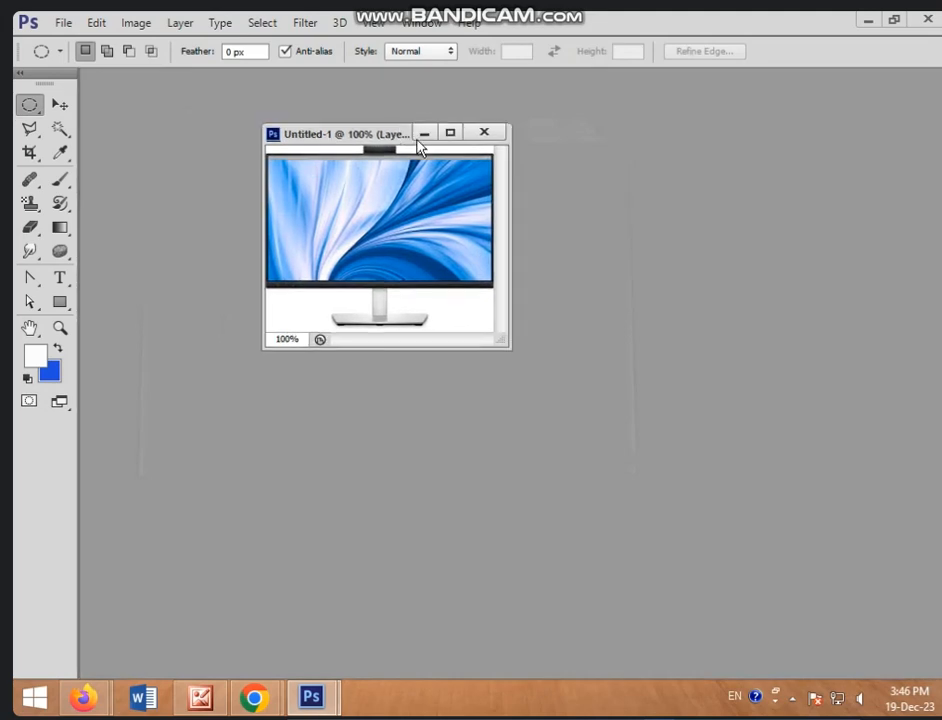
click(487, 134)
click(526, 287)
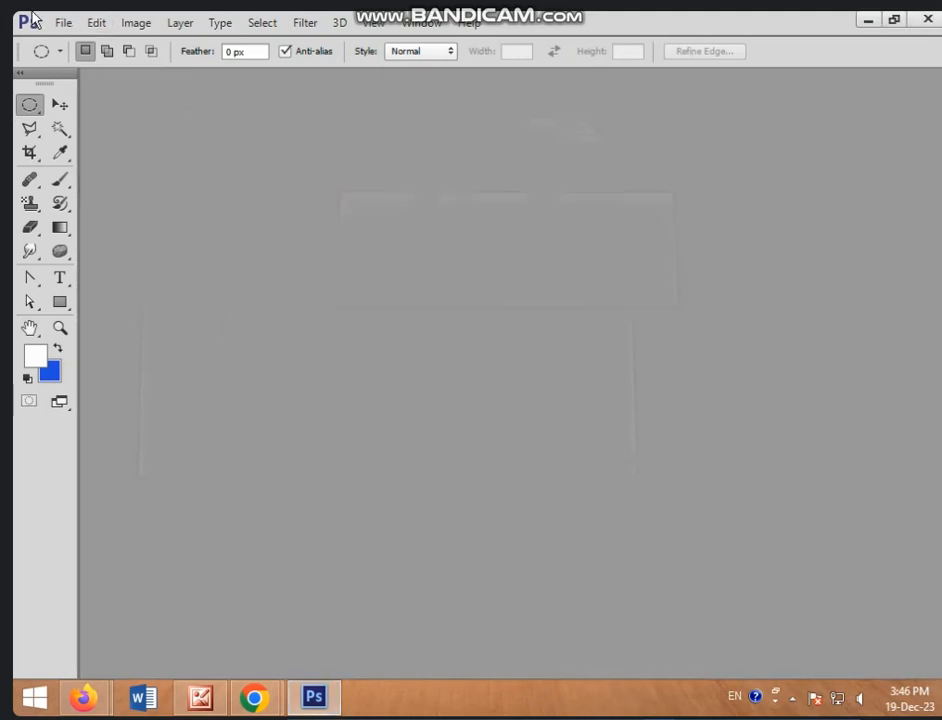
Create a new document with the International Paper preset, size A4, at 300 pixels/inch.
click(62, 22)
click(112, 48)
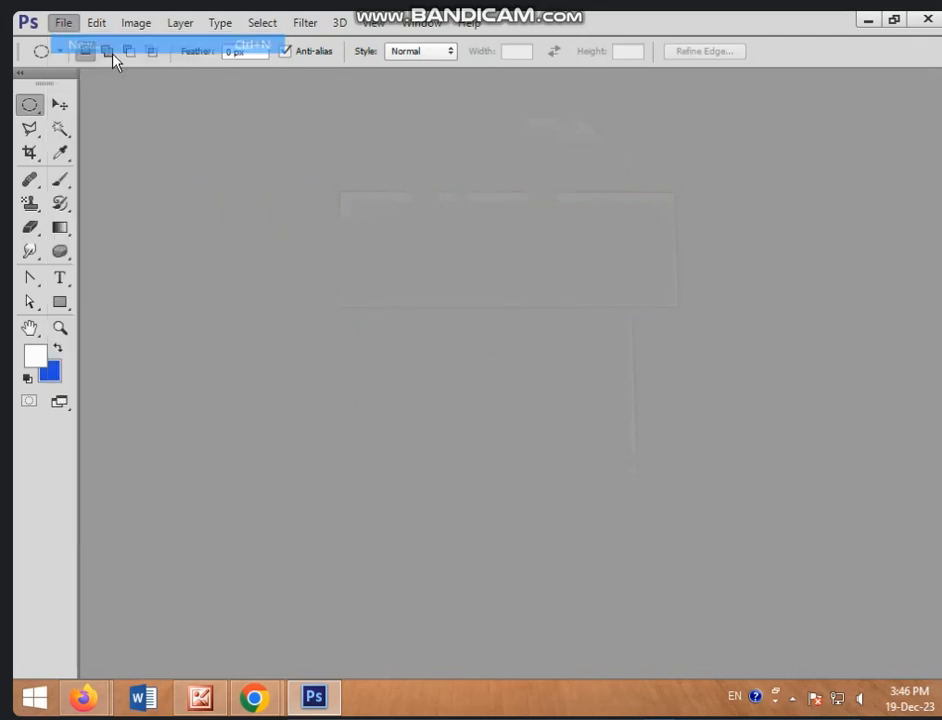
click(304, 176)
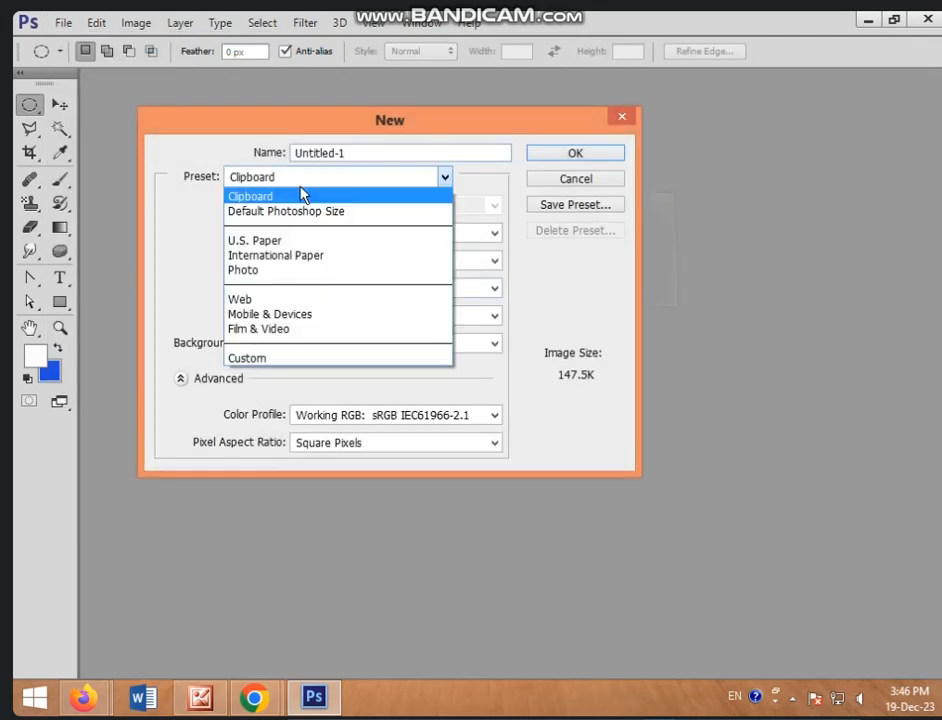
click(294, 254)
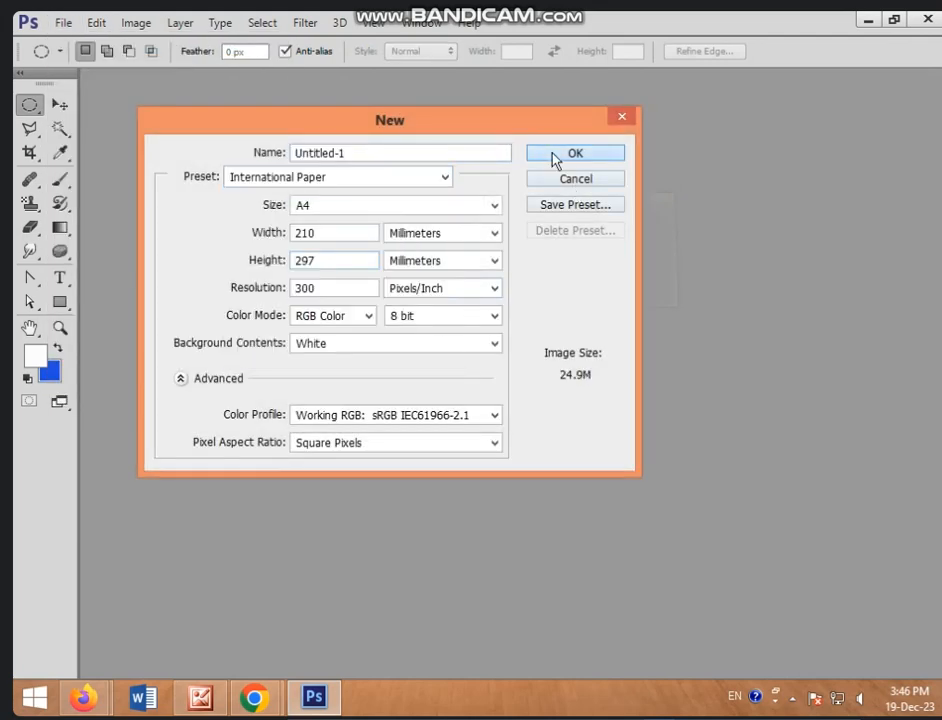
click(559, 157)
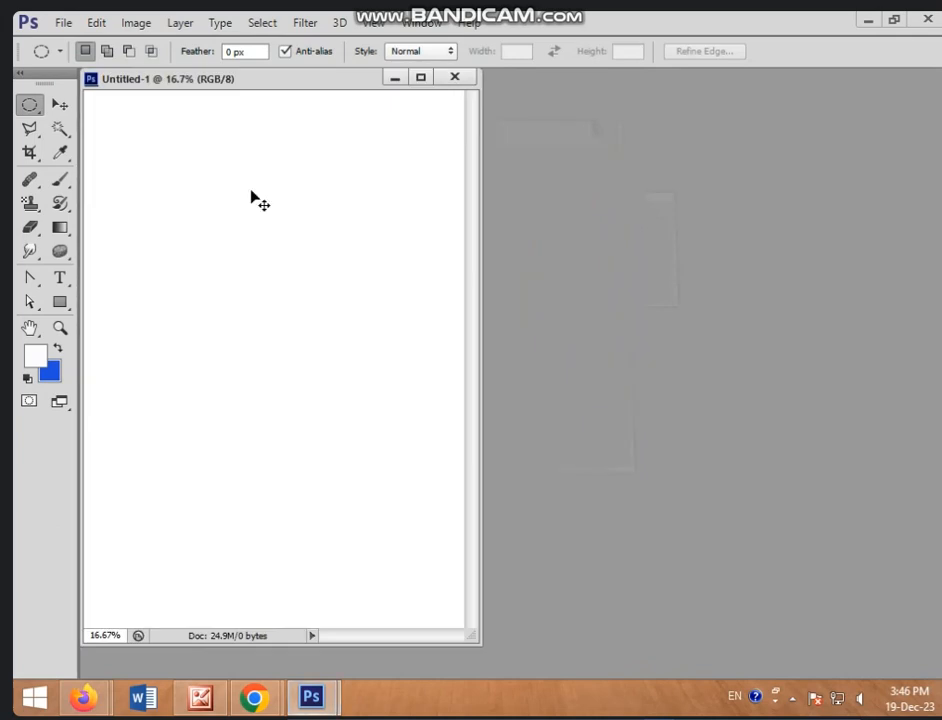
Paste the copied monitor picture onto the blank A4 page and close the document without saving.
key(ctrl+v)
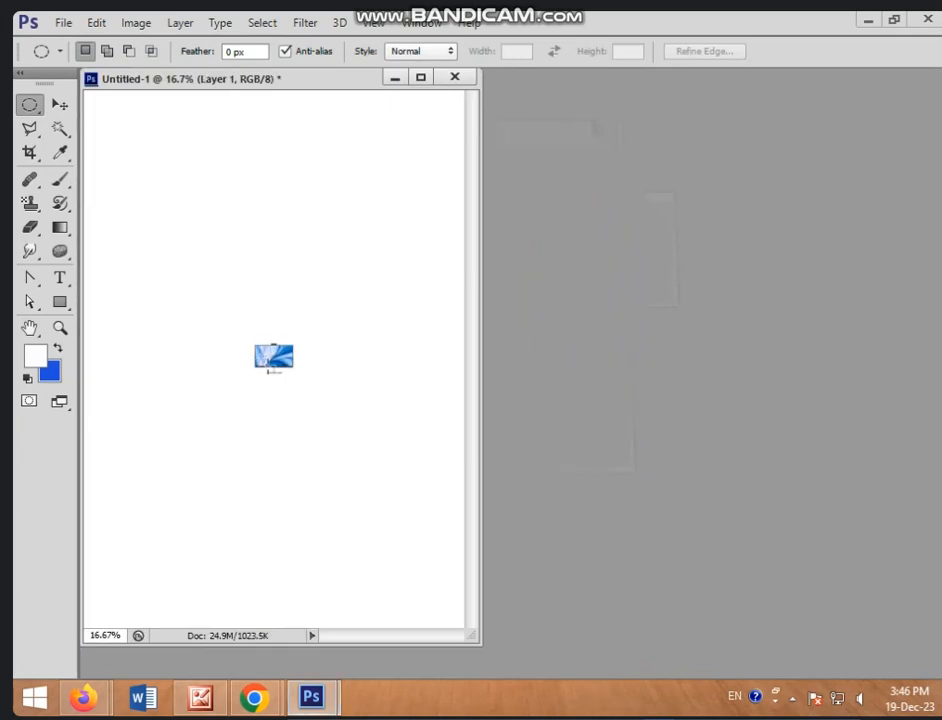
click(456, 78)
click(511, 285)
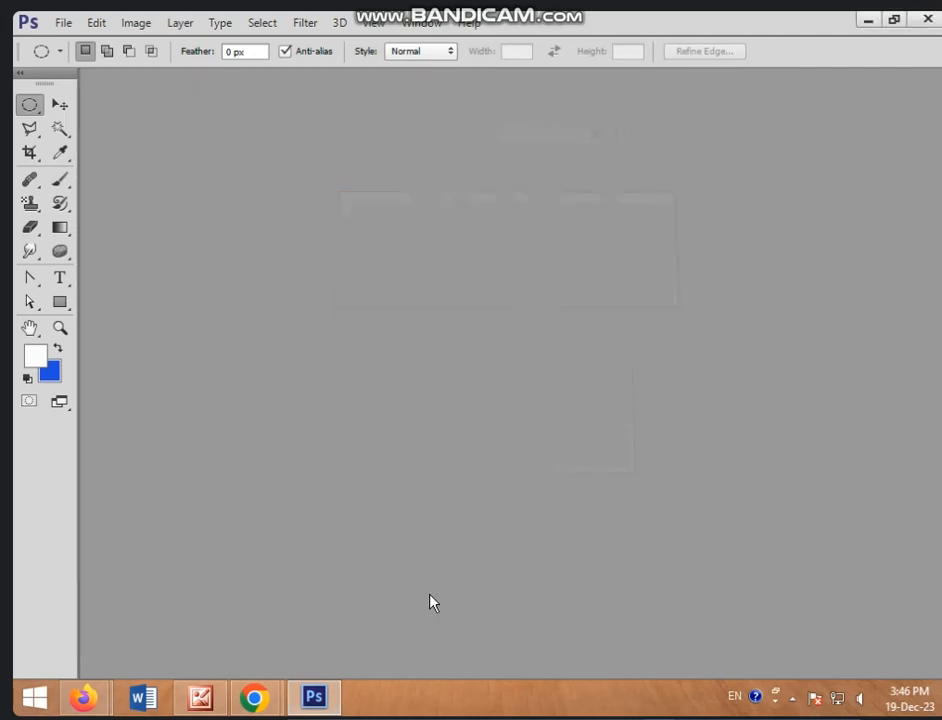
Switch to Chrome and look through the monitor image results around the RTINGS office desk and BenQ pictures.
click(314, 700)
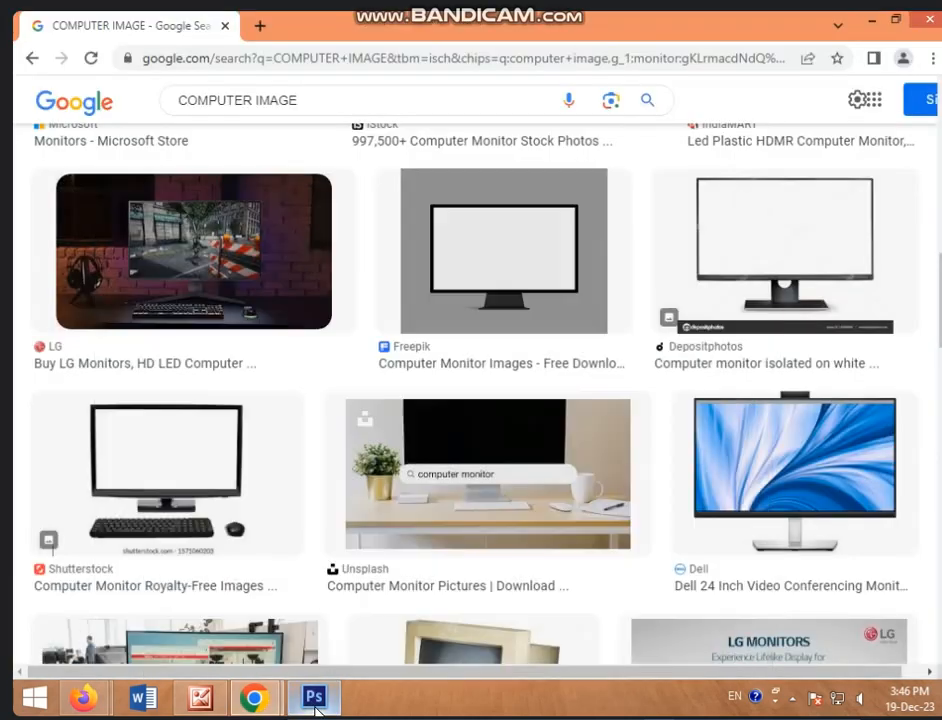
scroll(320, 400, down, 4)
scroll(325, 414, up, 5)
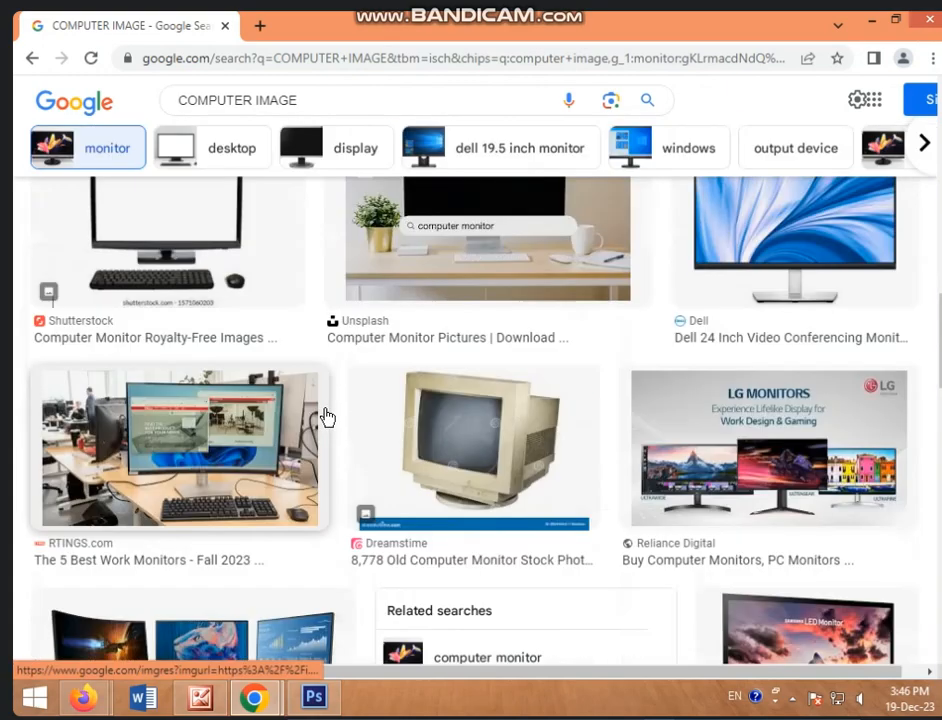
scroll(325, 414, down, 5)
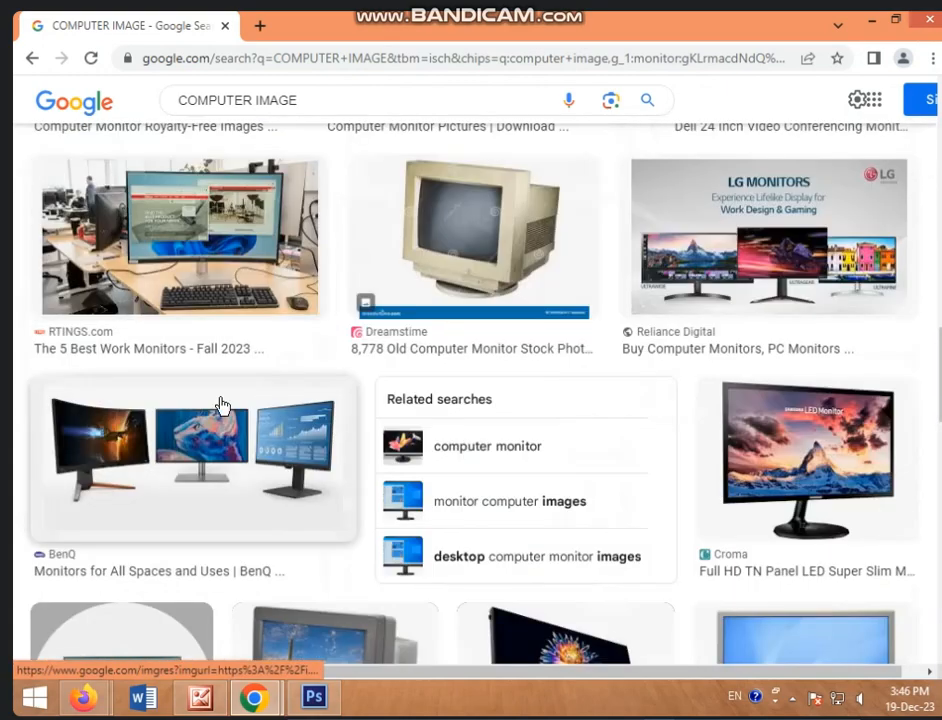
scroll(180, 353, up, 1)
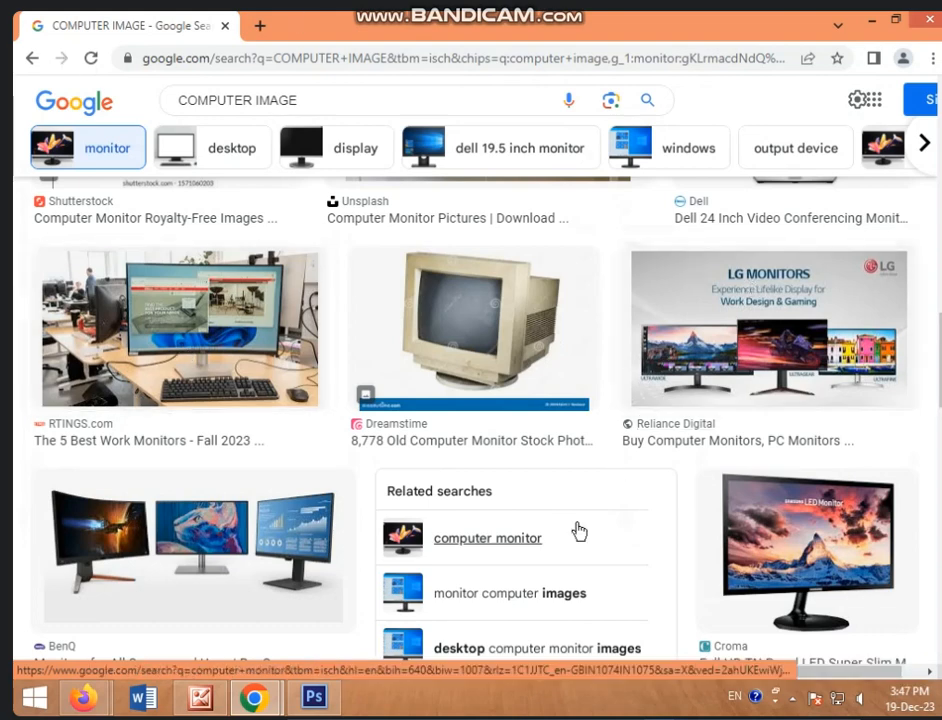
Switch to Photoshop and create a new document with the Clipboard preset at 248 x 203 pixels, 72 pixels/inch.
click(299, 708)
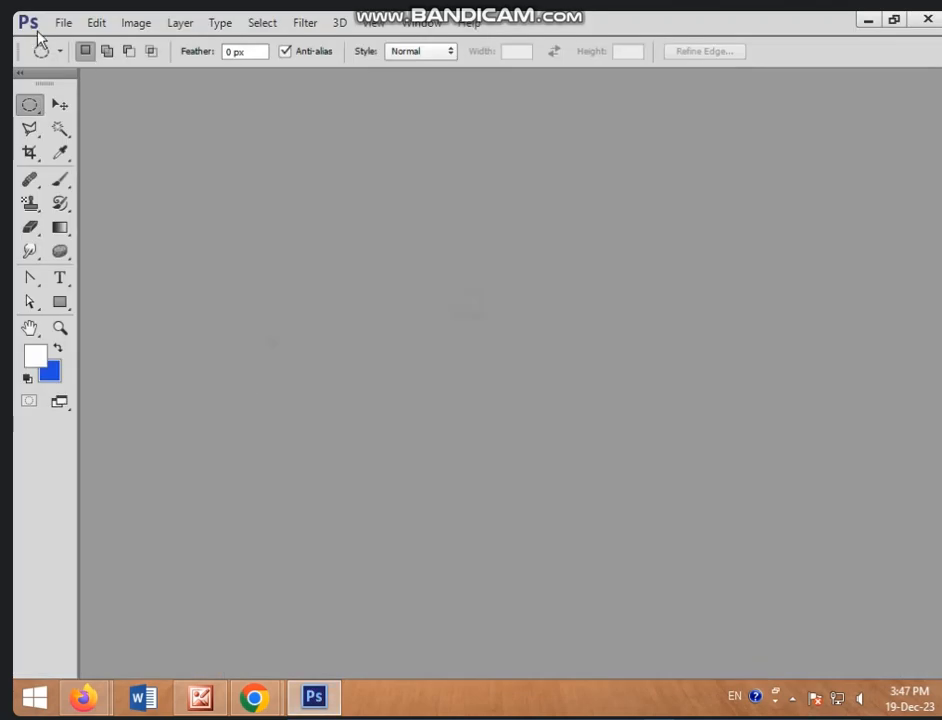
click(63, 22)
click(80, 42)
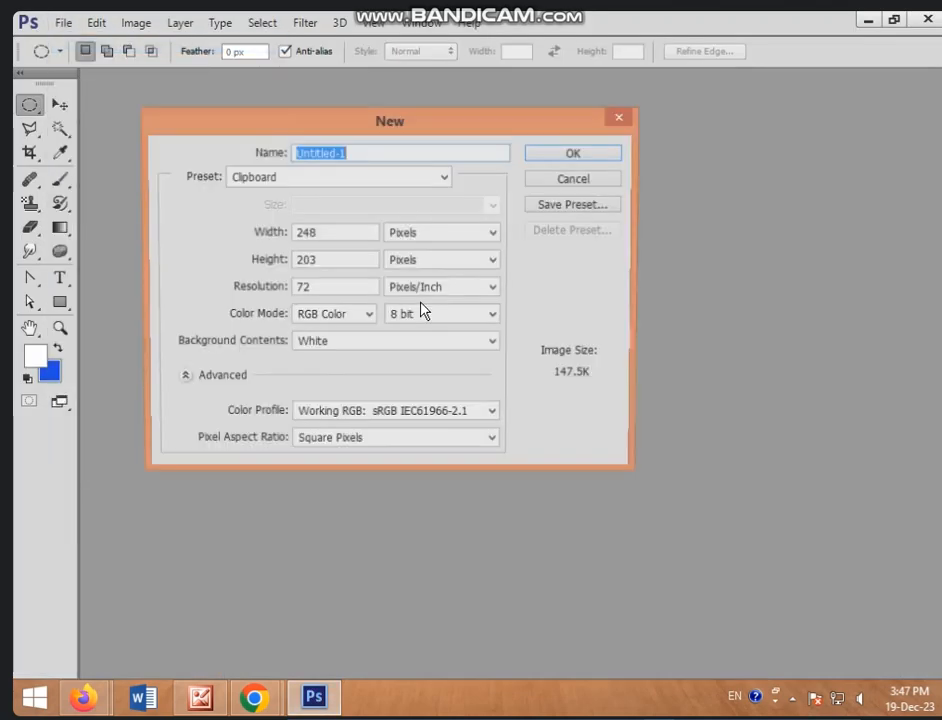
click(576, 159)
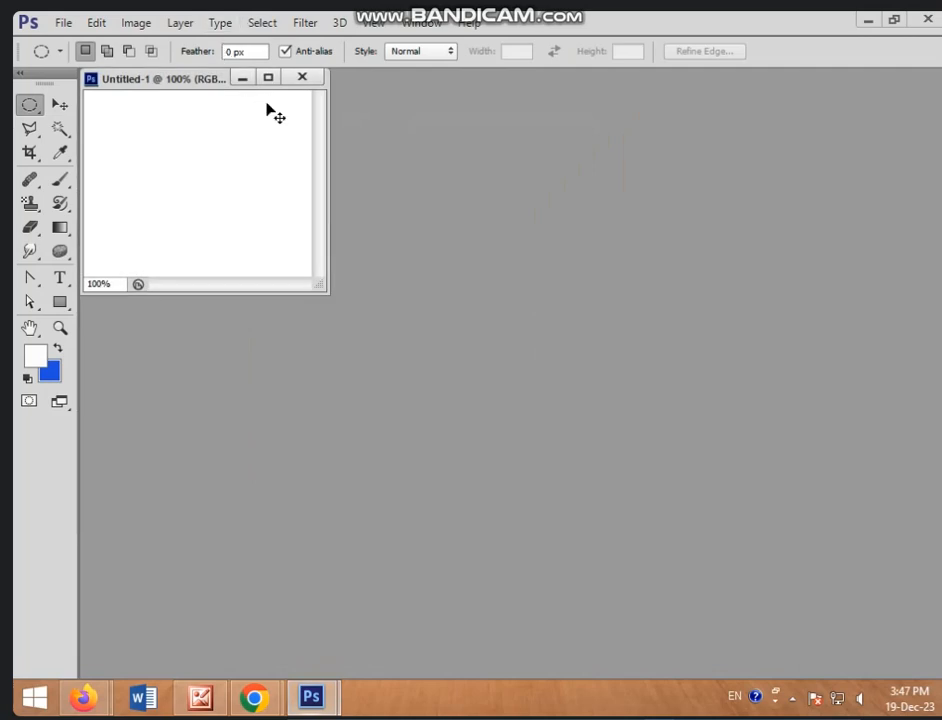
Paste the captured browser screenshot into the small document and close it without saving.
key(ctrl+v)
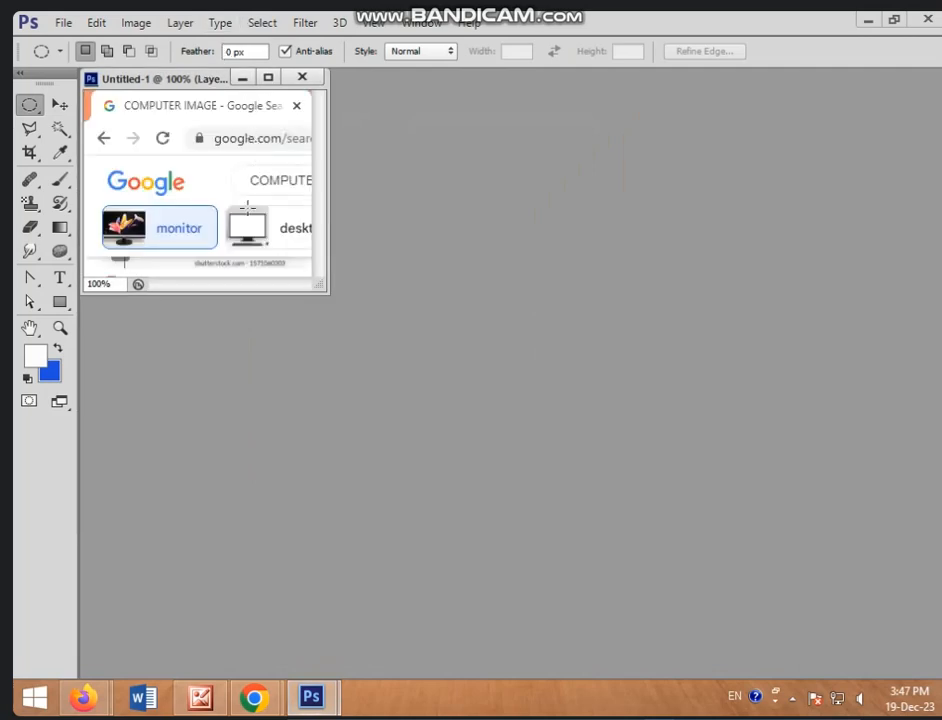
click(303, 78)
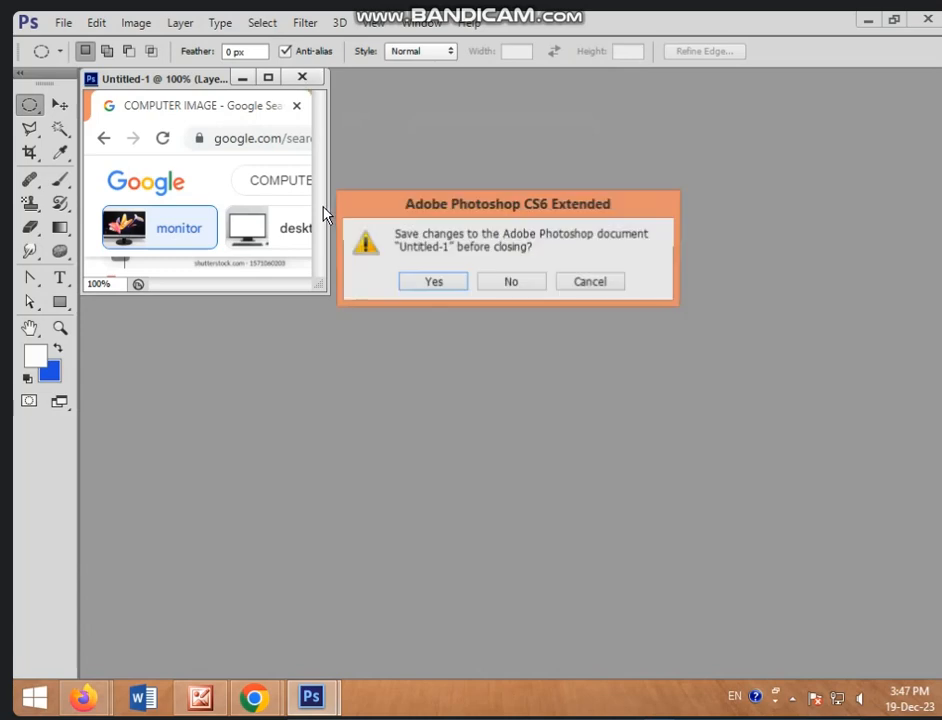
click(509, 280)
Create a new document with the Mobile & Devices preset, size 480 x 800.
click(62, 22)
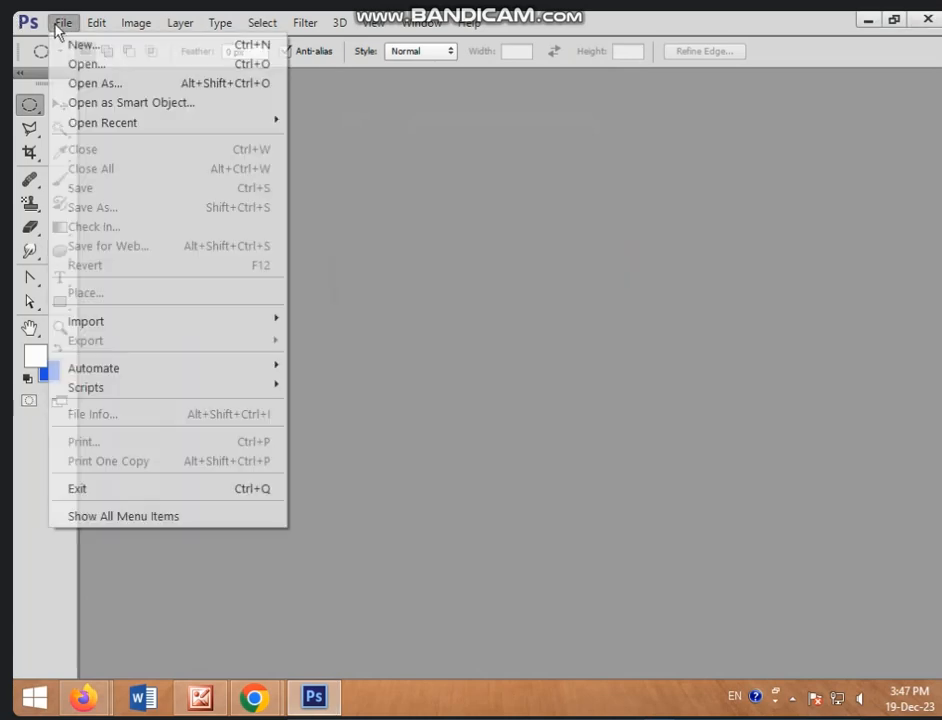
click(106, 48)
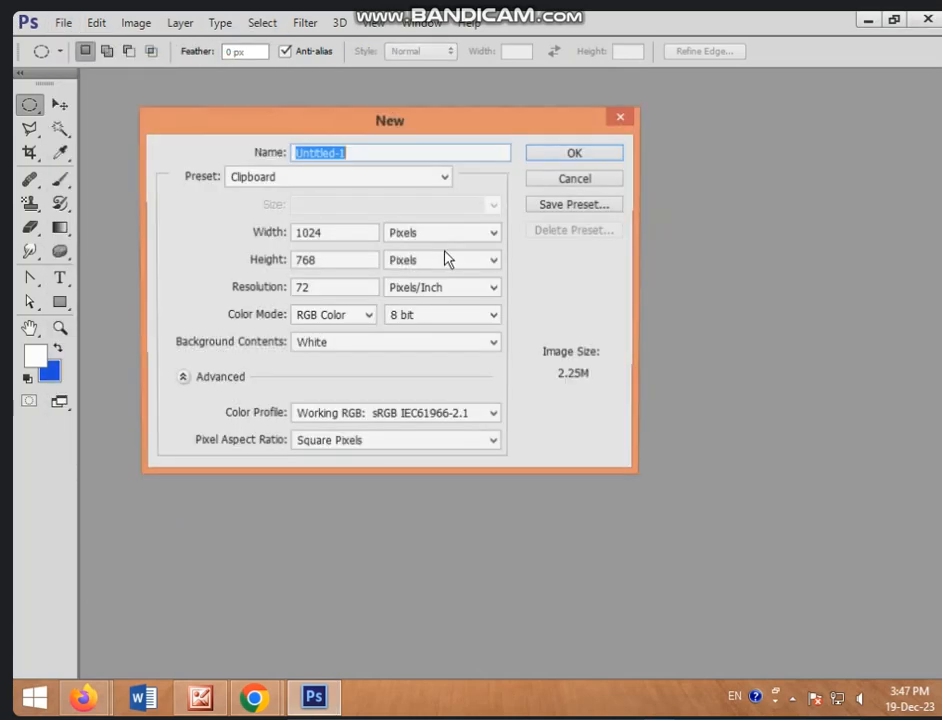
click(311, 177)
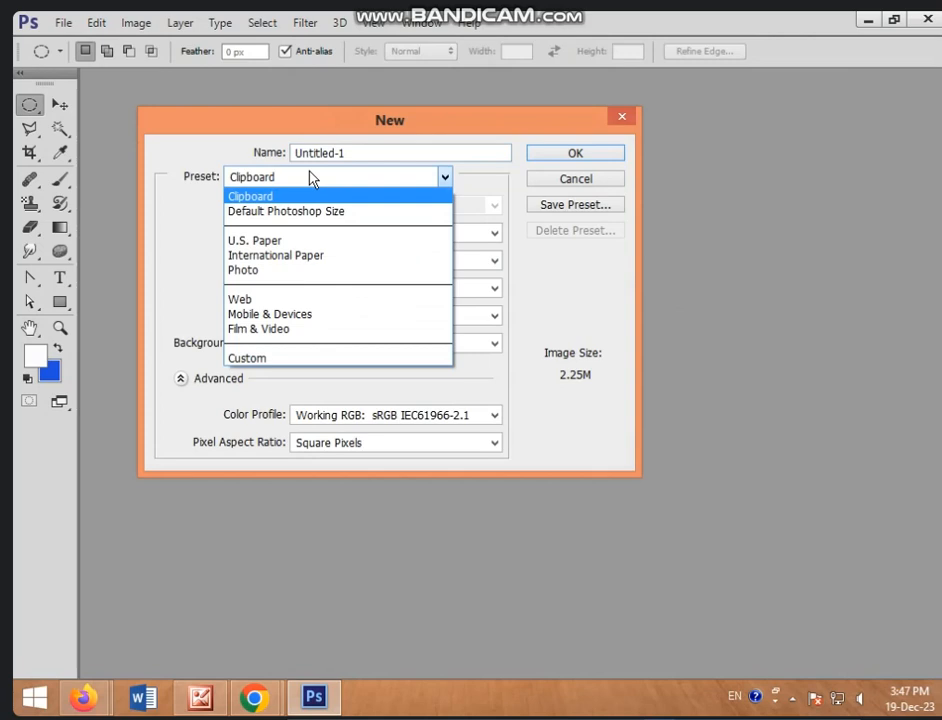
click(307, 320)
click(375, 212)
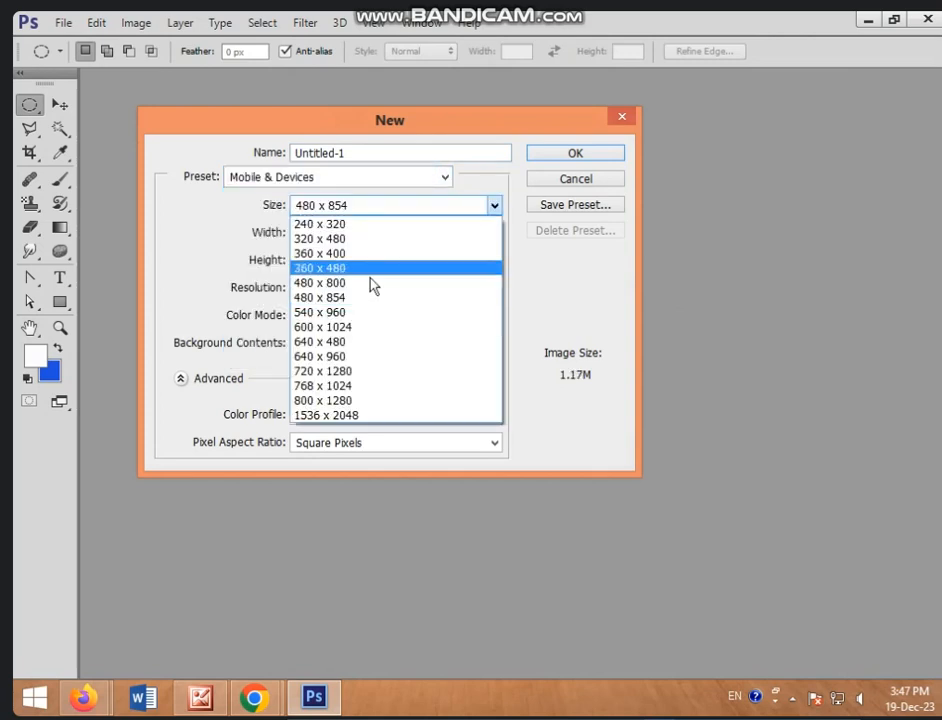
click(370, 282)
click(557, 152)
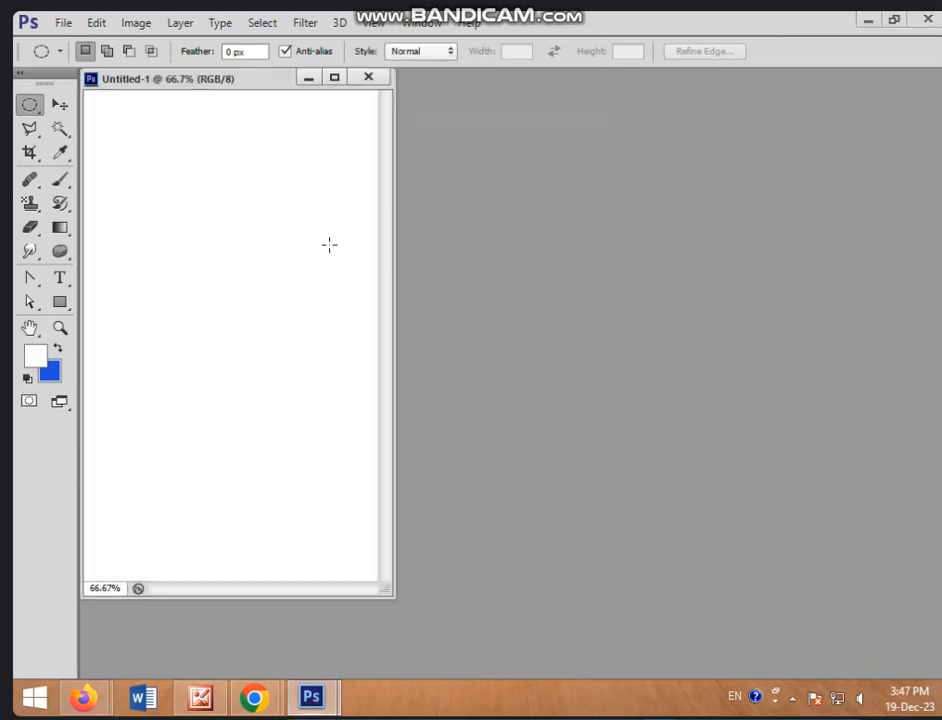
Paste the browser screenshot into the 480 x 800 document and crop it to the office desk monitor picture.
key(ctrl+v)
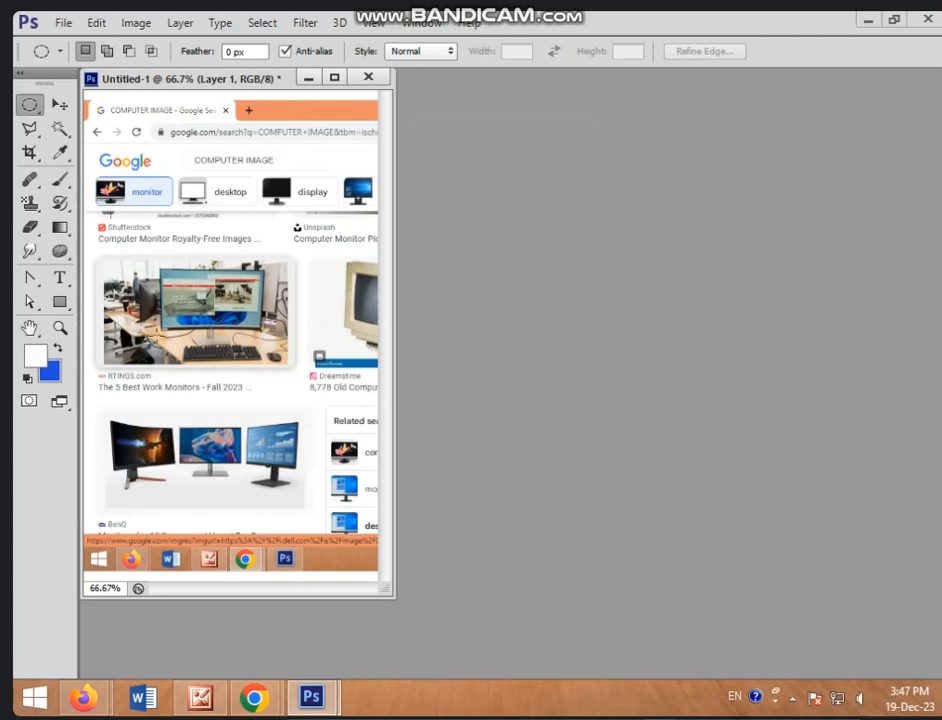
click(29, 155)
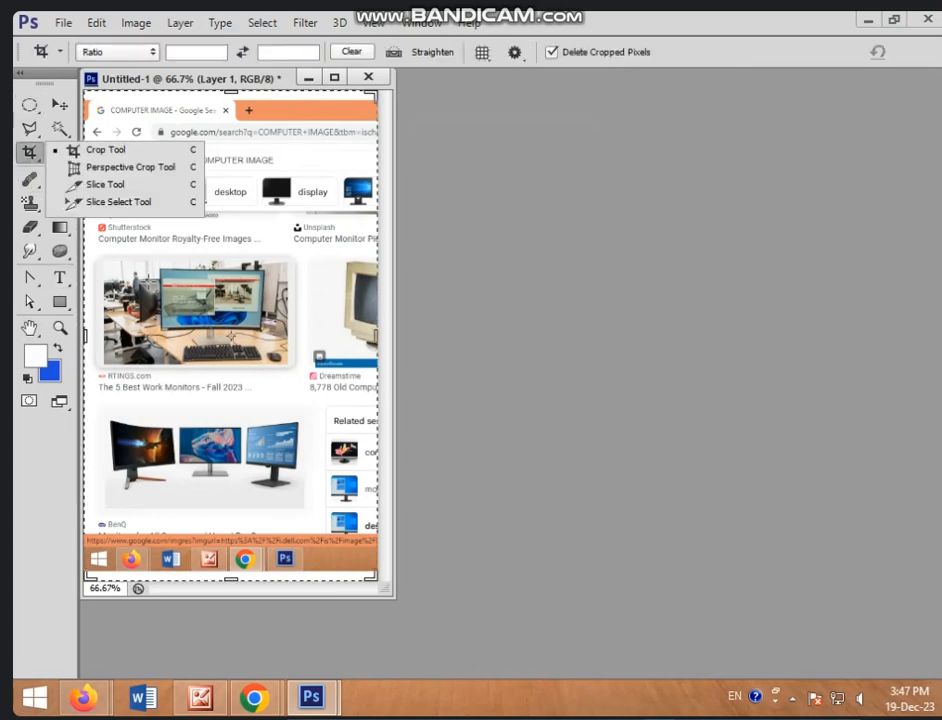
drag(92, 253, 300, 372)
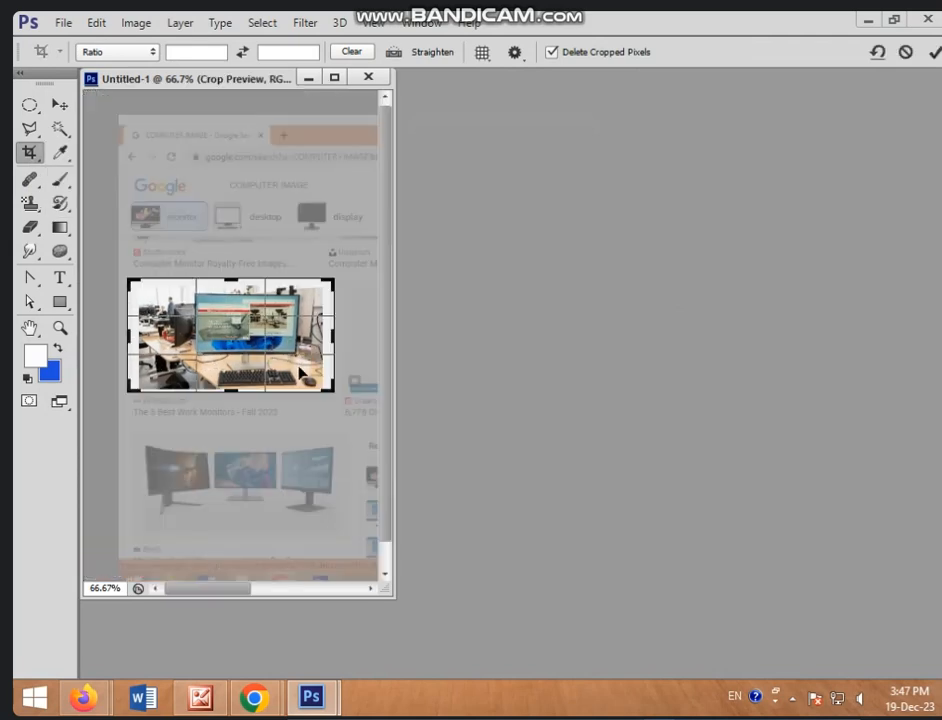
key(Return)
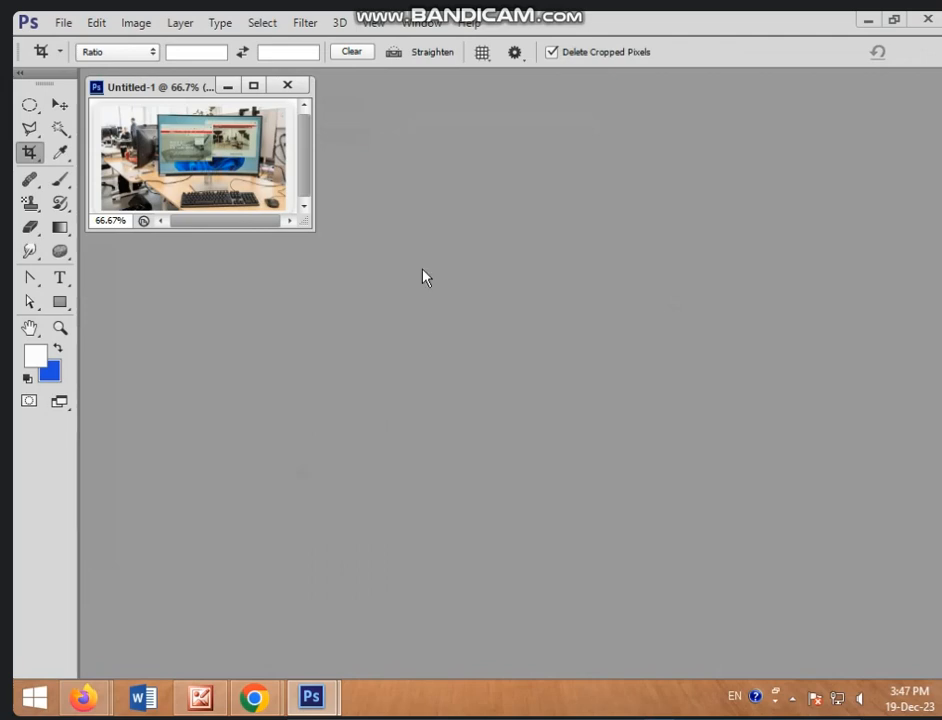
Close the cropped document without saving.
click(288, 85)
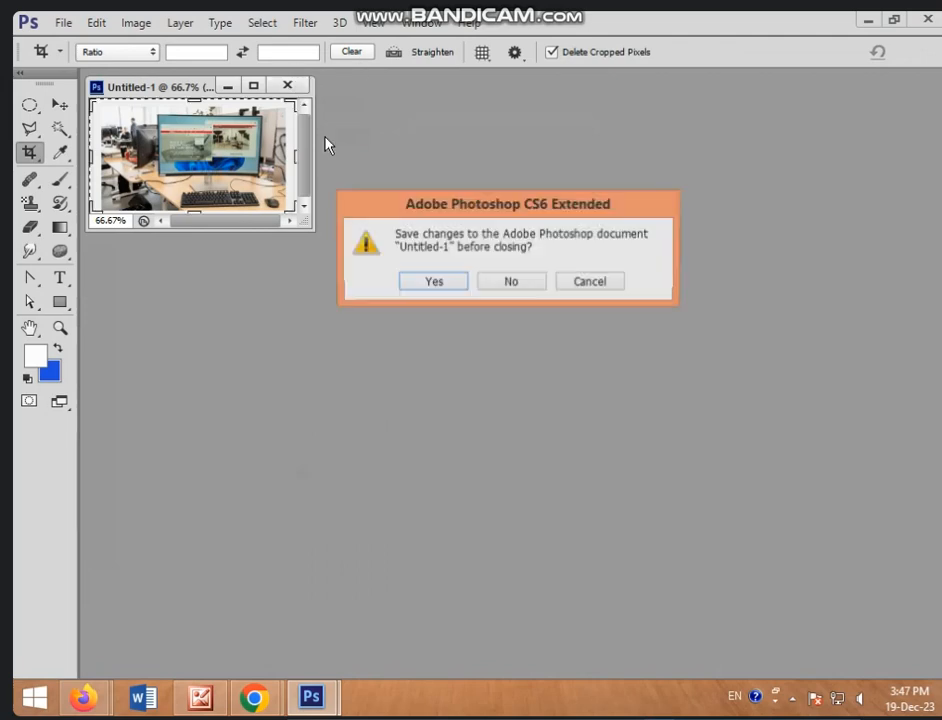
click(518, 287)
click(512, 283)
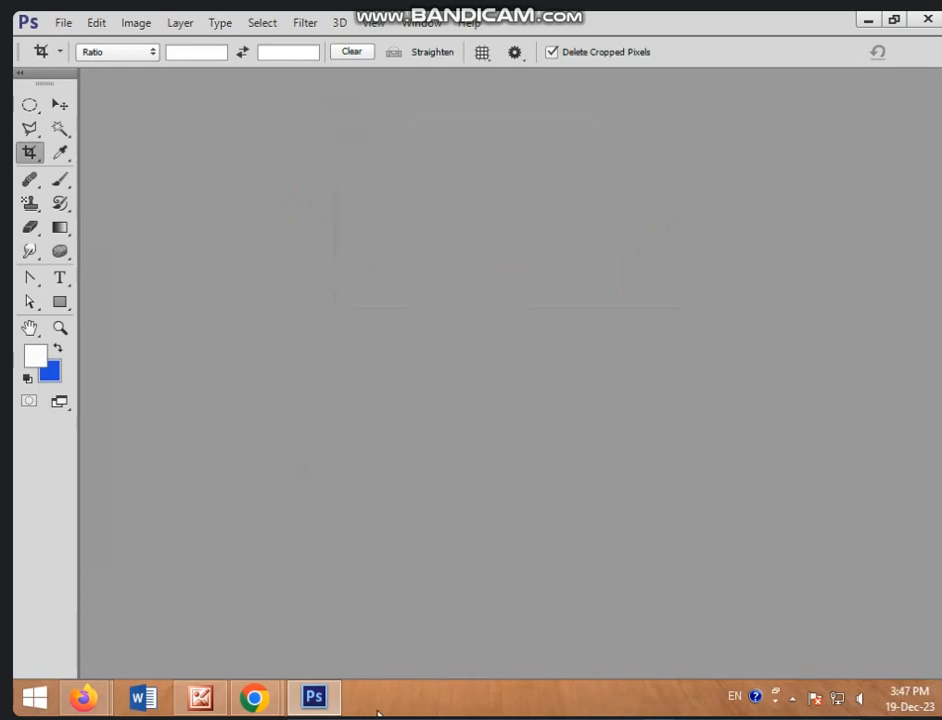
Switch to Chrome and copy the BenQ picture of three monitors from the image results.
mouse_move(280, 700)
click(315, 637)
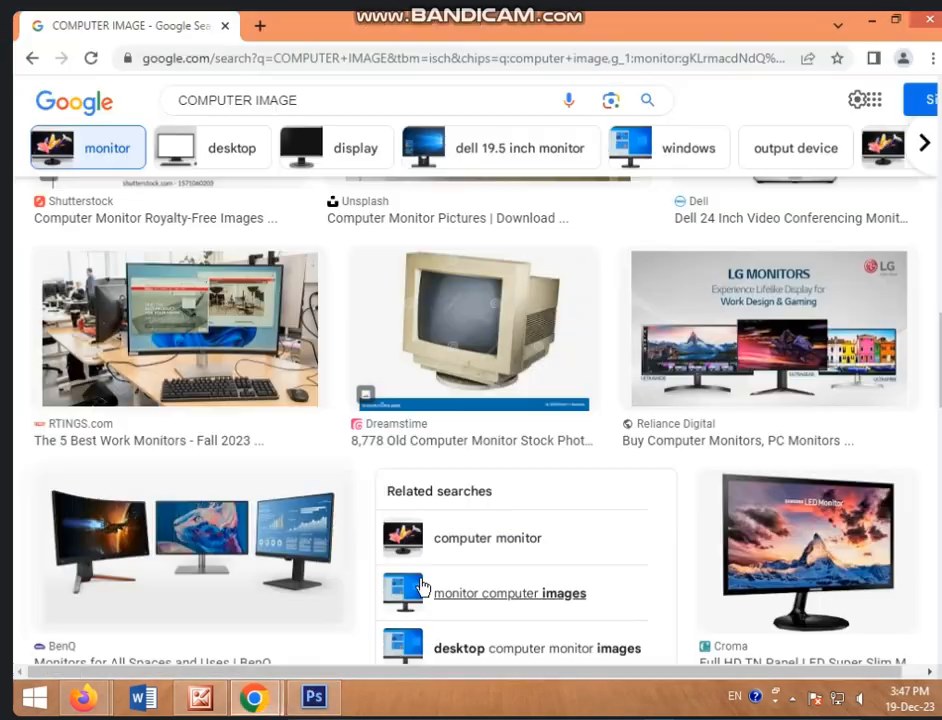
scroll(349, 404, down, 5)
scroll(336, 406, up, 10)
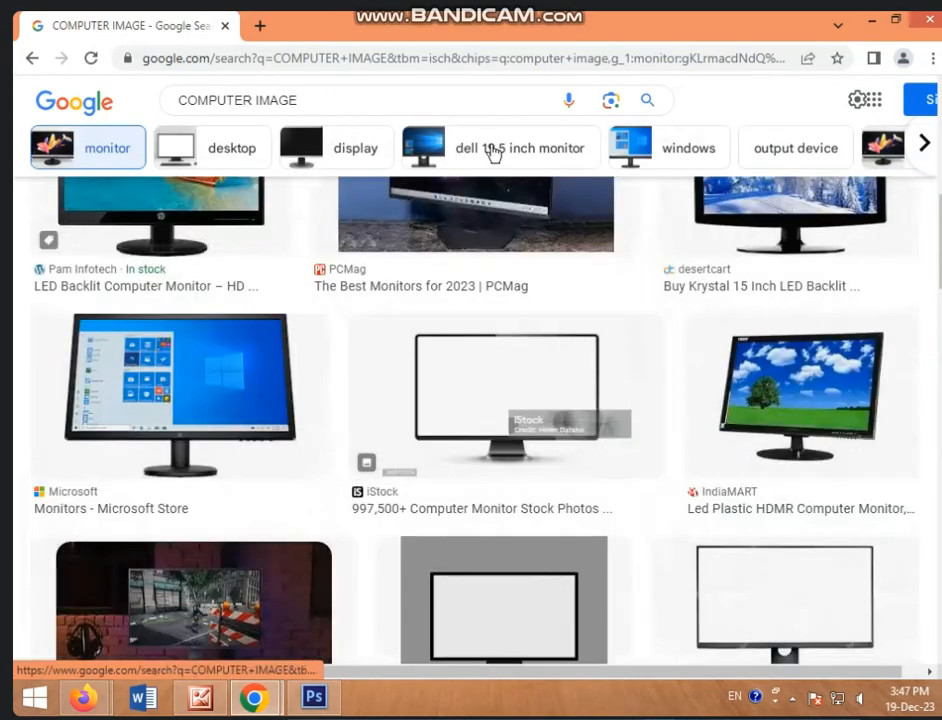
scroll(381, 189, down, 10)
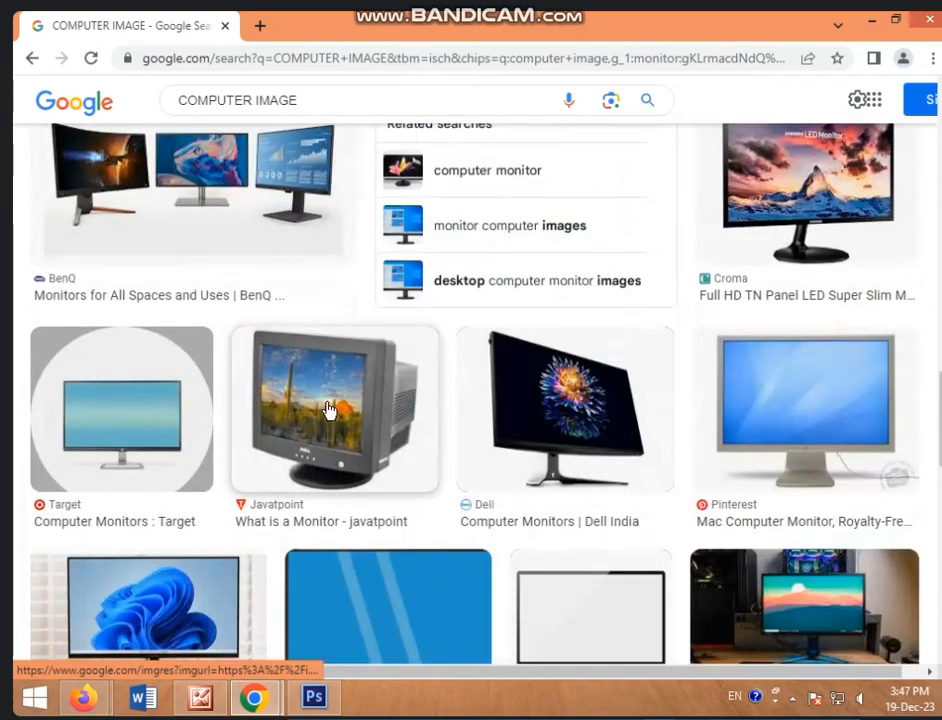
scroll(328, 410, up, 2)
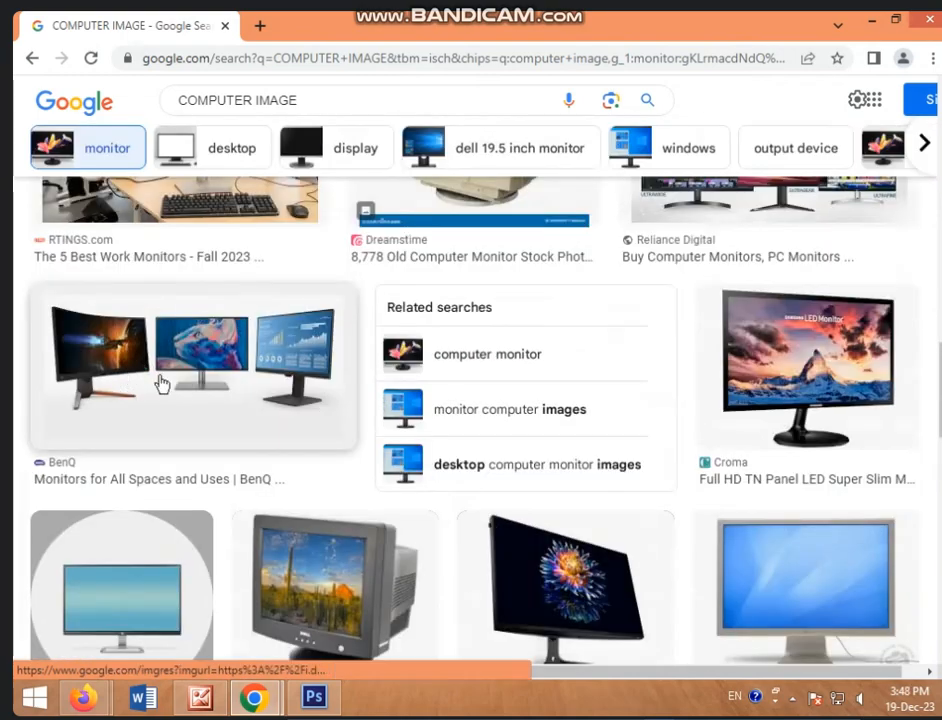
right_click(151, 382)
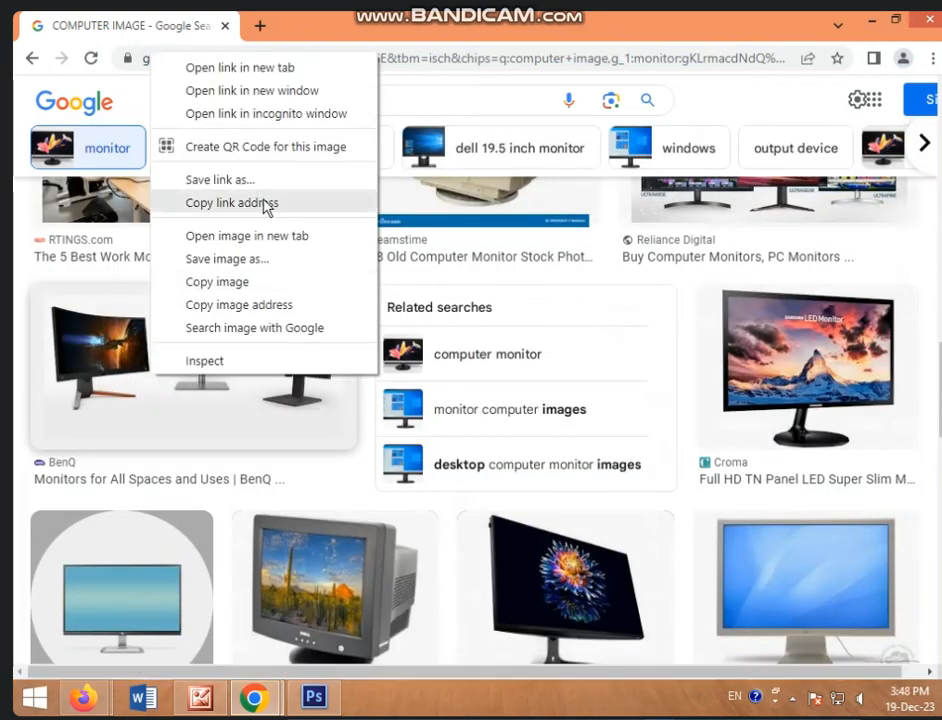
click(224, 281)
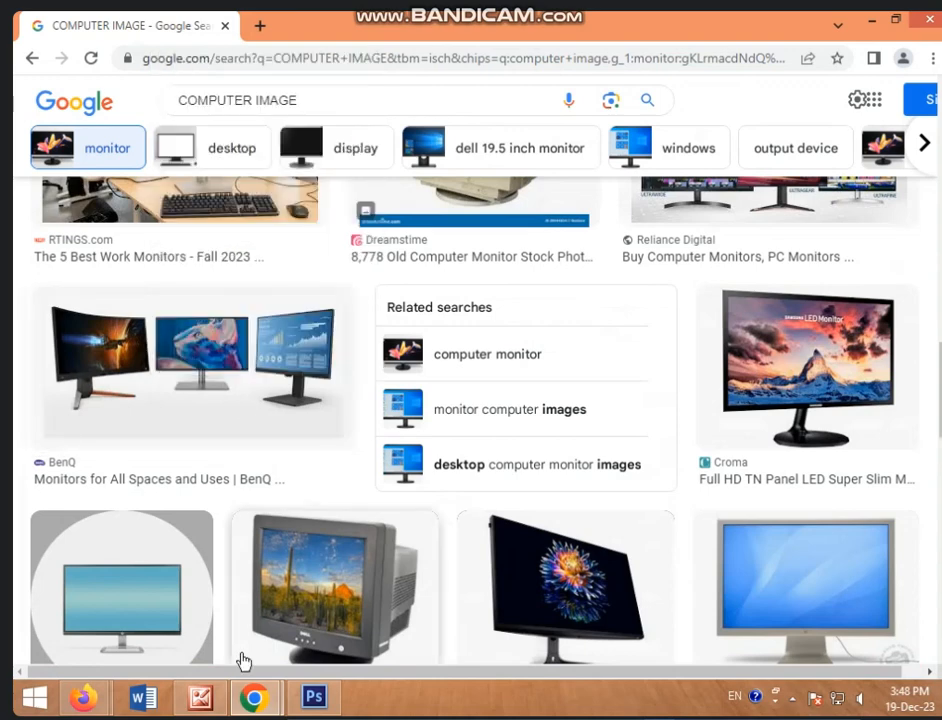
Switch to Photoshop and create a new document with the Web preset, size 800 x 600, at 72 pixels/inch.
mouse_move(254, 700)
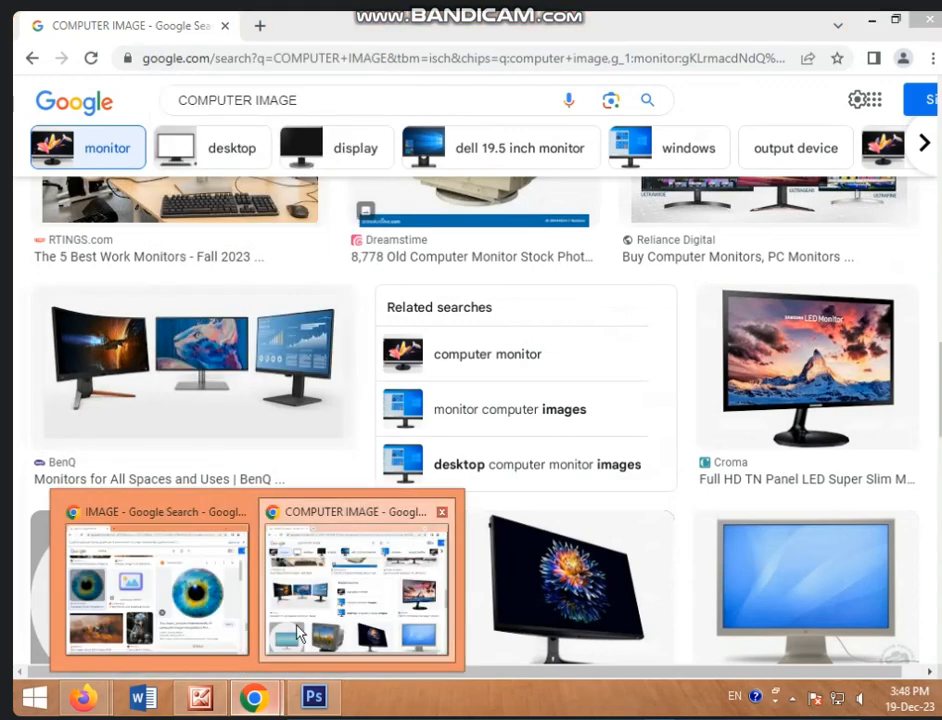
click(326, 708)
click(68, 24)
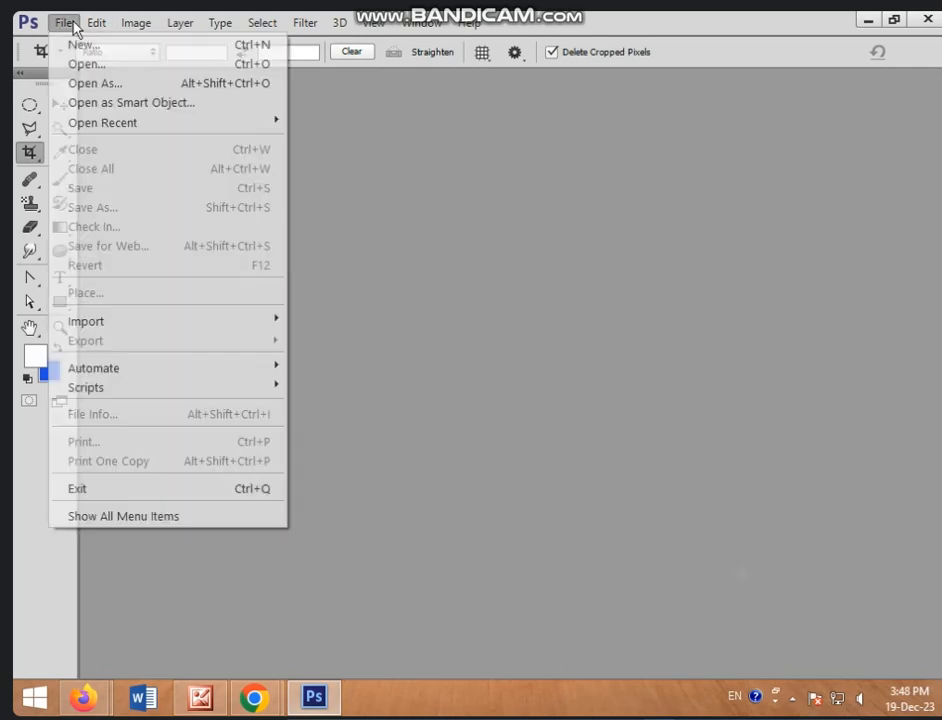
click(77, 46)
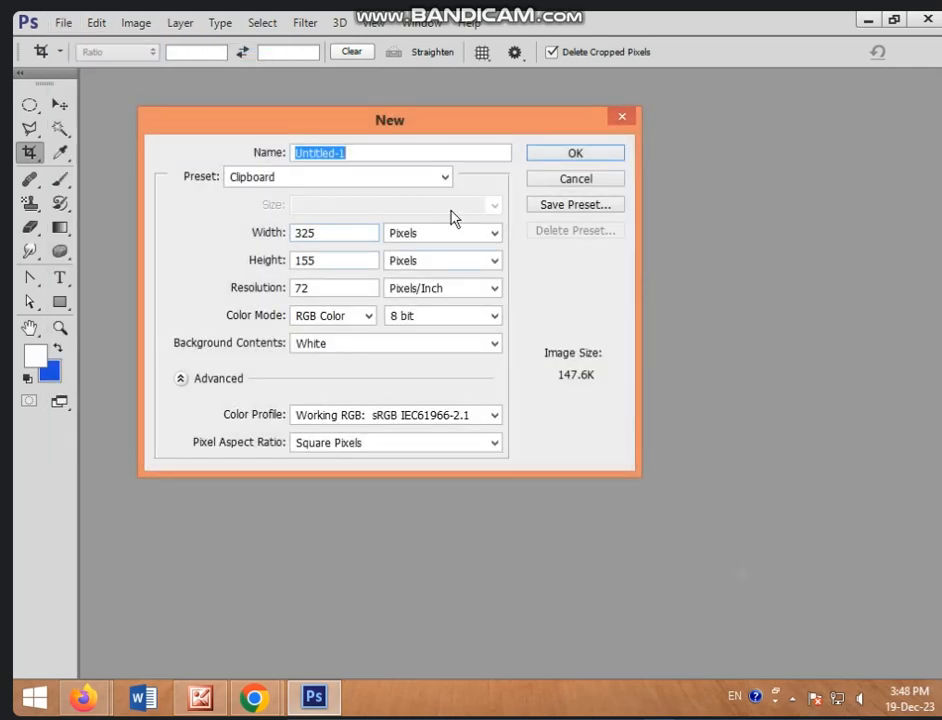
click(389, 178)
click(343, 301)
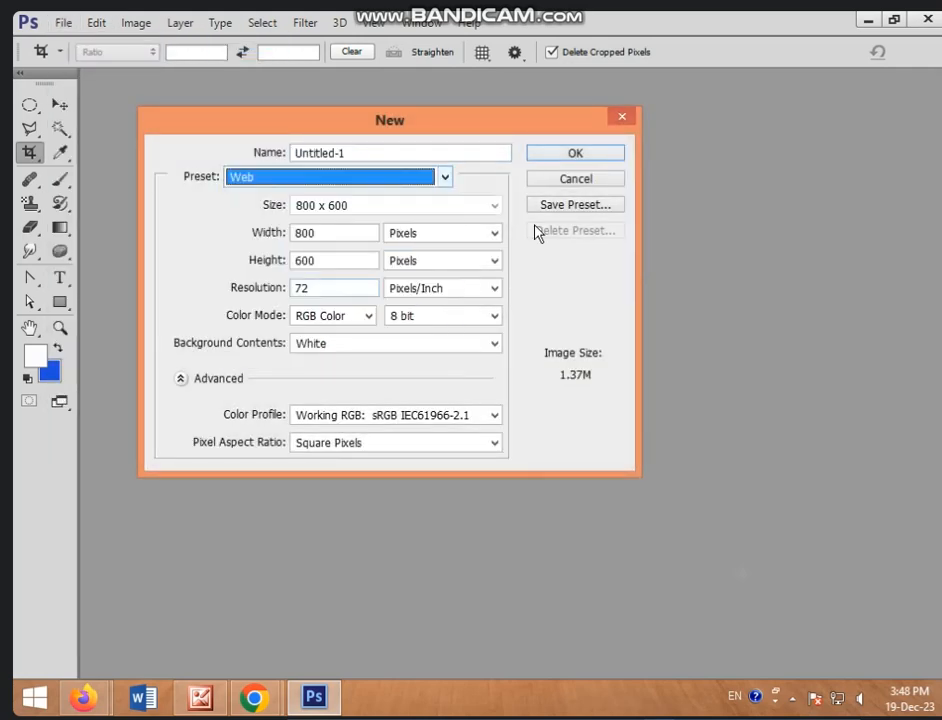
click(568, 156)
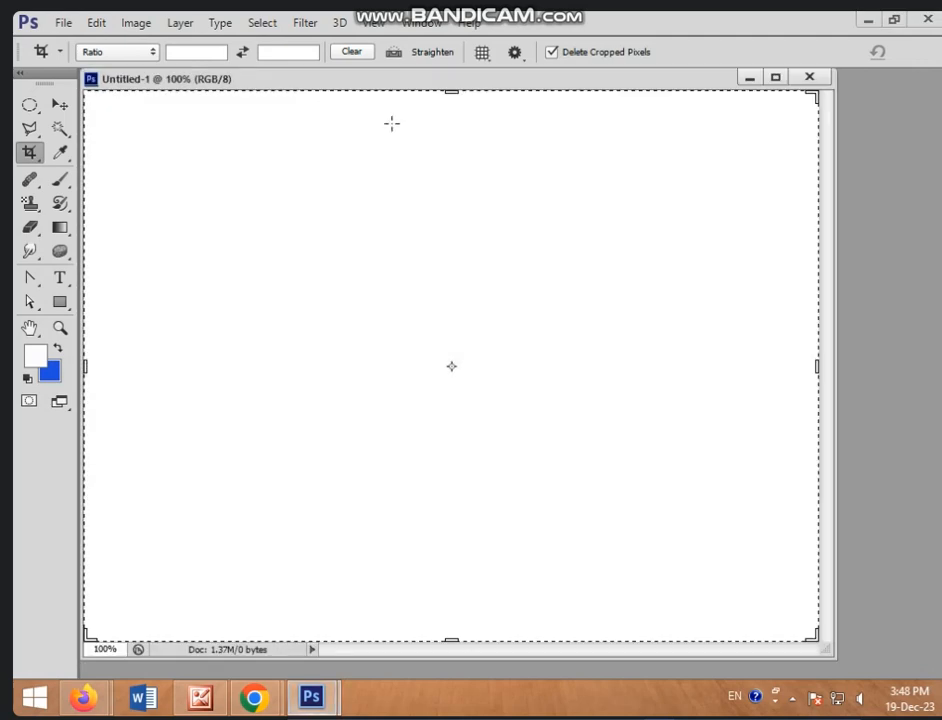
Paste the copied three-monitor picture into the document and activate the Move tool, accepting the pending full-canvas crop.
key(ctrl+v)
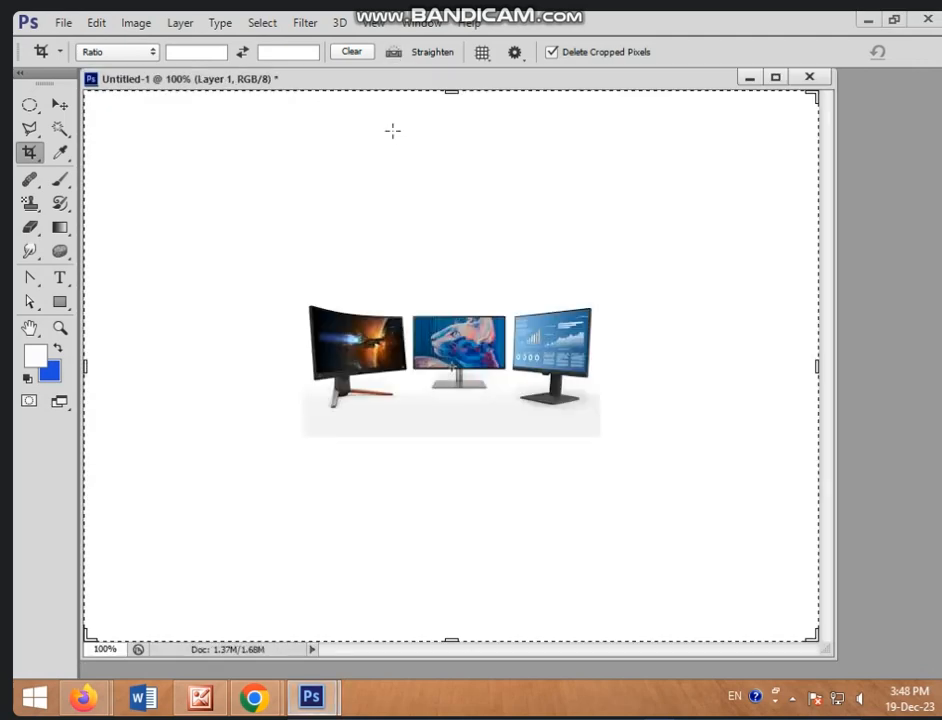
click(455, 318)
click(60, 104)
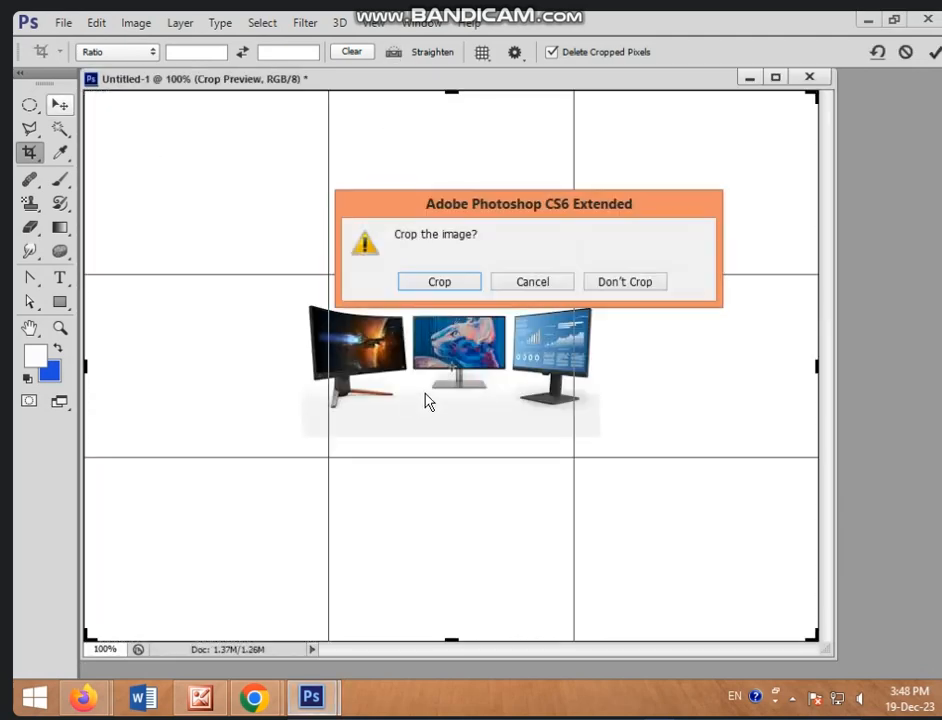
click(440, 282)
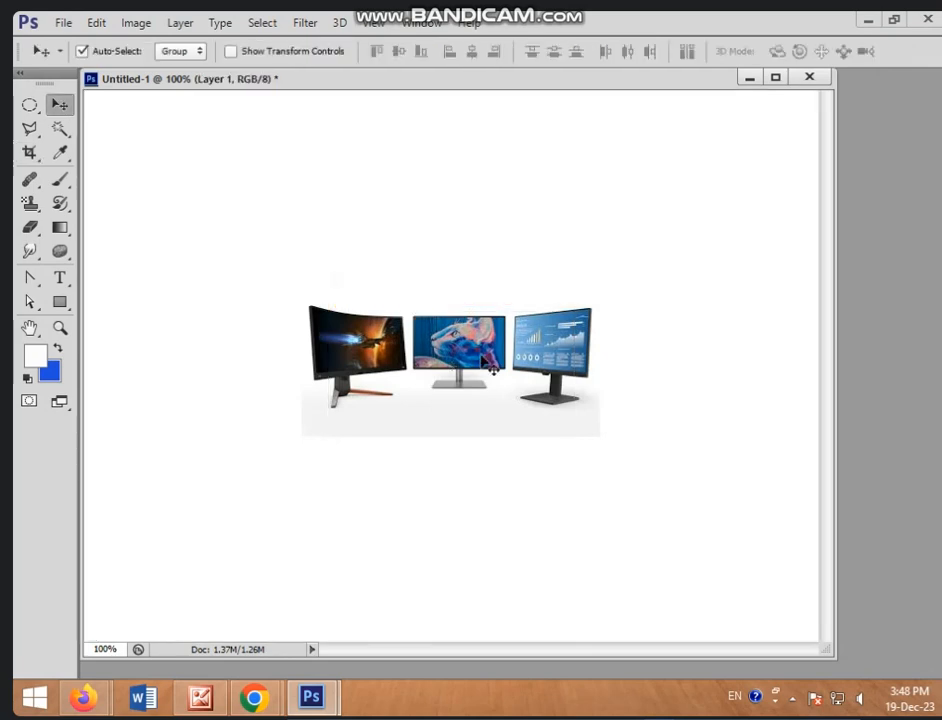
Move the three-monitor picture to the canvas's upper-left corner and shift the document window to the right.
drag(466, 363, 341, 204)
drag(335, 88, 452, 100)
drag(424, 270, 326, 208)
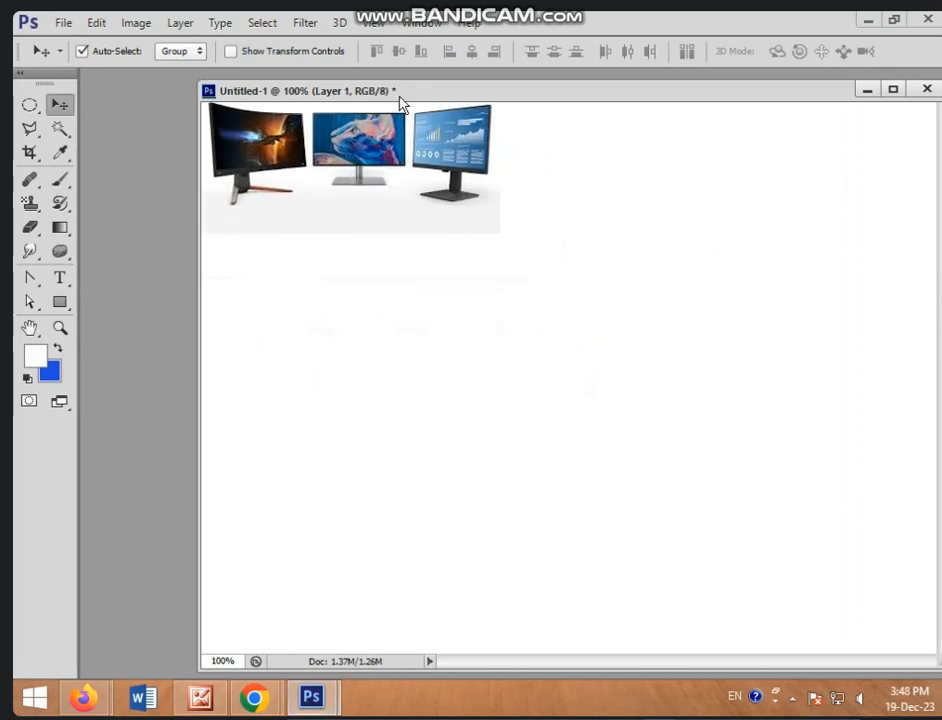
Dock the document window as a tab and duplicate the three-monitor picture twice, directly below the original and near the canvas's lower middle.
drag(395, 93, 290, 72)
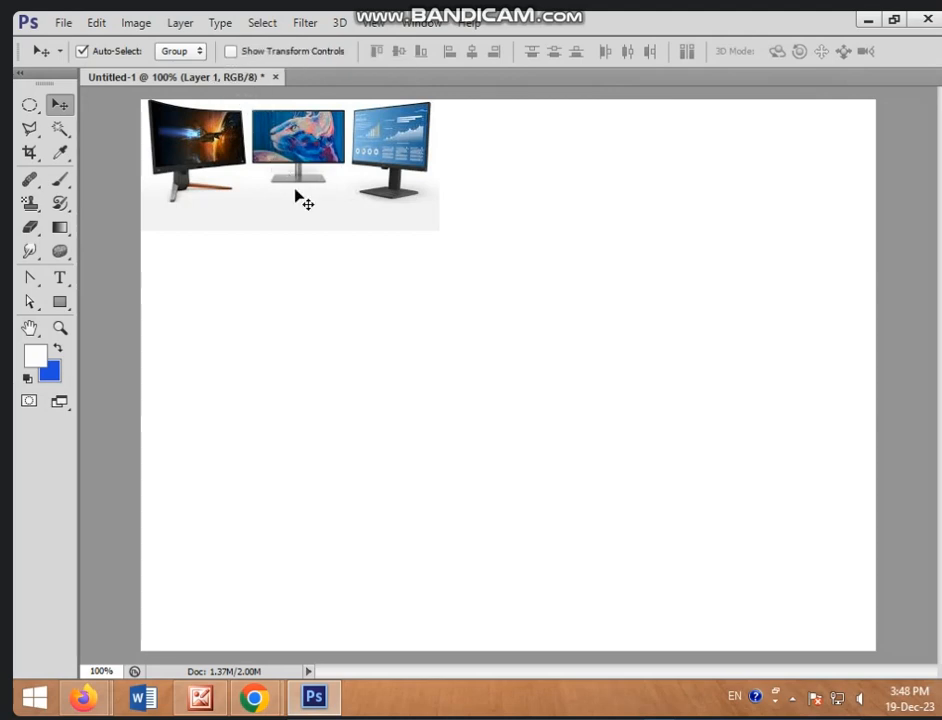
drag(240, 192, 445, 489)
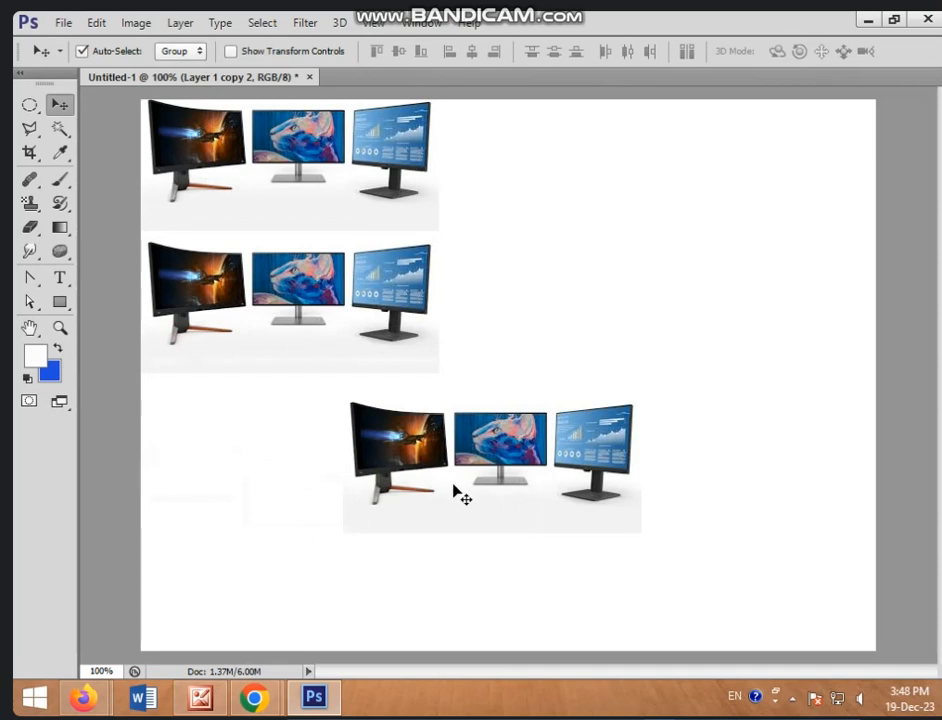
Free-transform the lowest three-monitor copy, scaling it to about 108.6% width and 108.4% height and rotating it about 1.7° clockwise.
key(ctrl+t)
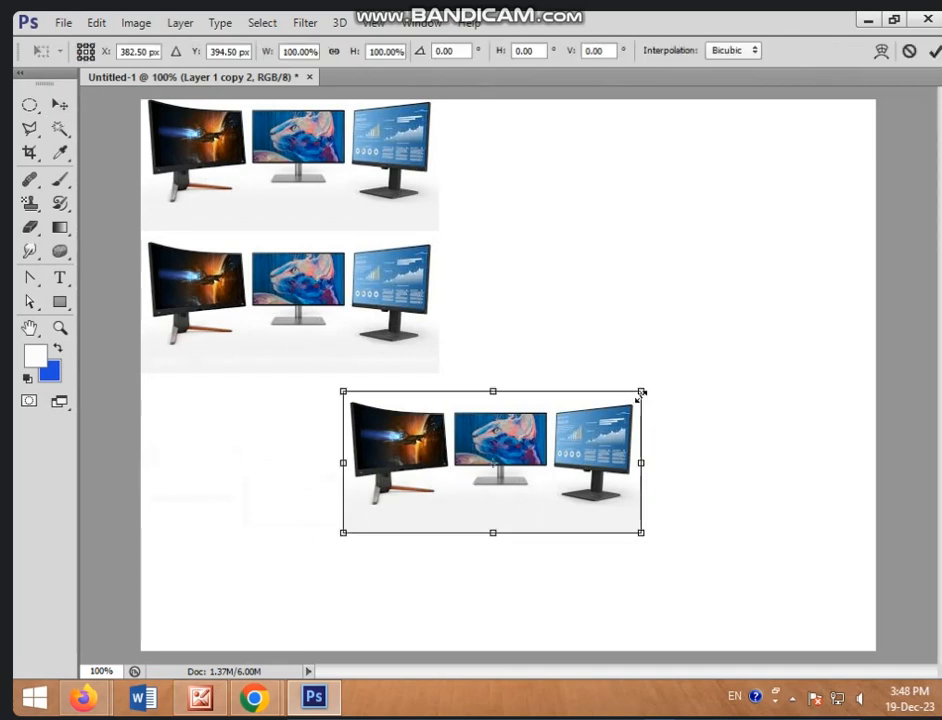
drag(643, 395, 670, 394)
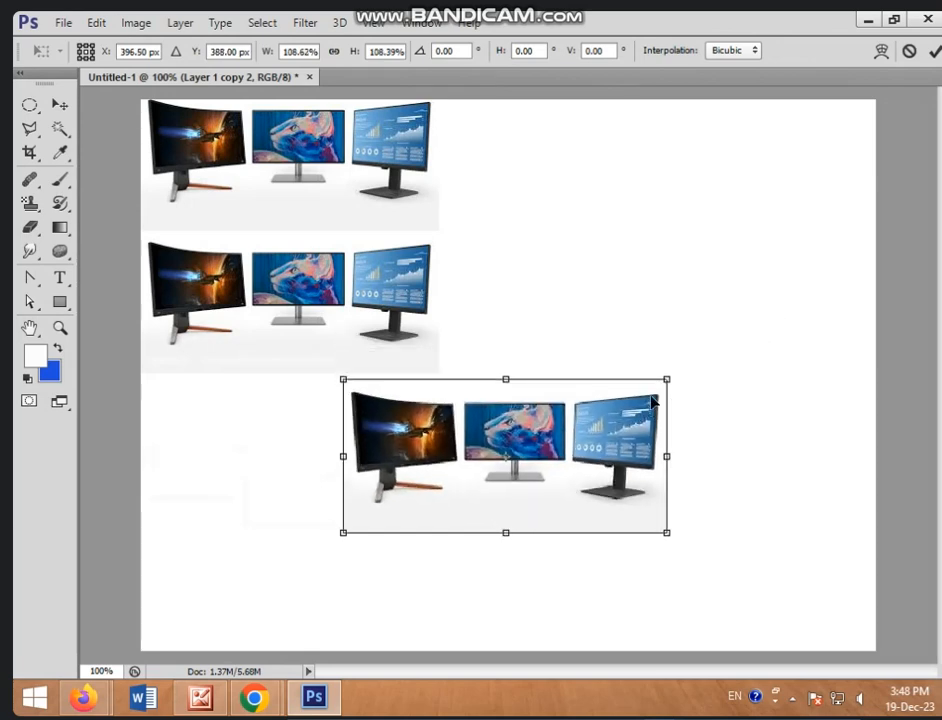
right_click(502, 441)
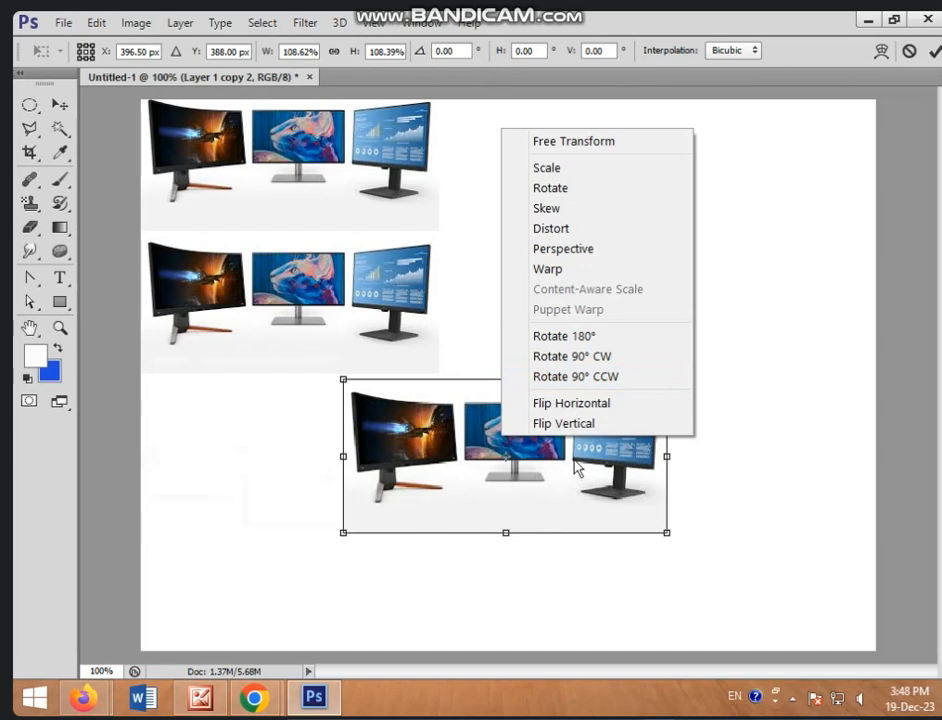
click(436, 453)
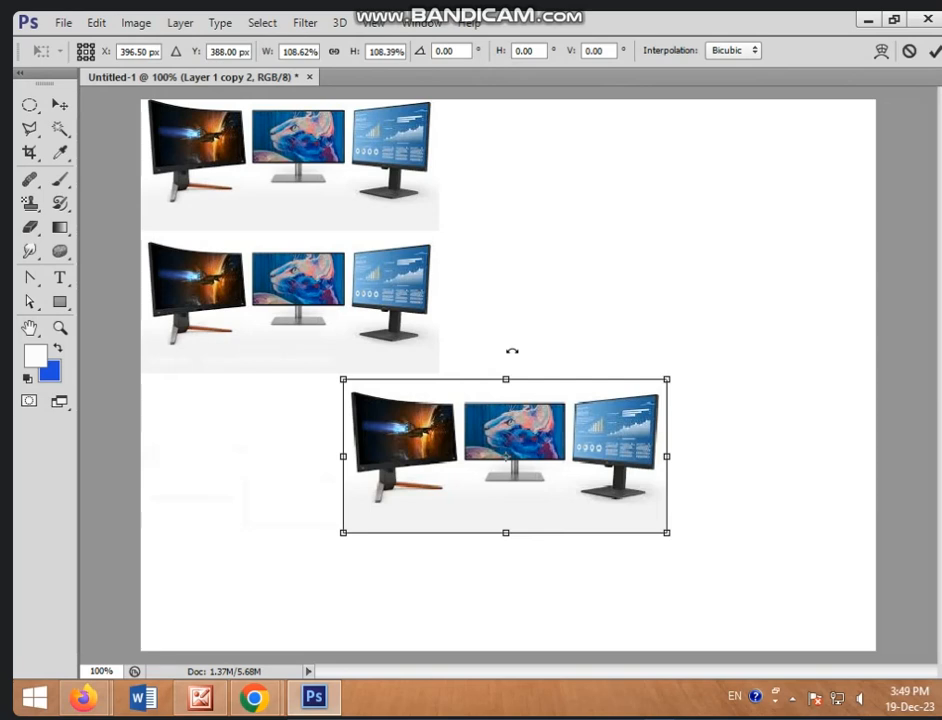
mouse_move(512, 351)
mouse_down()
mouse_move(534, 354)
mouse_move(463, 349)
mouse_move(518, 340)
mouse_move(518, 351)
mouse_up()
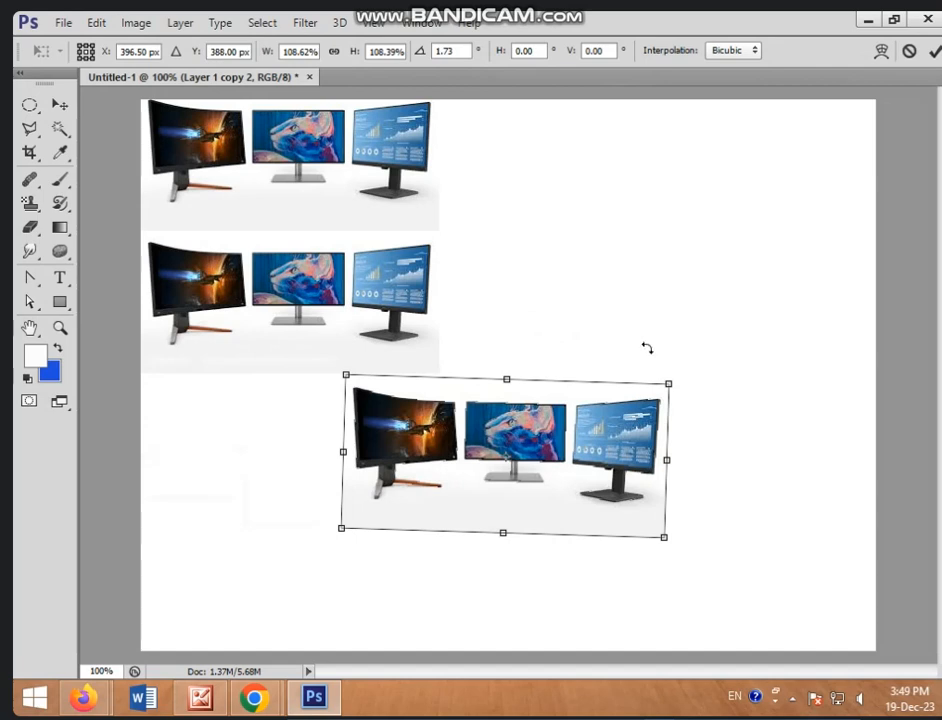
Rotate the lowest three-monitor copy 180°, and apply the same 180° rotation again to turn it back upright.
right_click(480, 448)
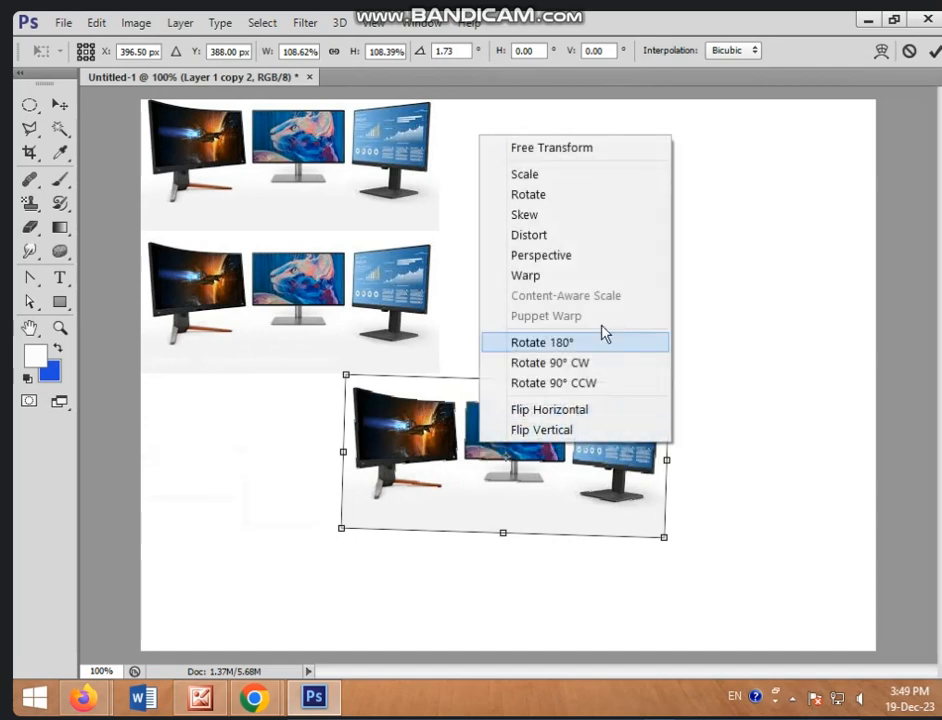
click(555, 346)
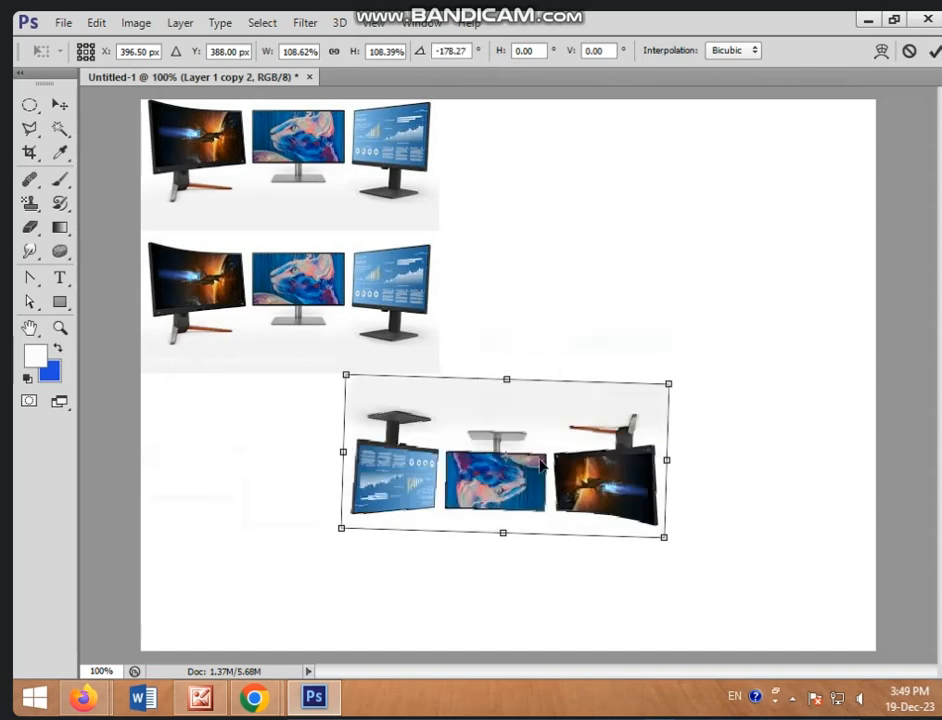
right_click(512, 478)
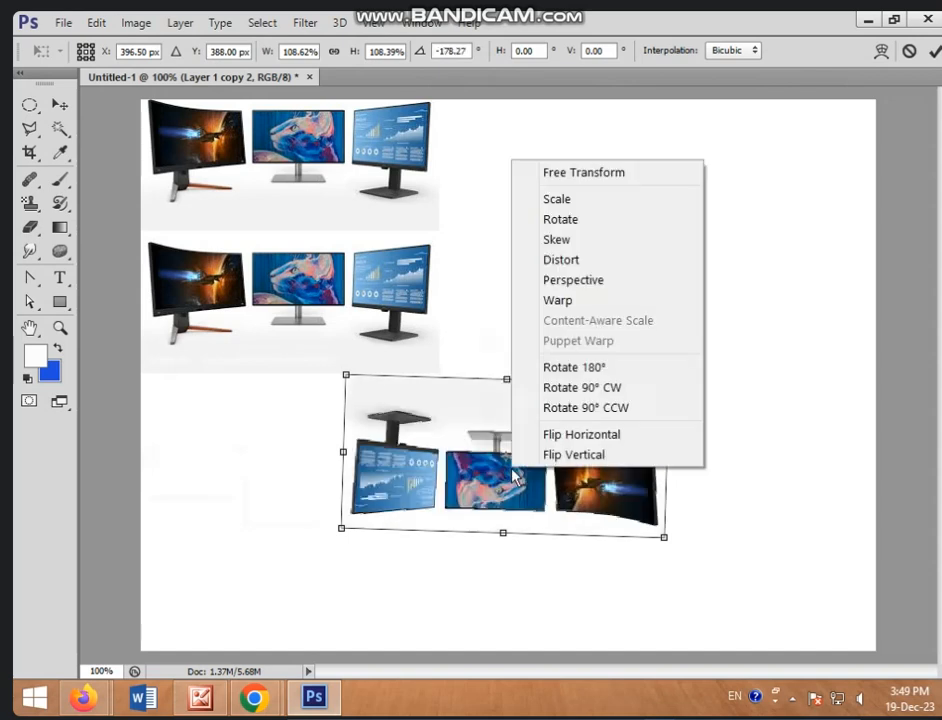
click(562, 372)
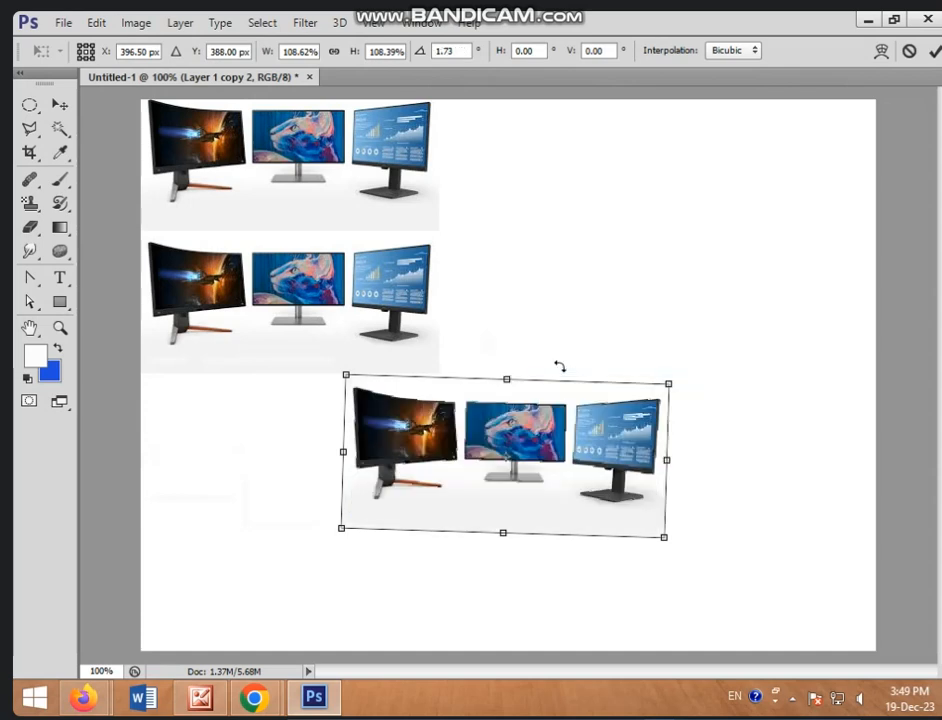
Rotate the lowest three-monitor copy 90° clockwise, and turn it back with a 90° counterclockwise rotation.
right_click(557, 502)
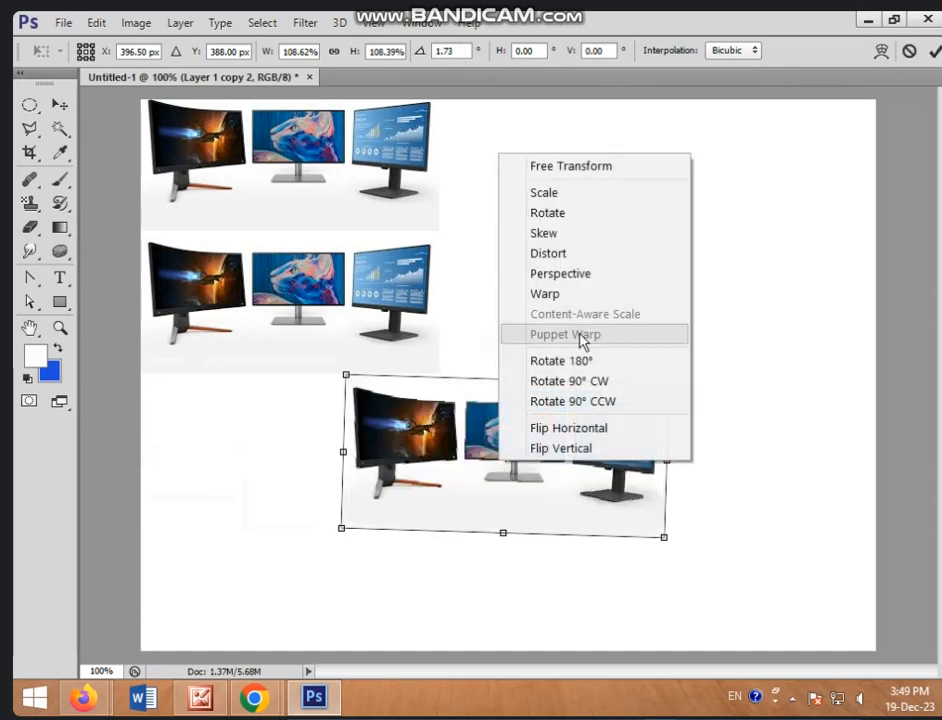
click(579, 386)
right_click(580, 390)
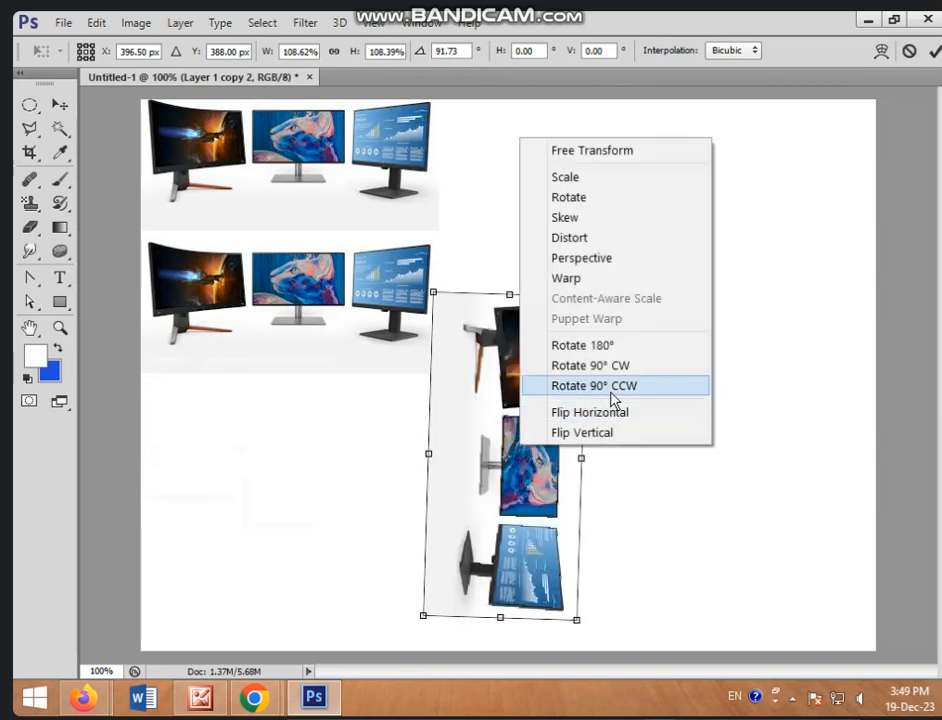
click(604, 386)
Flip the lowest three-monitor copy vertically, and reverse it with a second vertical flip.
right_click(480, 464)
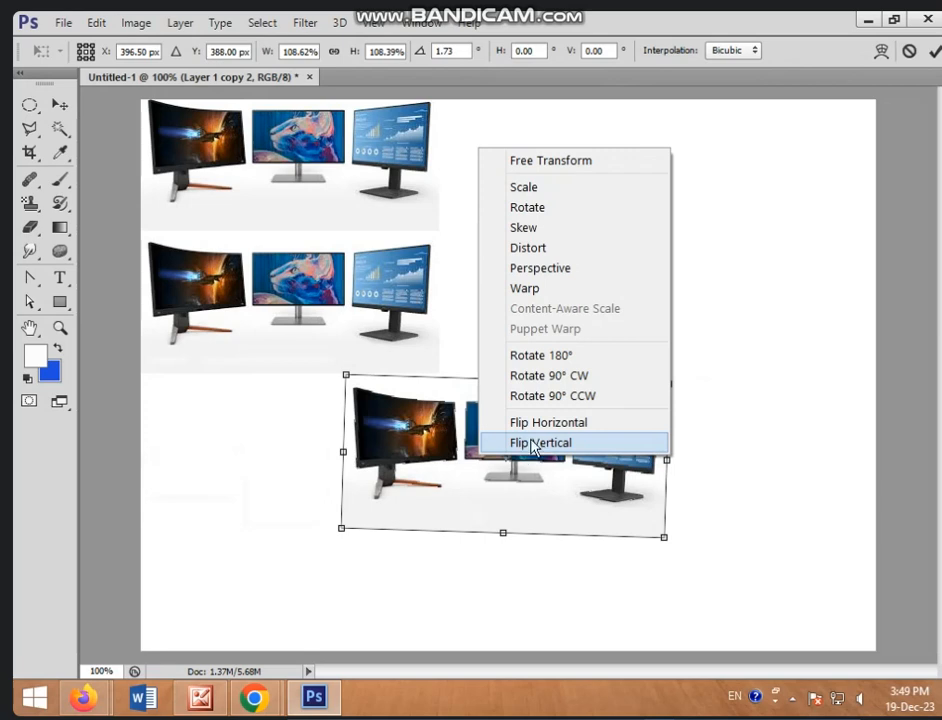
click(528, 447)
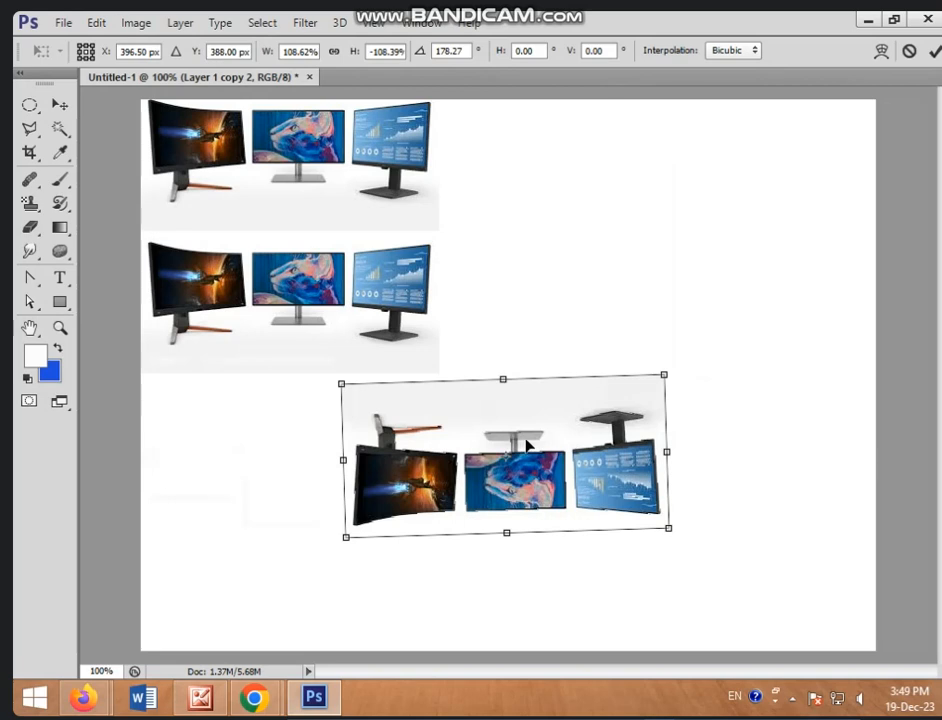
right_click(527, 445)
click(560, 427)
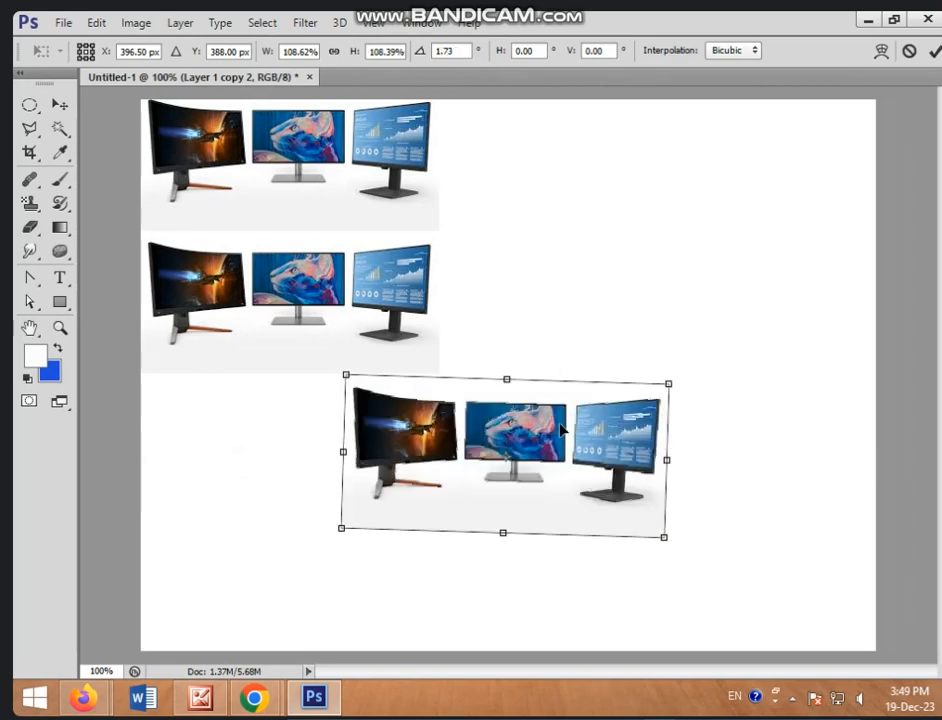
Flip the lowest three-monitor copy horizontally within the active free transform.
right_click(516, 444)
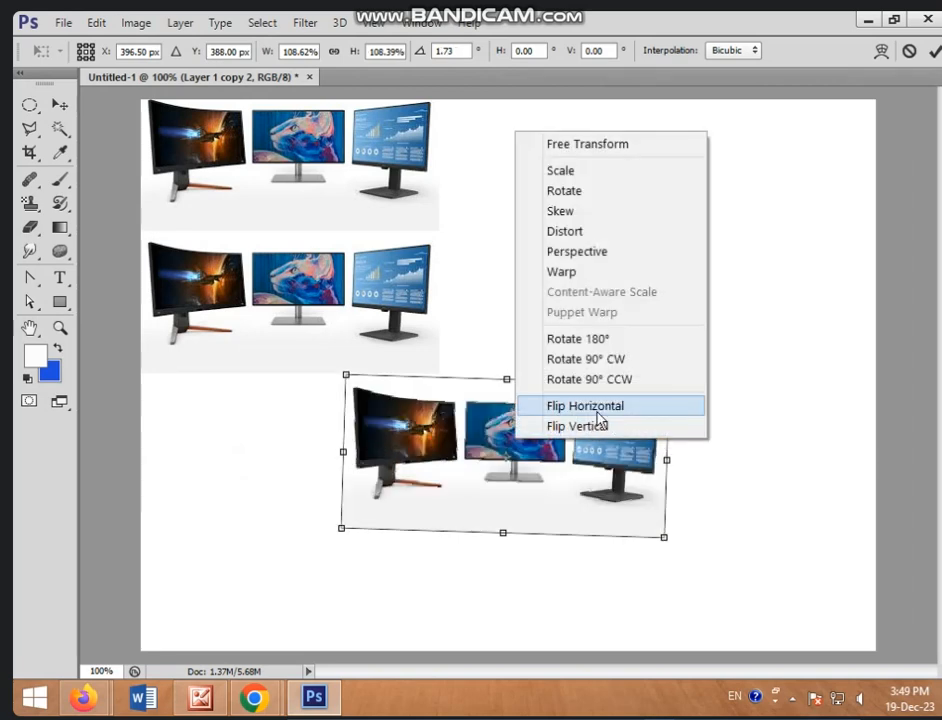
click(590, 406)
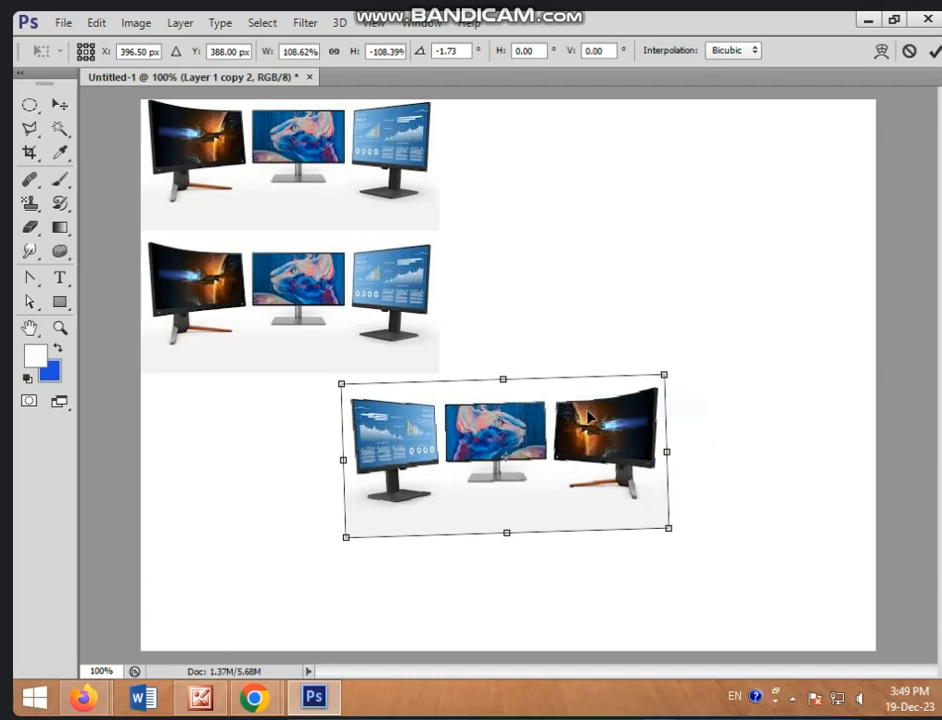